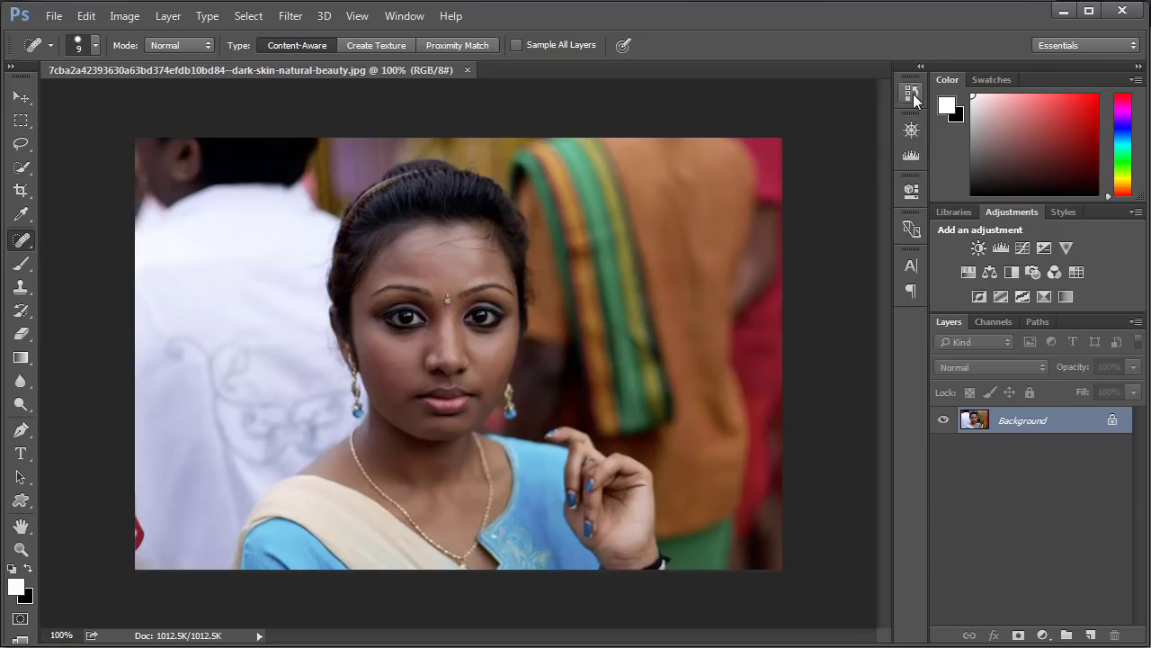
Step: At 200% zoom, Spot-Heal the stray marks across the forehead, then return to 100%
left_click(912, 92)
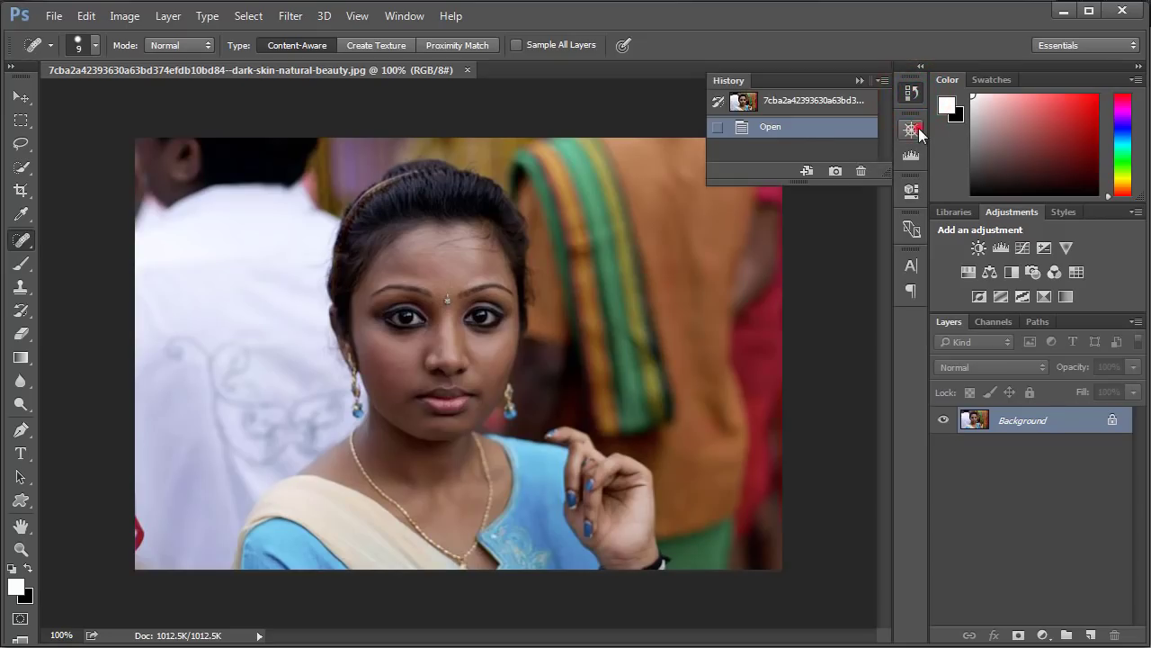
left_click(912, 129)
left_click(865, 221)
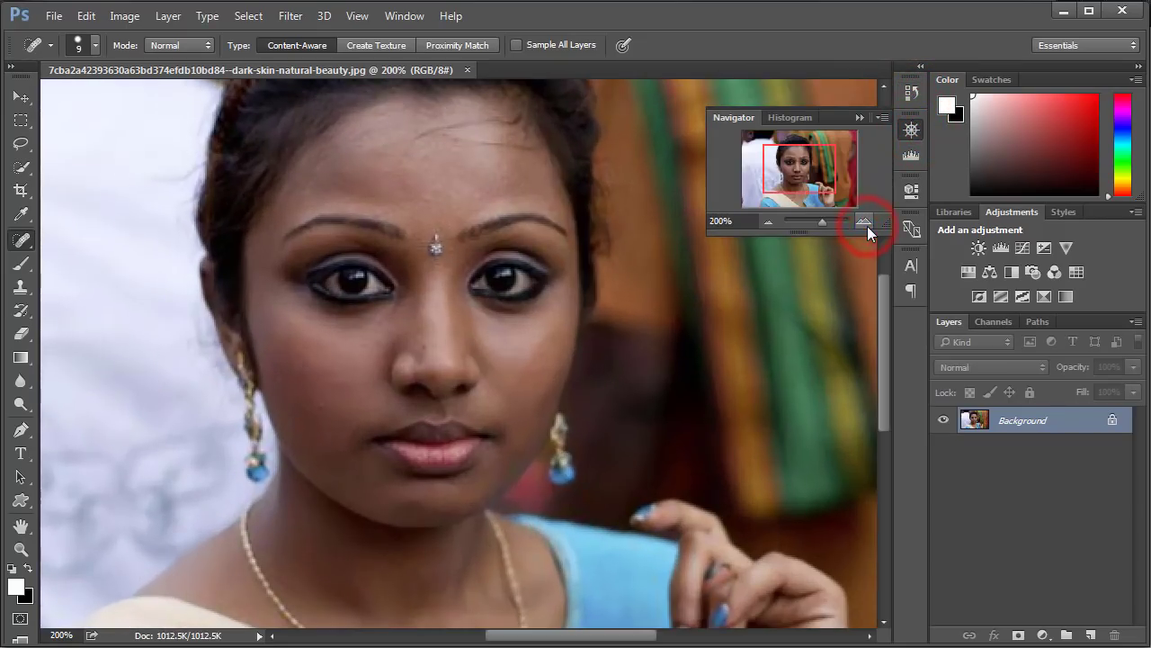
left_click_drag(810, 174, 813, 168)
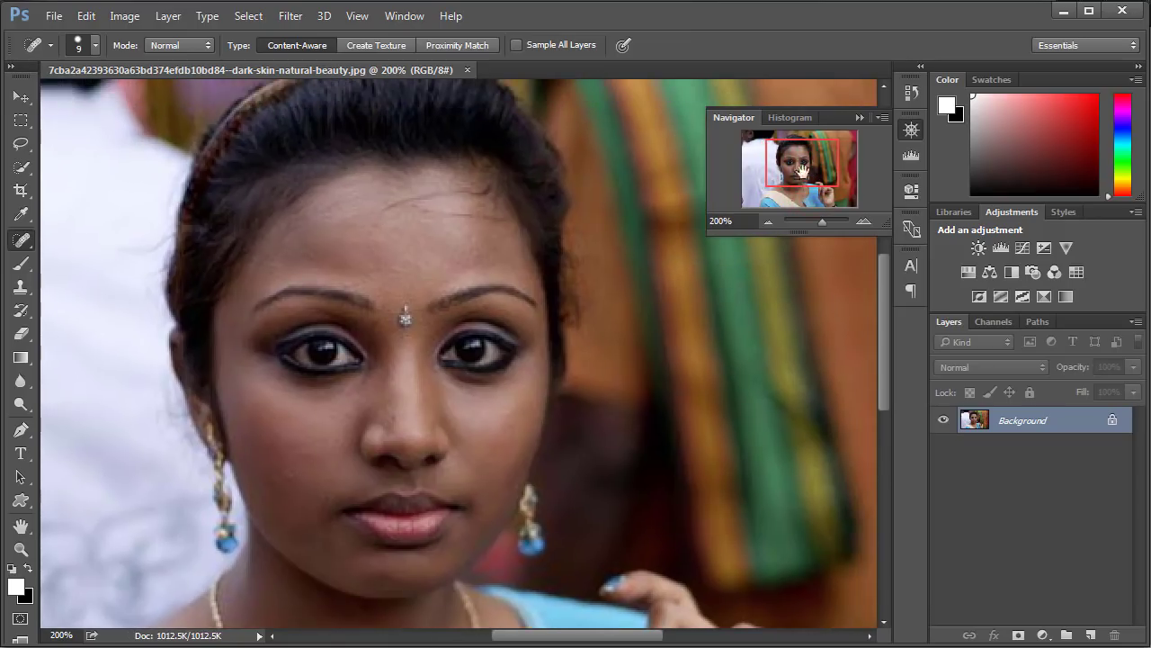
right_click(19, 241)
left_click(72, 231)
mouse_move(390, 206)
left_mouse_down()
mouse_move(398, 193)
mouse_move(468, 195)
mouse_move(493, 220)
mouse_move(458, 193)
mouse_move(483, 189)
left_mouse_up()
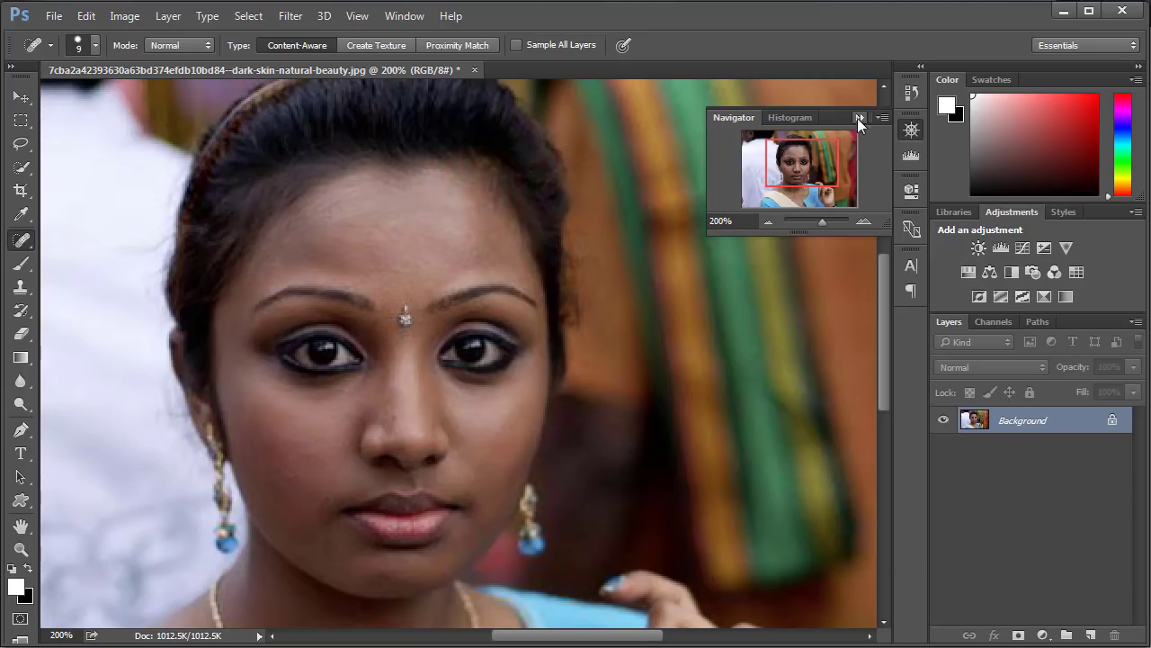
left_click(770, 221)
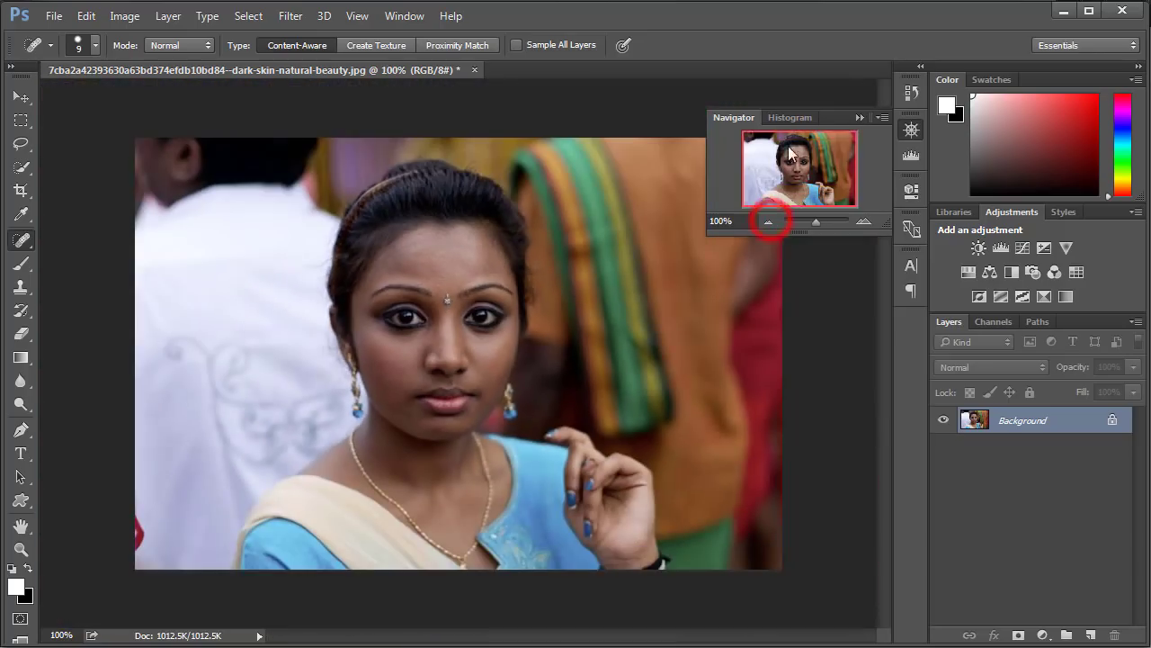
Step: Add empty Layer 1 and set up a 125 px Brush at 10% hardness
left_click(859, 117)
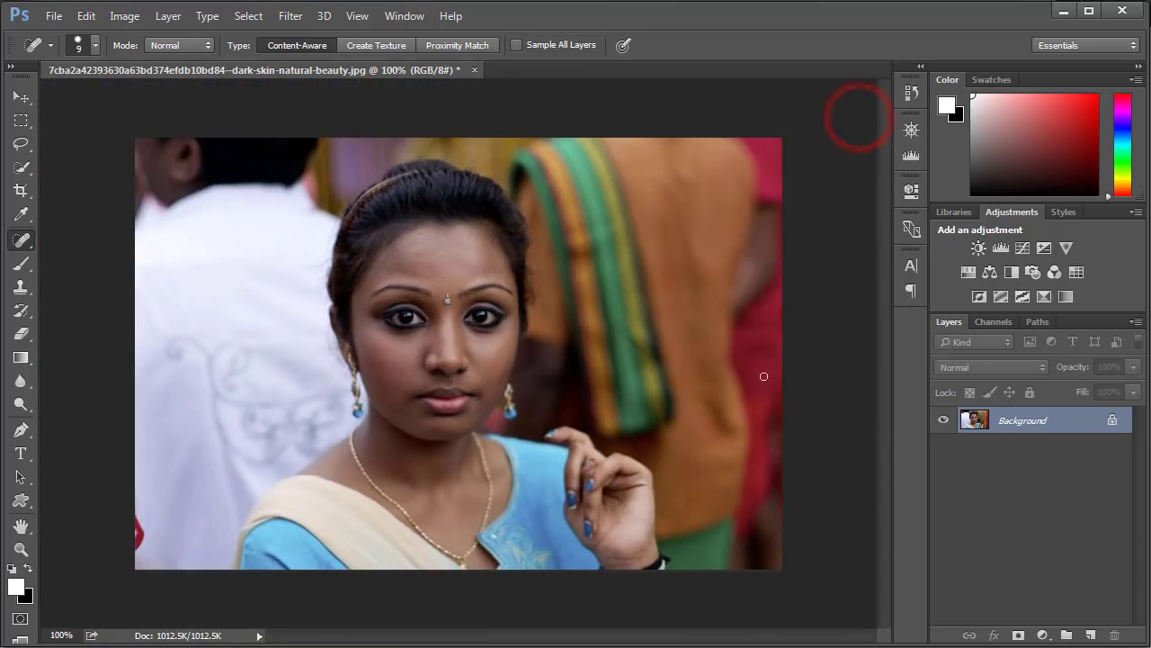
left_click(1092, 635)
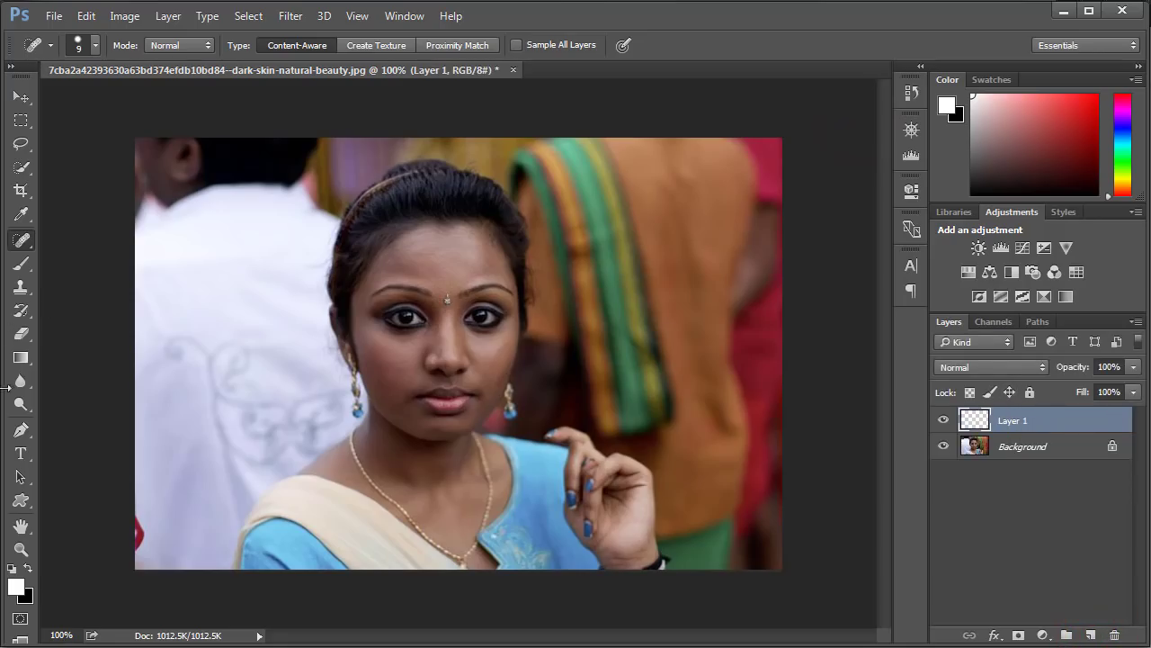
left_click(21, 268)
left_click(96, 45)
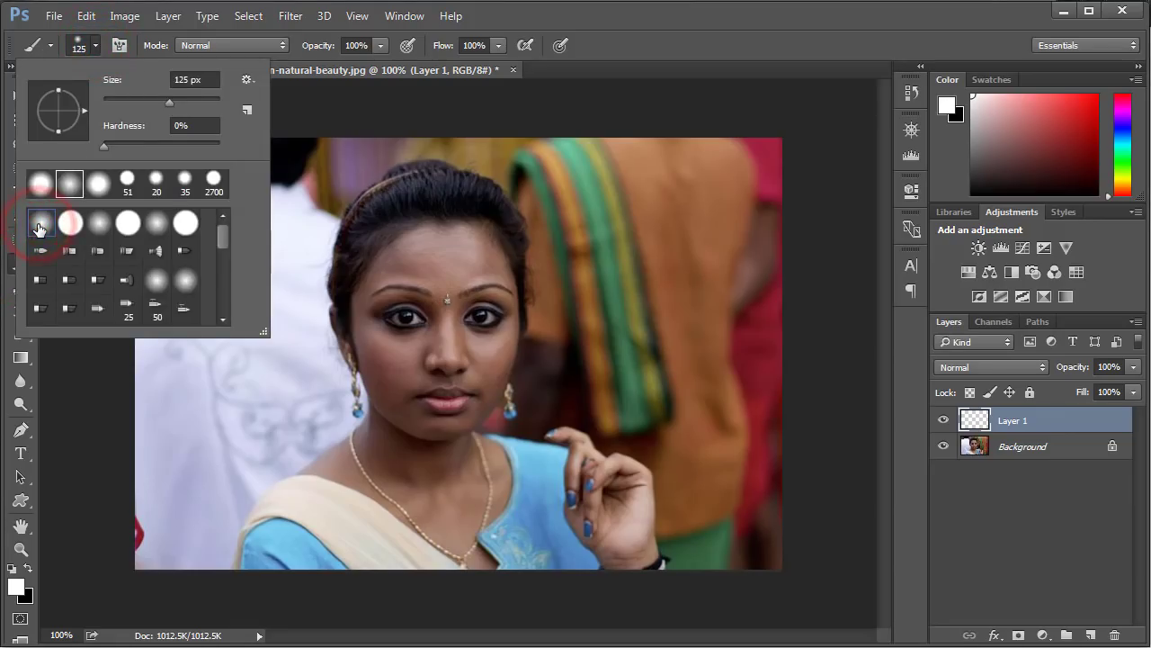
left_click_drag(105, 146, 118, 146)
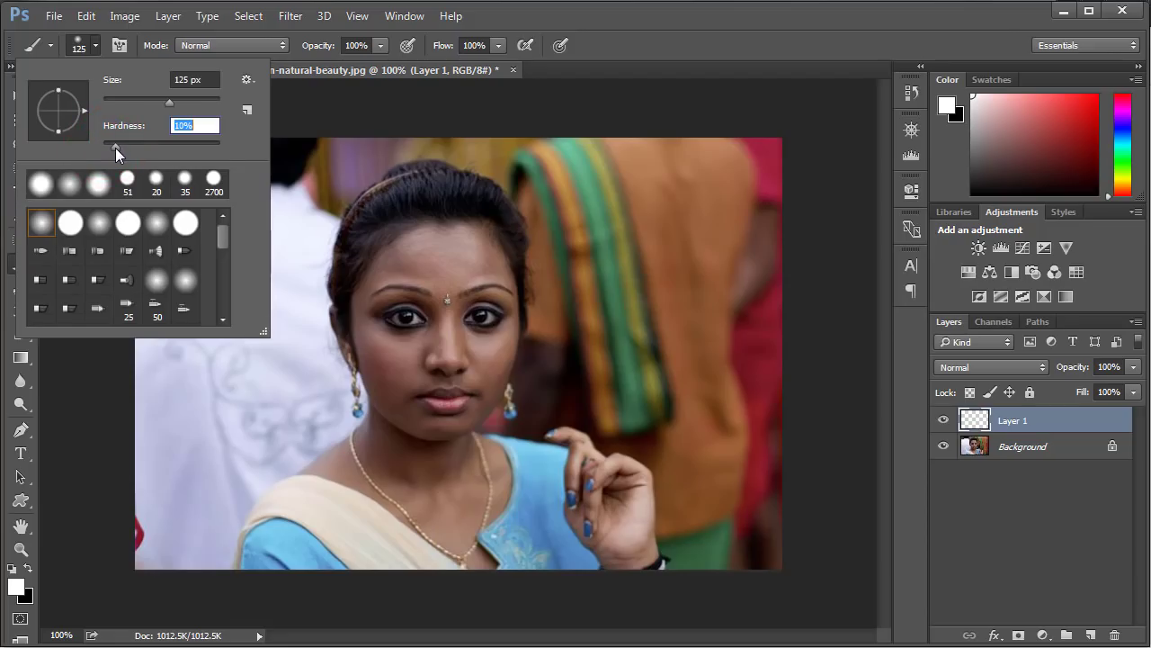
left_click(96, 45)
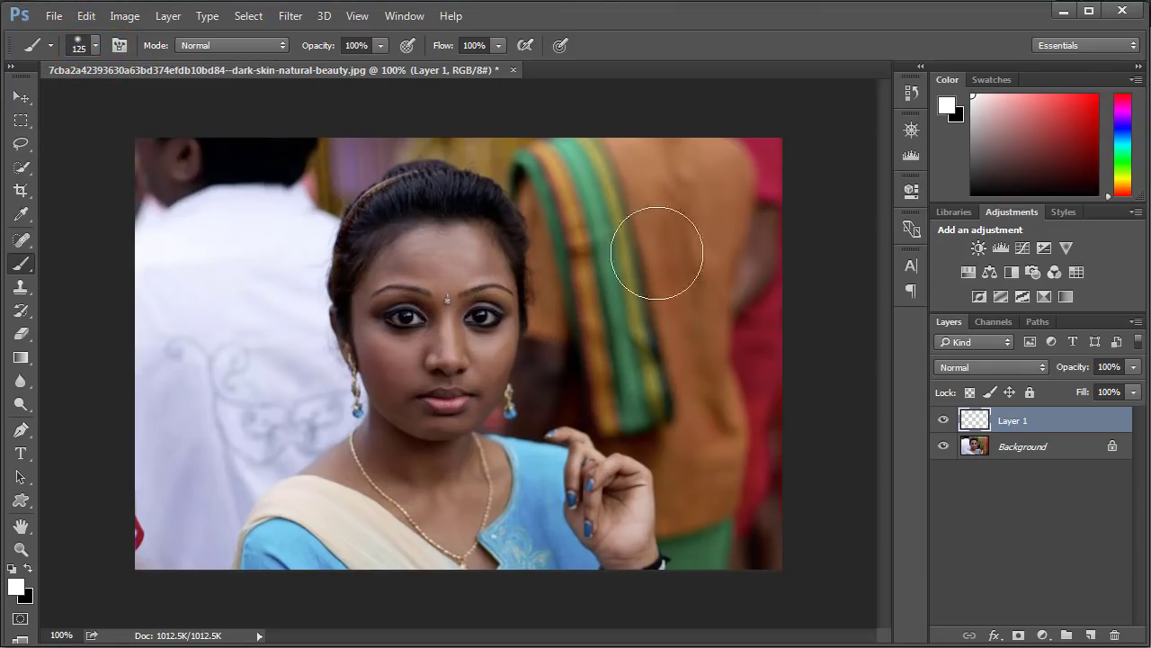
Step: Paint soft white down the forehead, eye and cheek to the neck
left_click(446, 263)
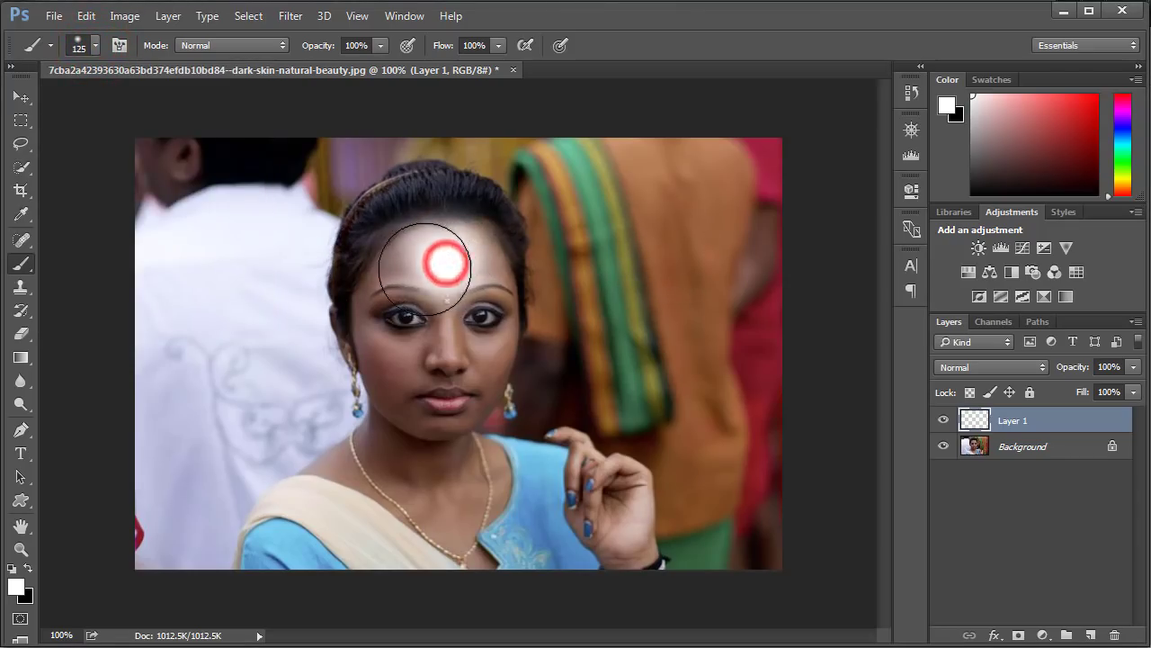
left_click(422, 259)
left_click(405, 271)
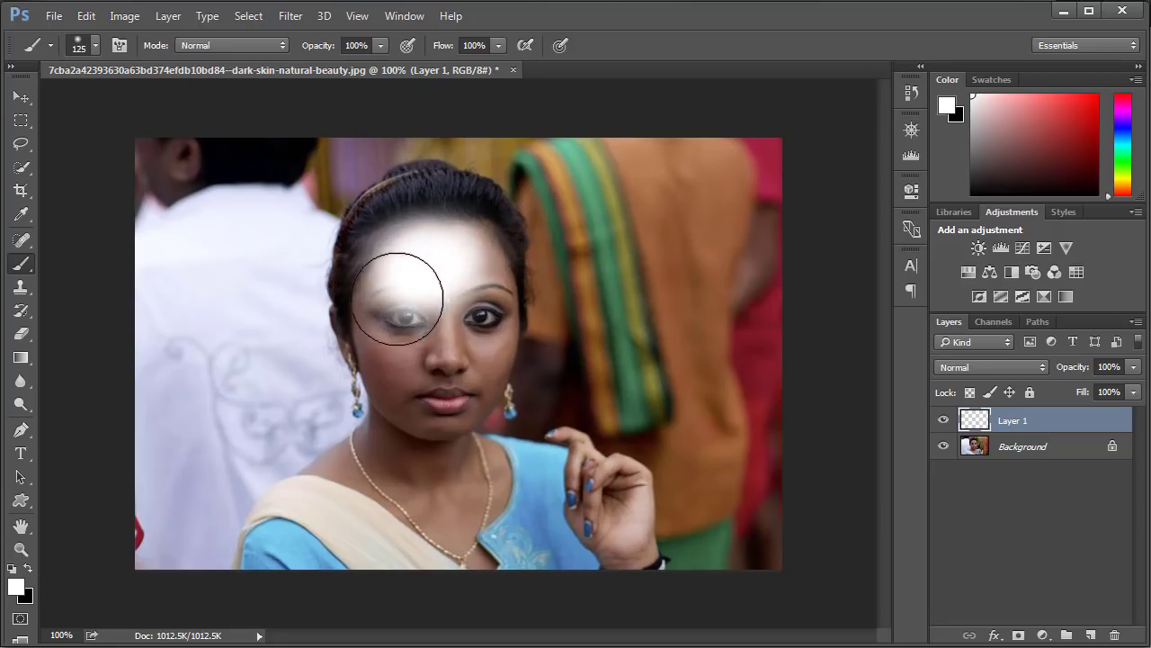
left_click(397, 300)
left_click(387, 329)
left_click(394, 358)
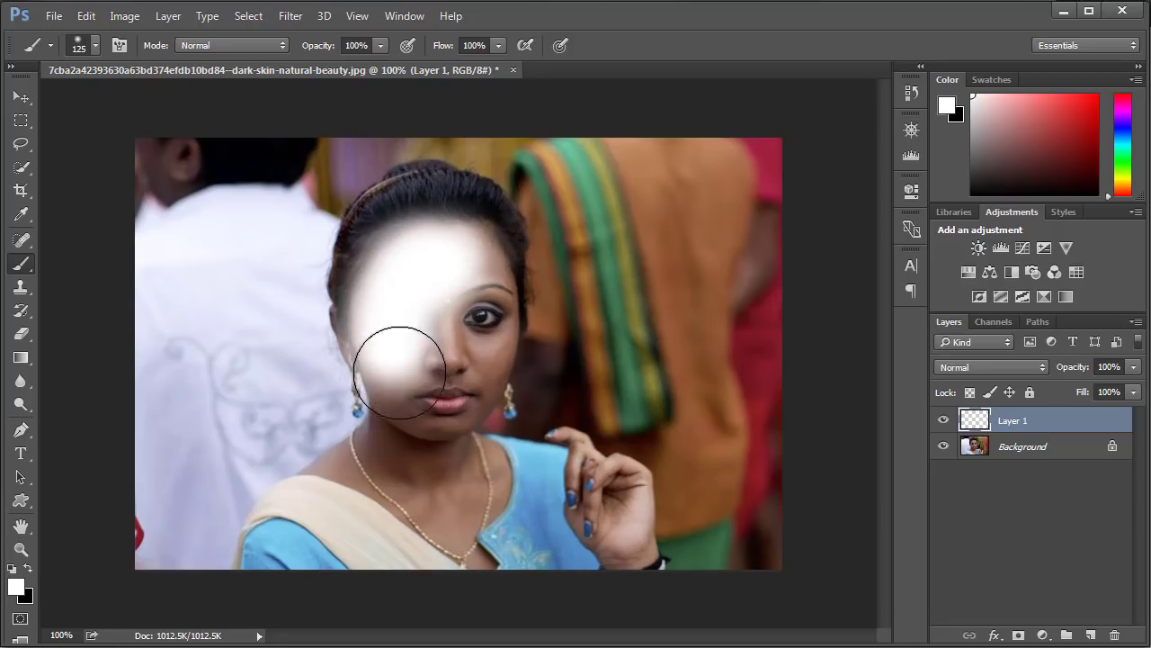
left_click(398, 386)
left_click(401, 417)
left_click(375, 437)
left_click(368, 459)
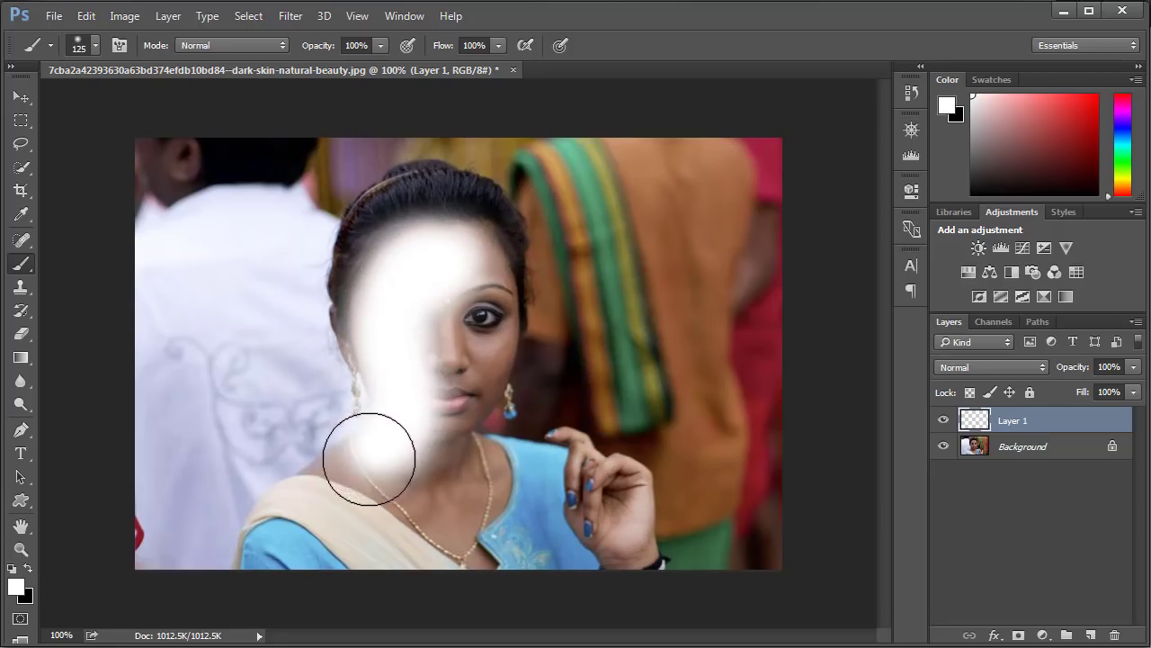
Step: Paint white over the shoulder, across the chest, and along the hair edge by the ear
left_click(332, 475)
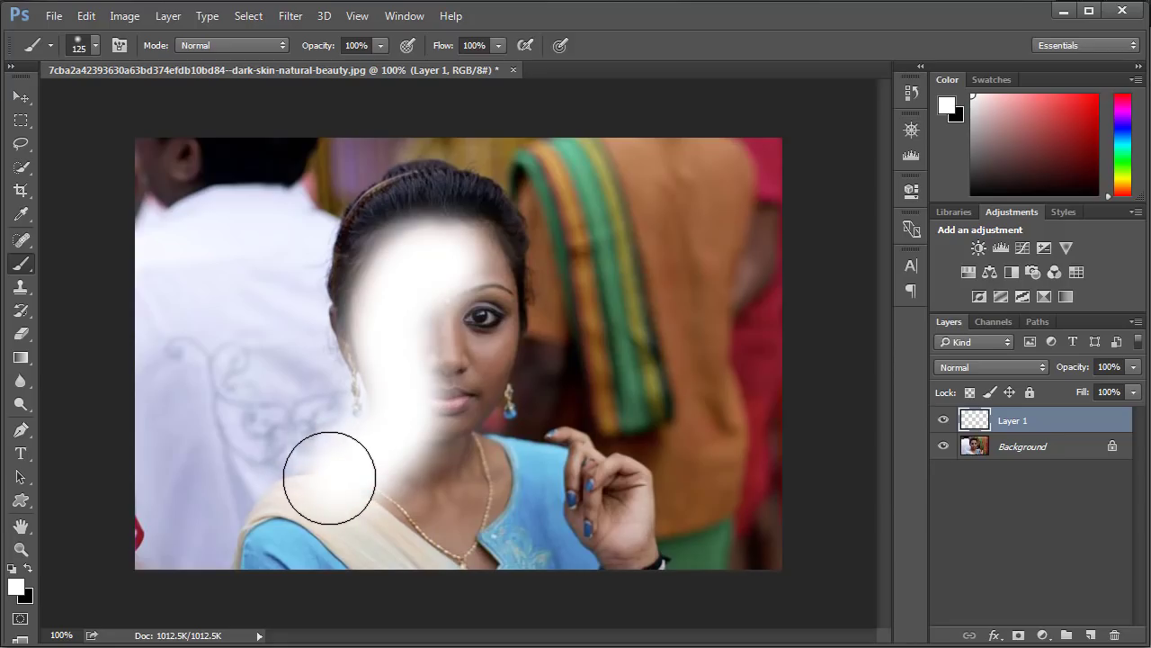
mouse_move(321, 480)
left_mouse_down()
mouse_move(437, 504)
mouse_move(467, 265)
mouse_move(477, 362)
mouse_move(447, 441)
mouse_move(462, 493)
mouse_move(552, 494)
mouse_move(558, 472)
mouse_move(612, 527)
mouse_move(623, 566)
mouse_move(617, 503)
mouse_move(563, 465)
mouse_move(600, 487)
mouse_move(543, 494)
mouse_move(488, 480)
mouse_move(448, 562)
mouse_move(393, 545)
mouse_move(339, 494)
mouse_move(288, 545)
mouse_move(360, 564)
mouse_move(297, 527)
mouse_move(288, 552)
mouse_move(381, 561)
mouse_move(560, 540)
left_mouse_up()
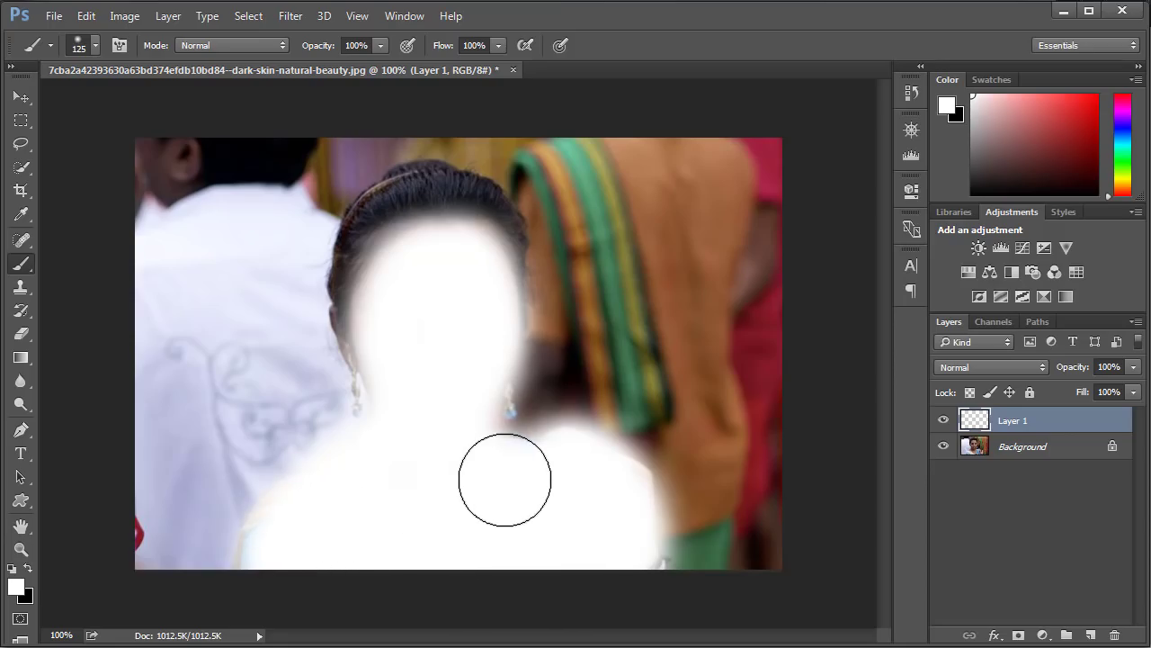
left_click(350, 337)
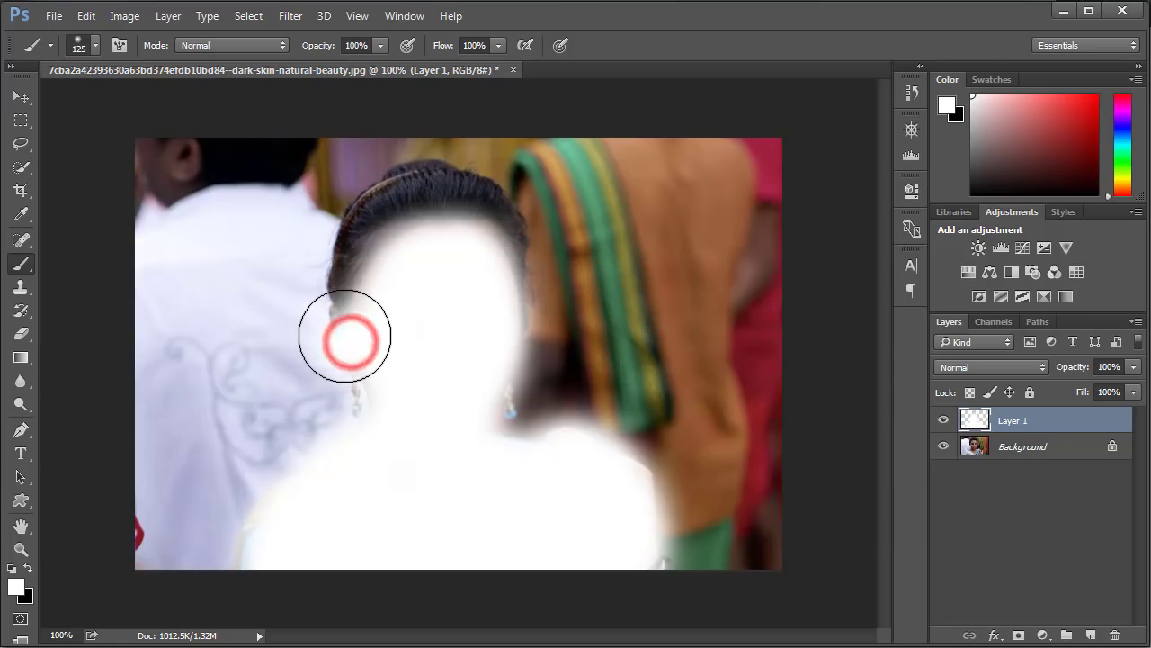
left_click(334, 328)
left_click(347, 377)
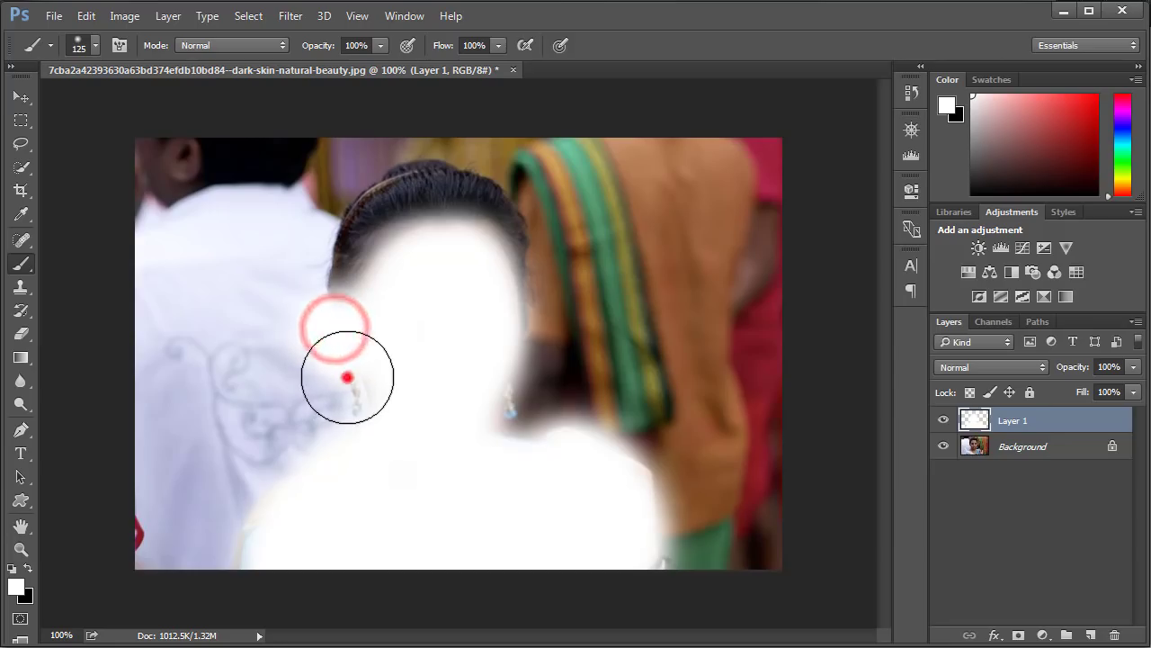
Step: Set Layer 1 to Soft Light and prepare an 80 px Eraser at about 43% hardness
left_click(1005, 367)
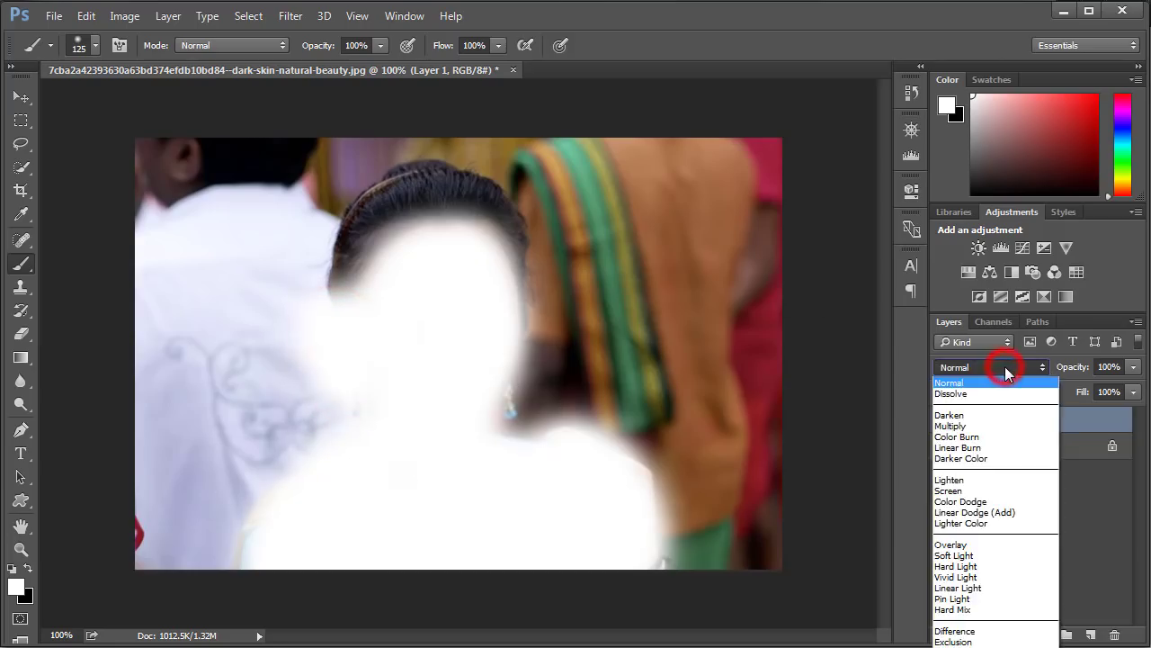
left_click(976, 554)
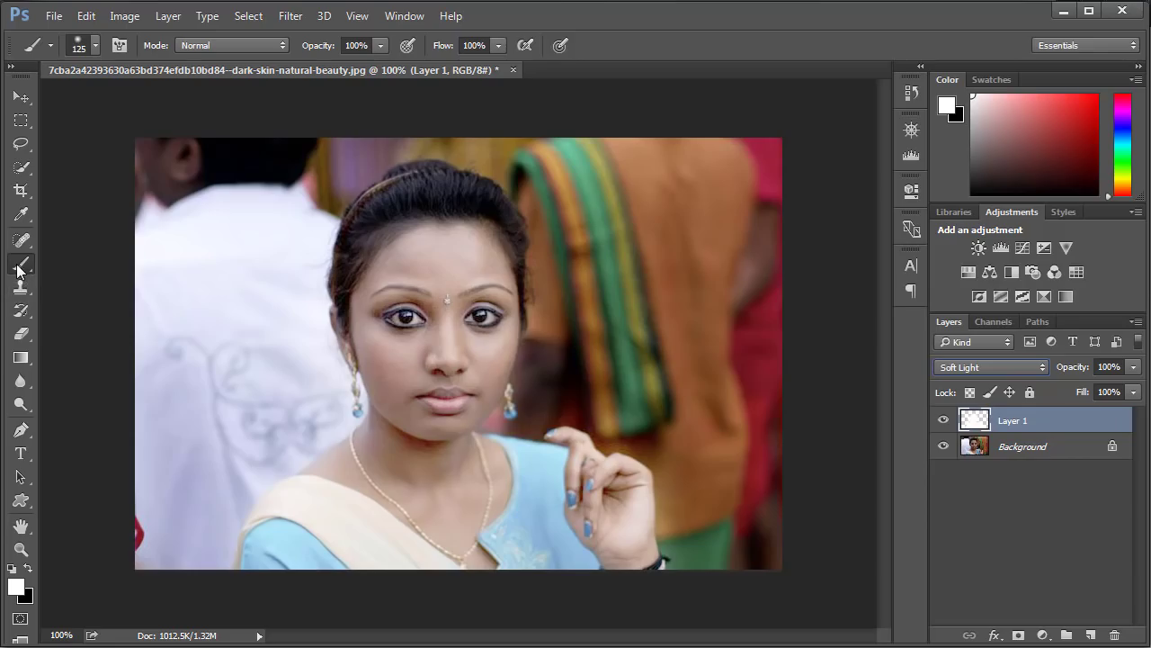
left_click(19, 335)
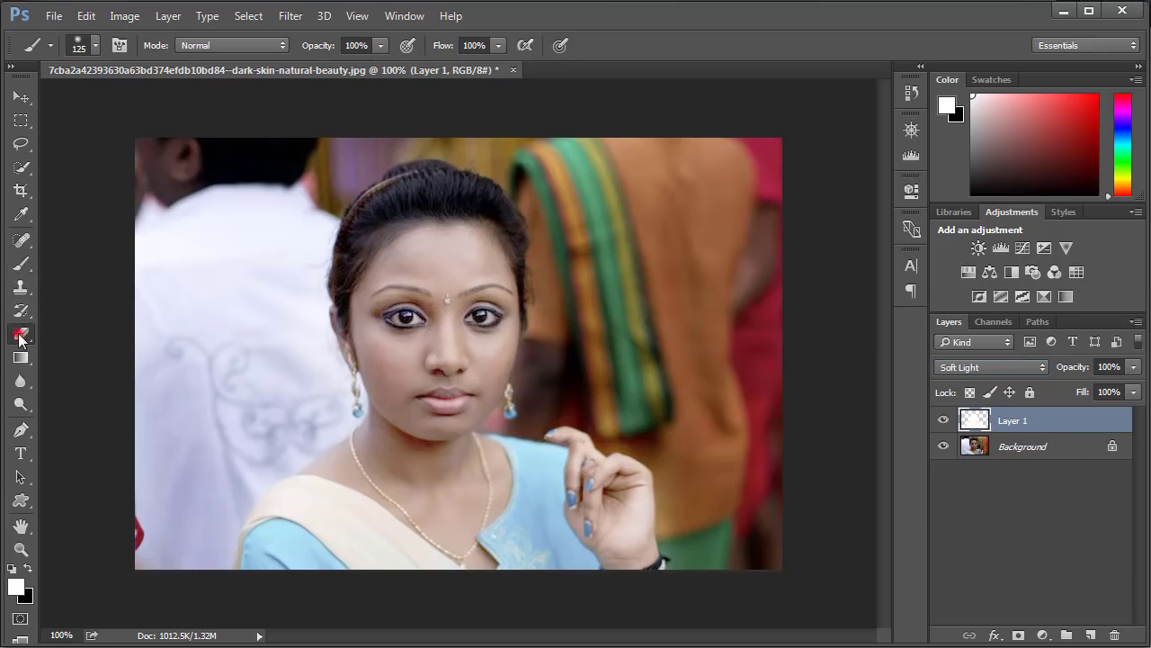
left_click(94, 45)
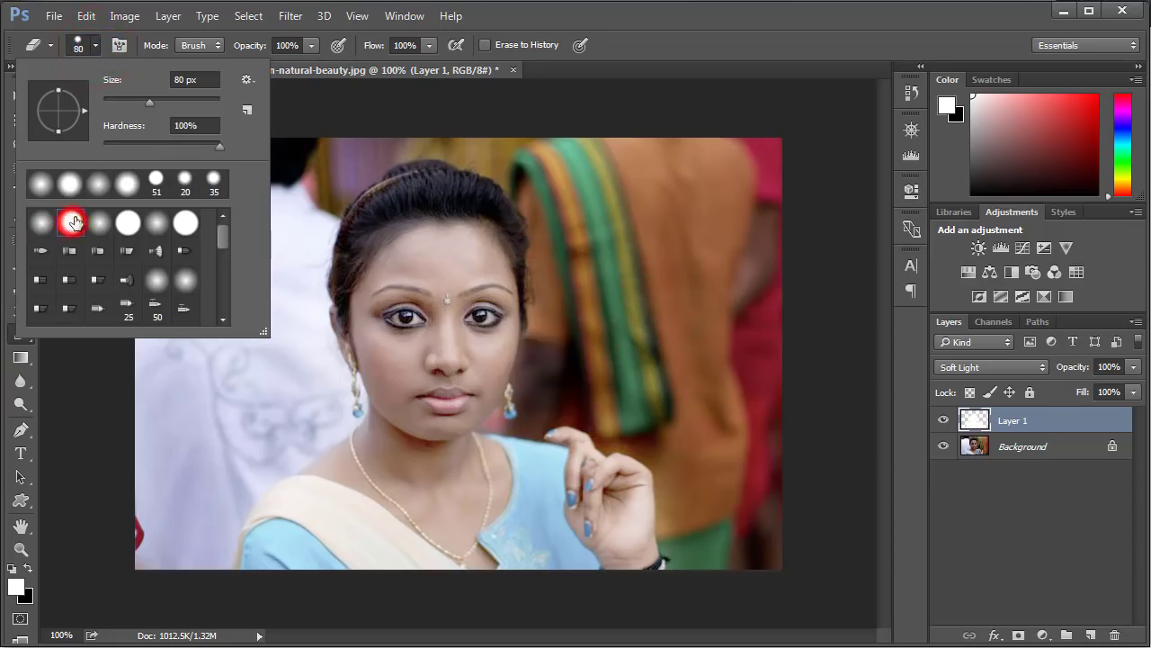
left_click_drag(219, 146, 151, 157)
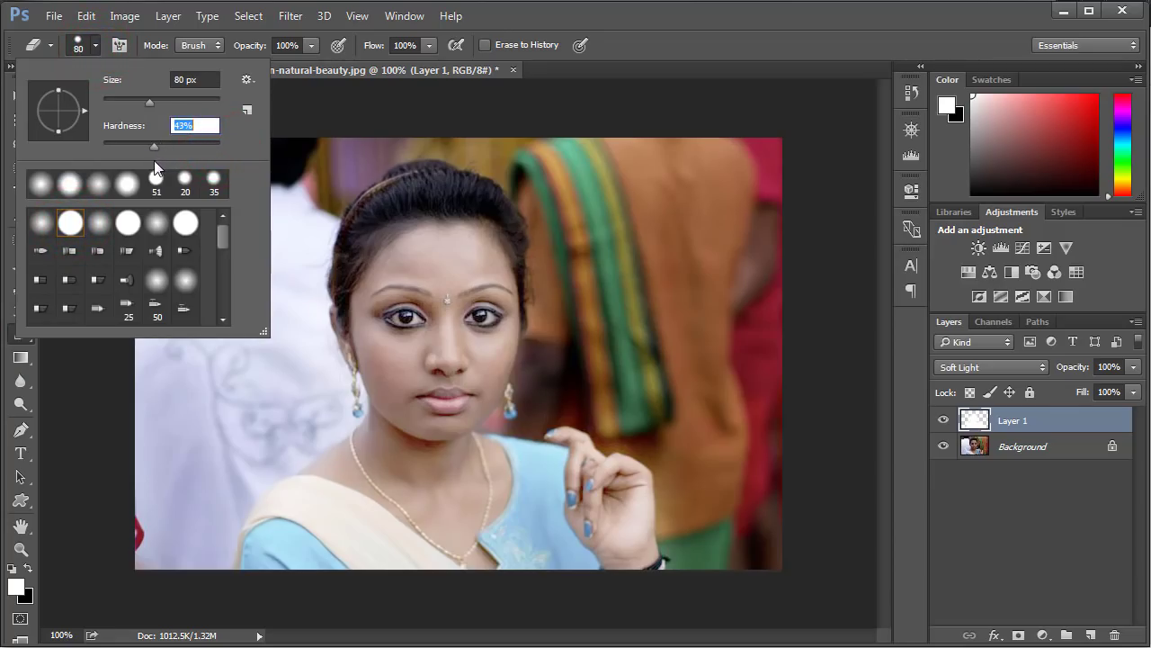
left_click(96, 45)
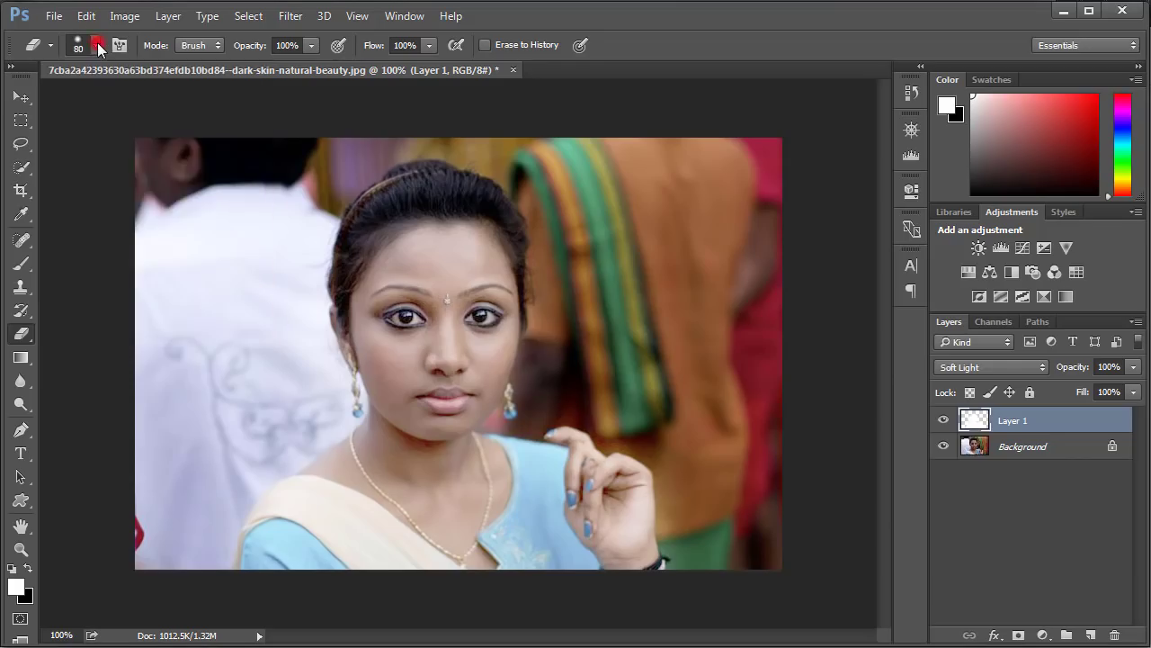
Step: Erase the white spill from the background shirt, orange cloth and beside the ear
left_click(288, 225)
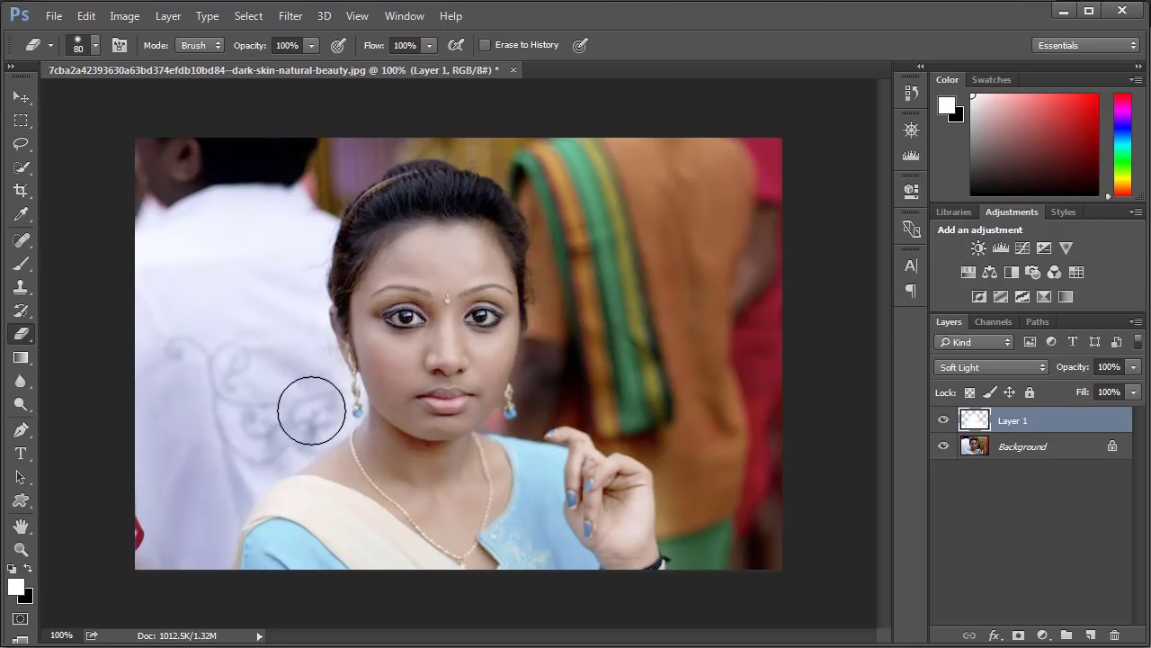
left_click(310, 387)
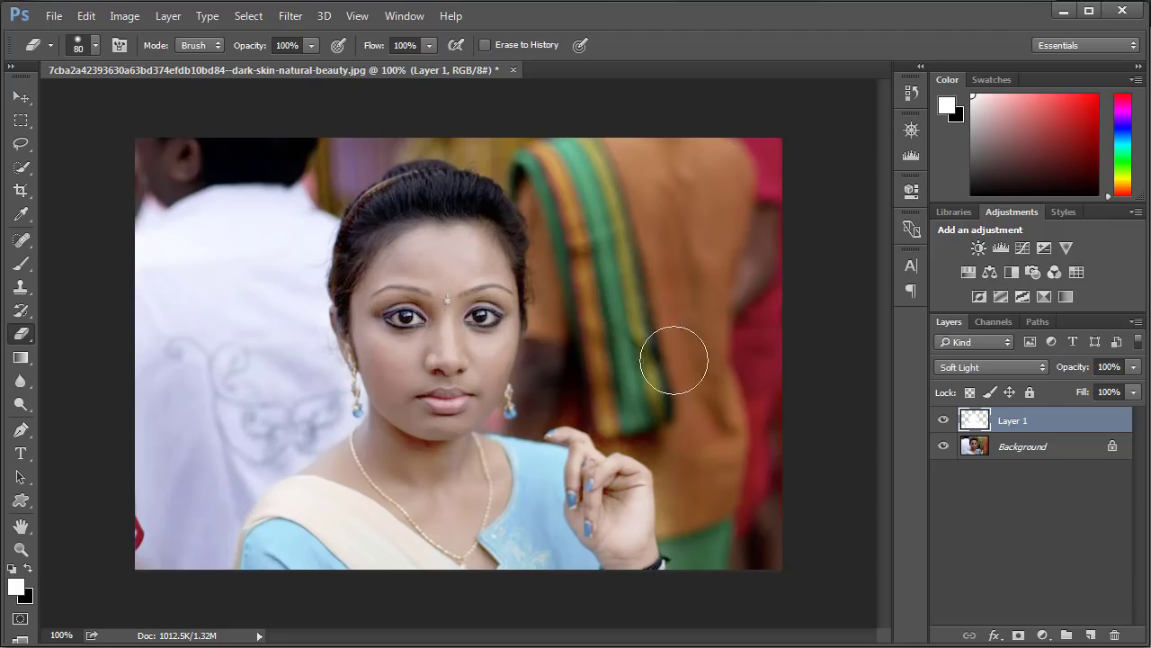
left_click(599, 380)
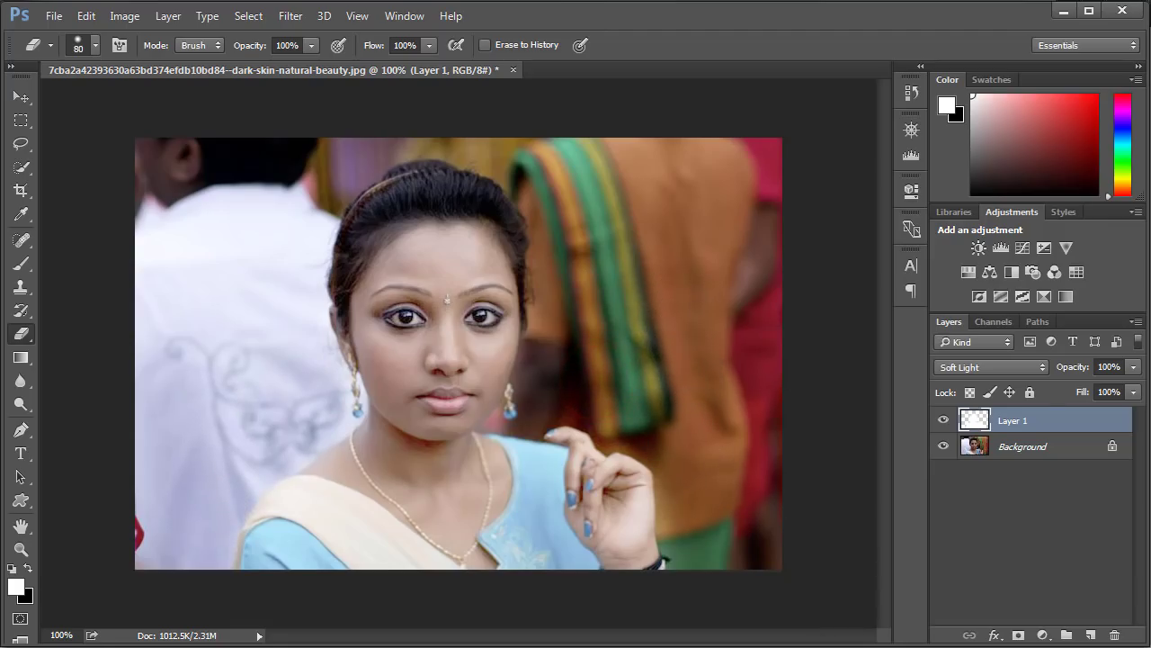
left_click(22, 331)
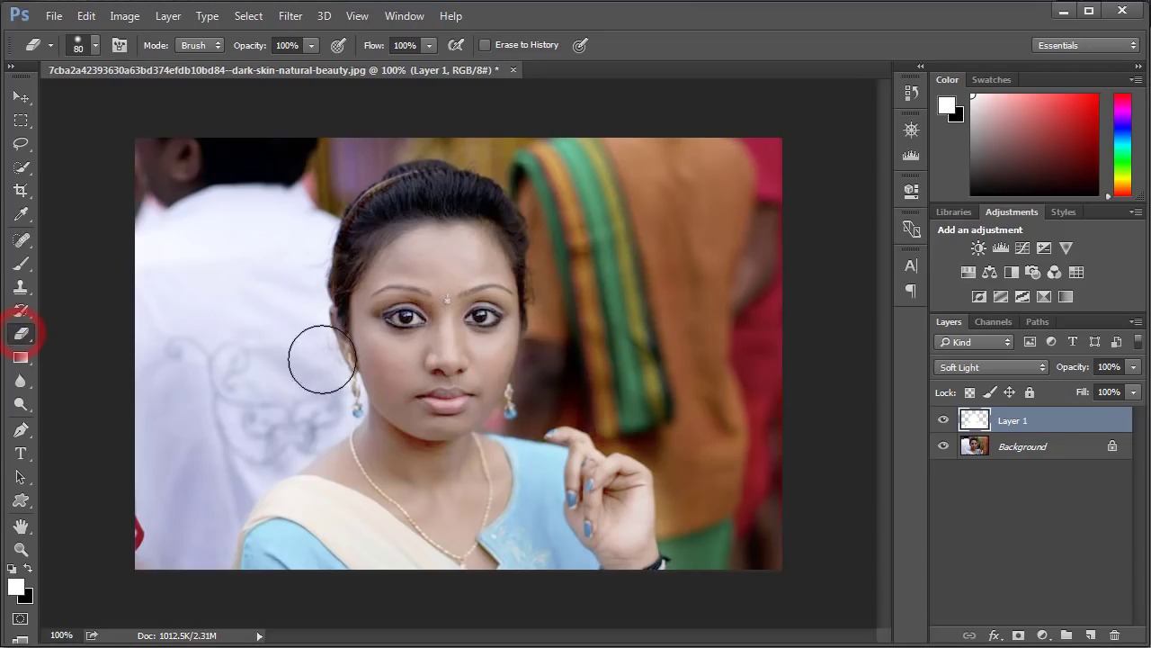
left_click(322, 394)
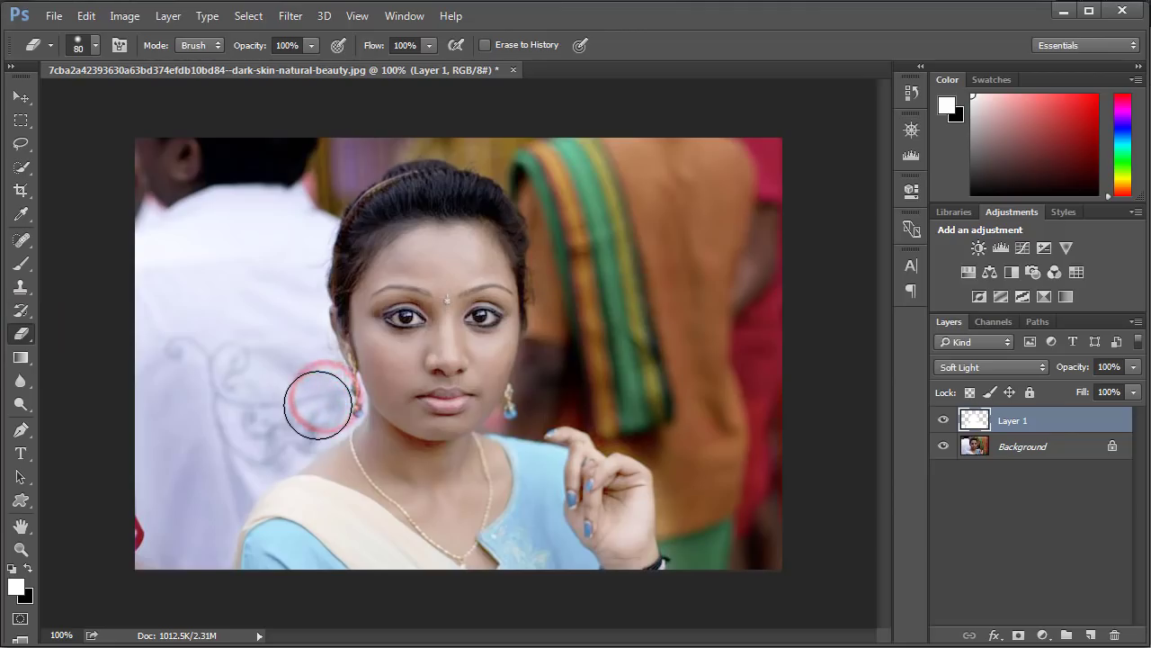
Step: With a 60 px eraser, clear lightening near the earring, lower left, orange garment and beside the face
key("bracketleft")
key("bracketleft")
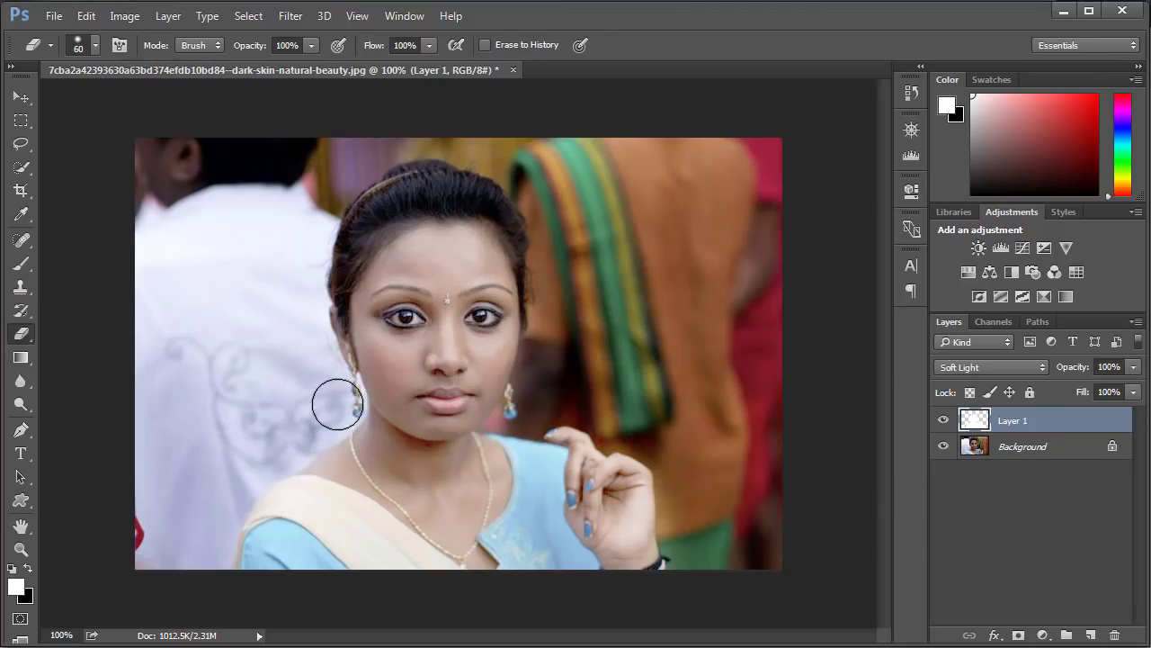
left_click(341, 403)
left_click(334, 407)
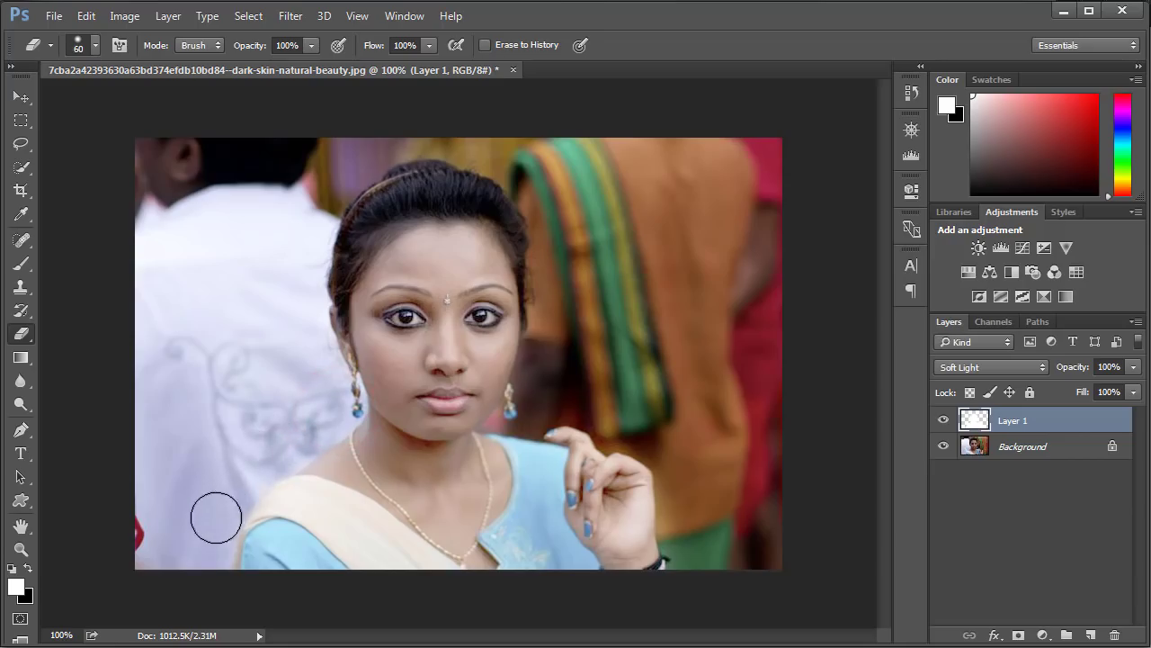
left_click(617, 415)
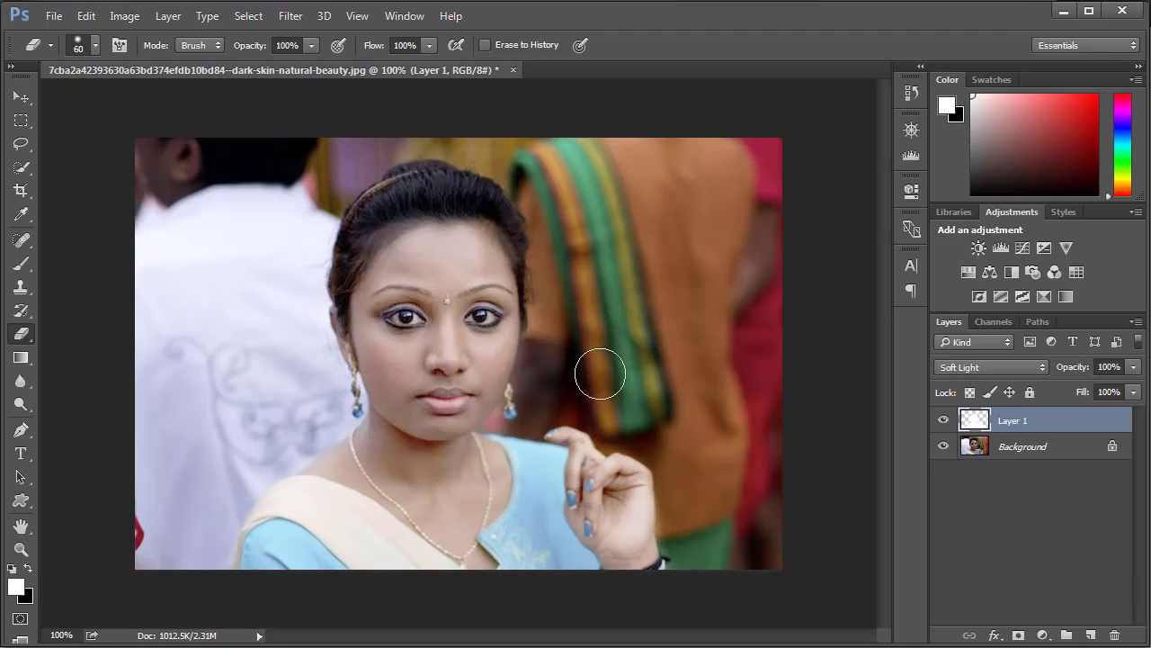
left_click(585, 330)
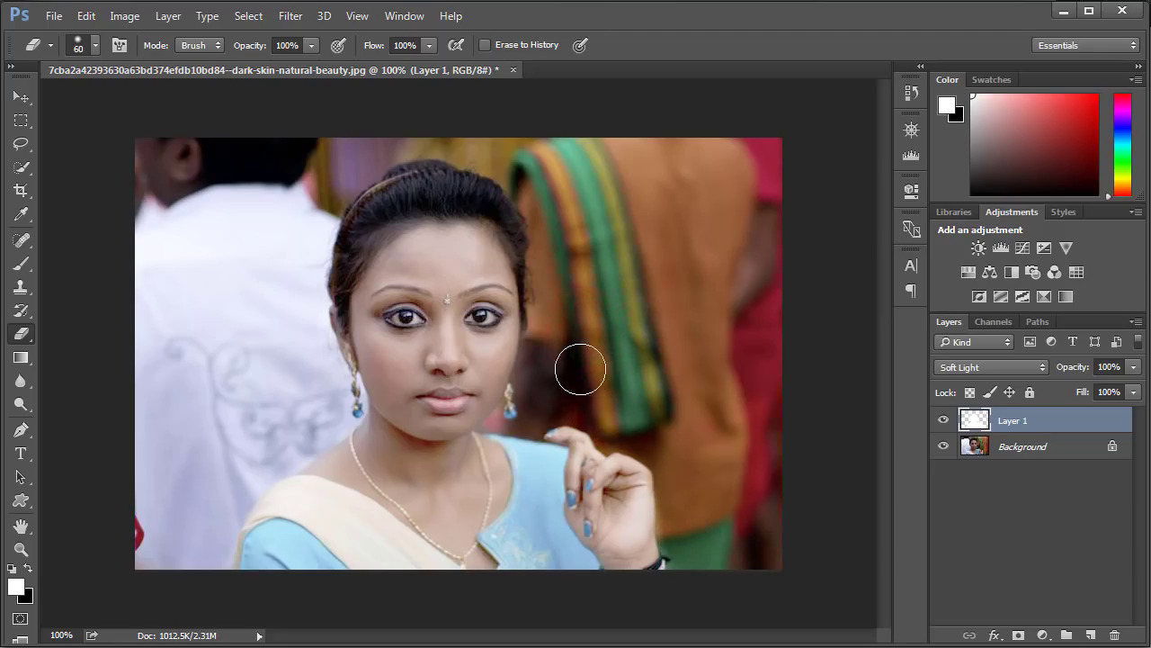
left_click(568, 381)
left_click(648, 278)
left_click(635, 248)
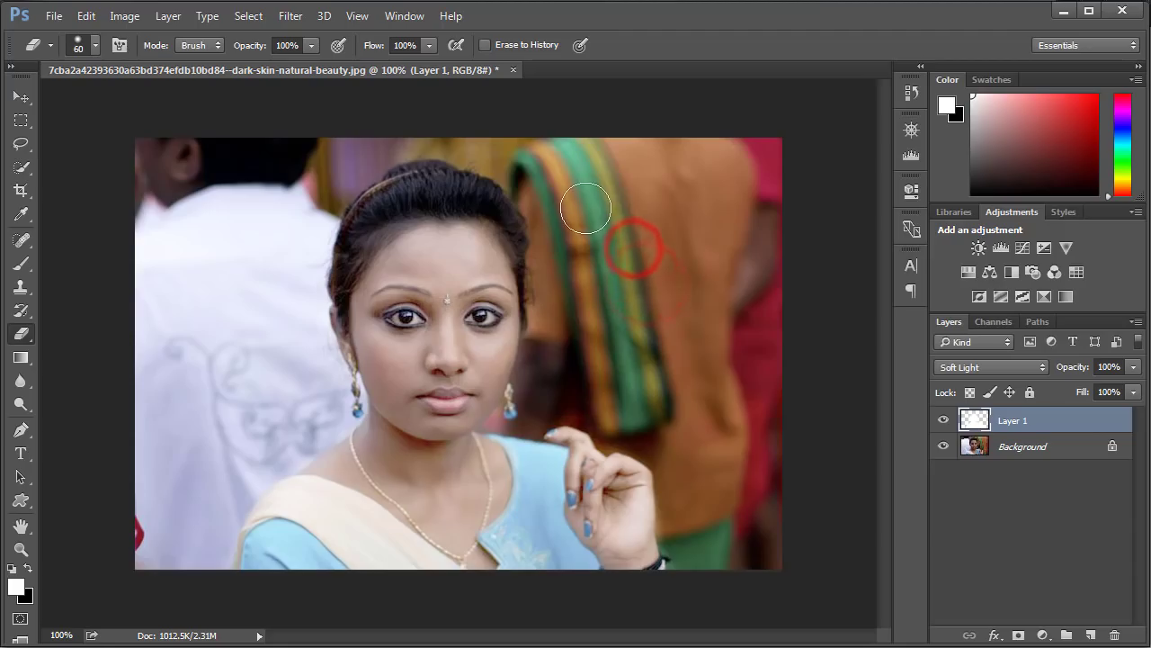
Step: Add a layer mask to Layer 1, set black as foreground, and choose the Brush
left_click(1026, 423)
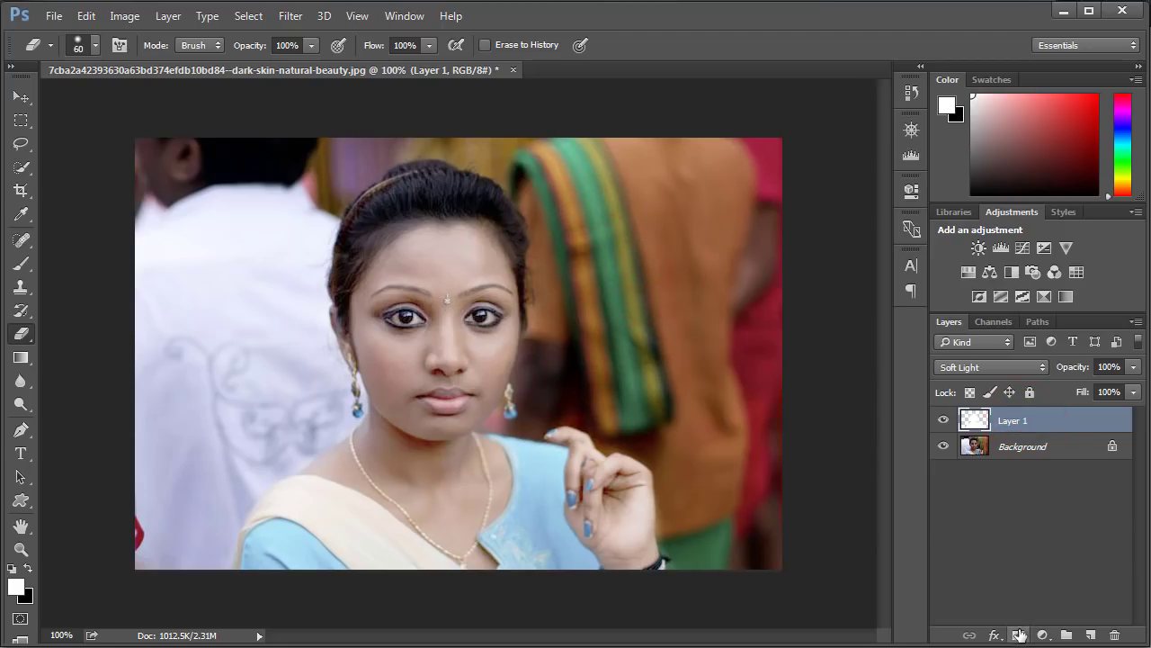
left_click(1019, 635)
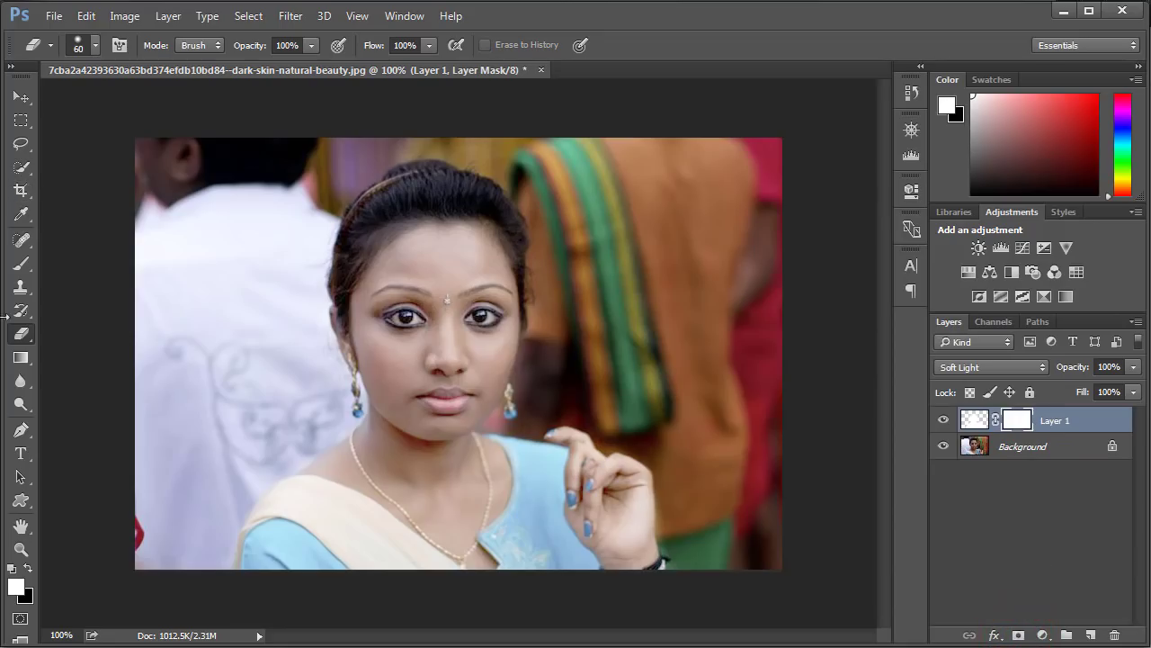
left_click(27, 569)
left_click(21, 262)
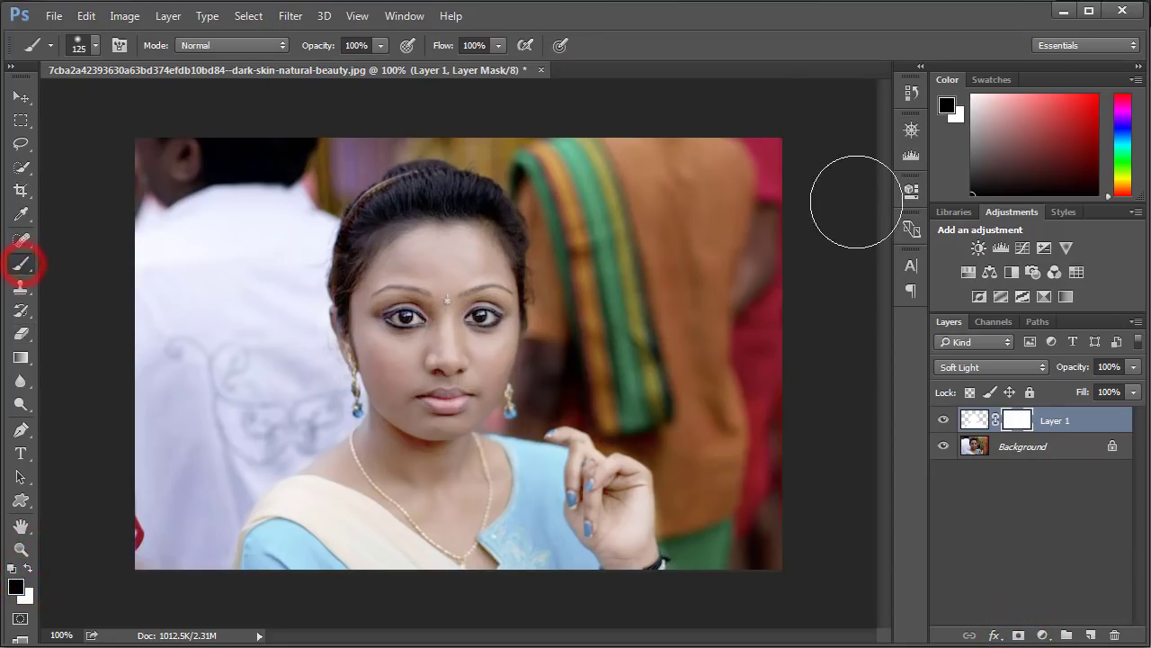
Step: At 300% zoom, mask black over the left eyebrow's inner and outer ends with a smaller brush
left_click(912, 130)
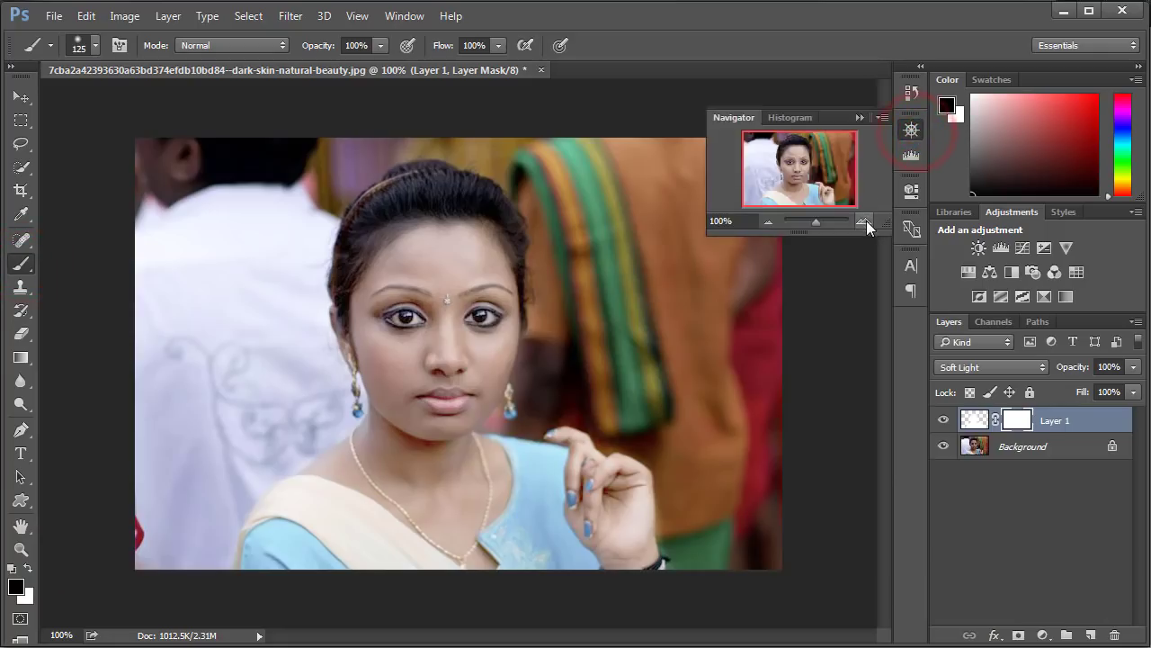
left_click(862, 221)
left_click(862, 221)
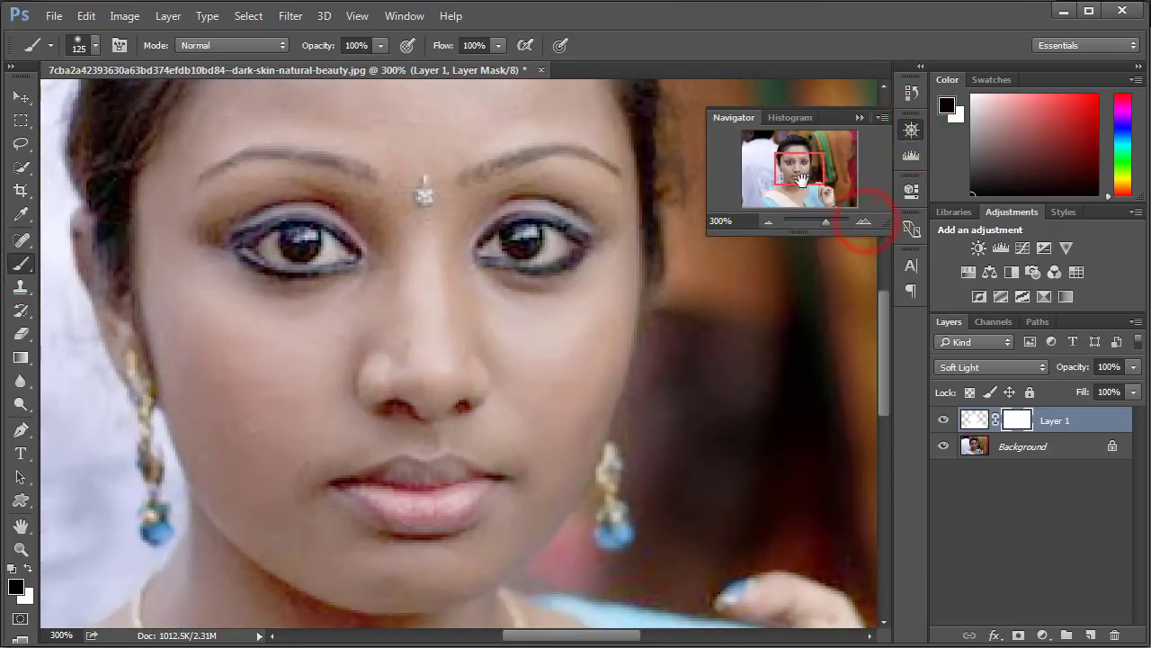
left_click_drag(801, 179, 802, 173)
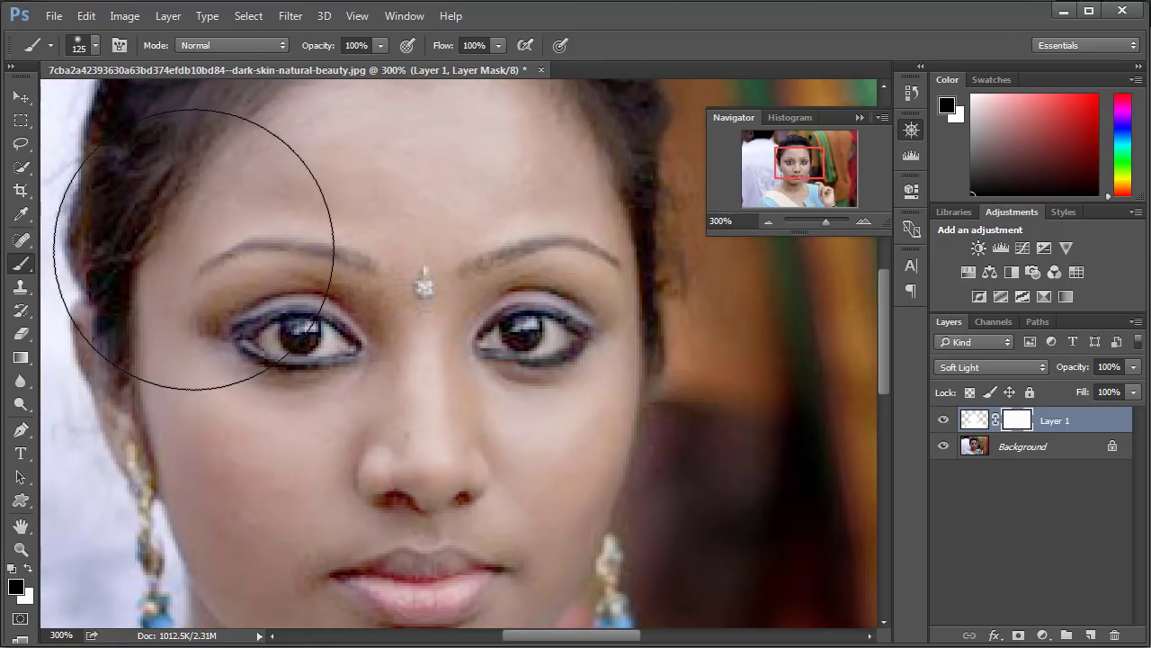
key("bracketleft")
key("bracketleft")
key("bracketleft")
key("bracketleft")
key("bracketleft")
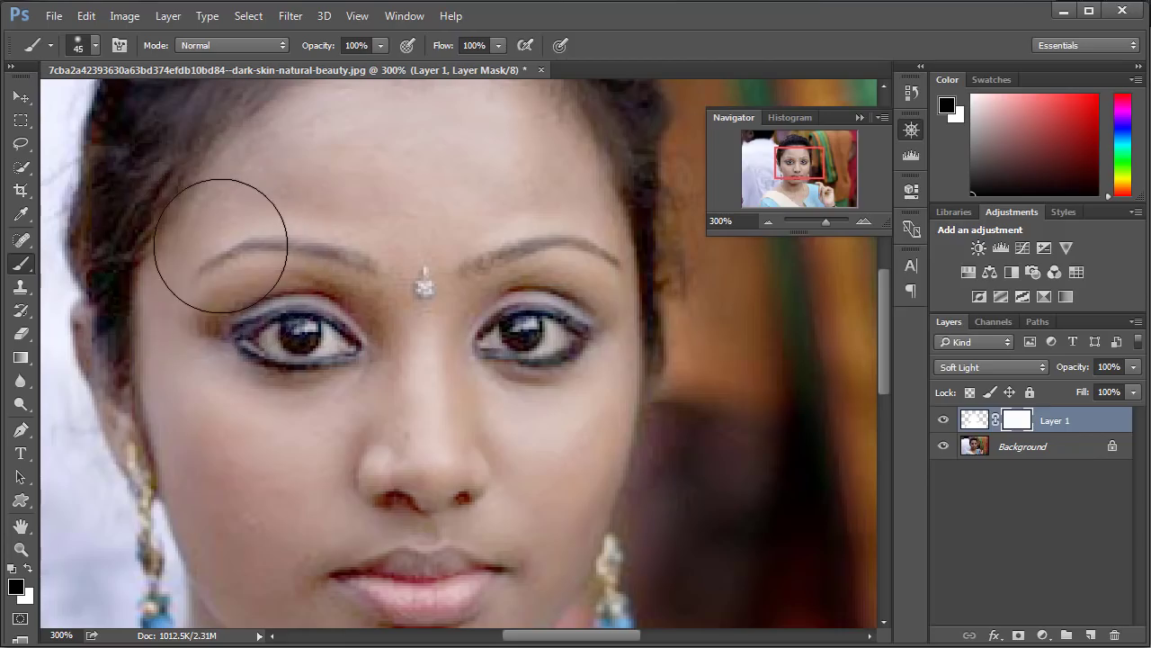
key("bracketleft")
key("bracketleft")
key("bracketleft")
key("bracketleft")
key("bracketleft")
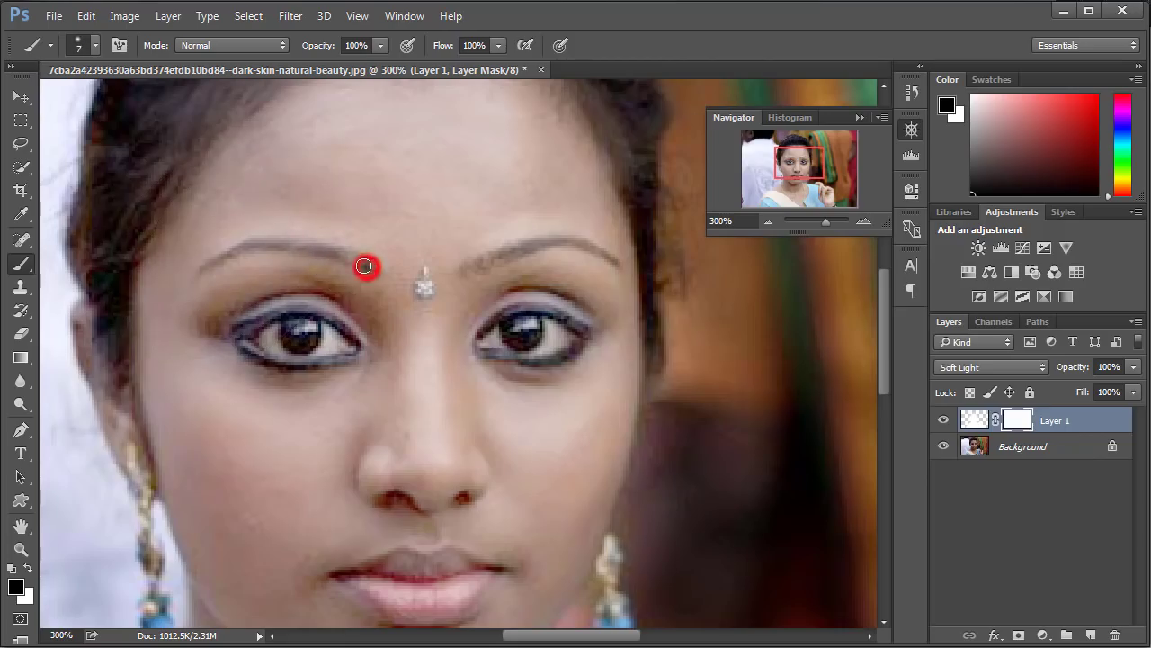
left_click_drag(365, 267, 337, 256)
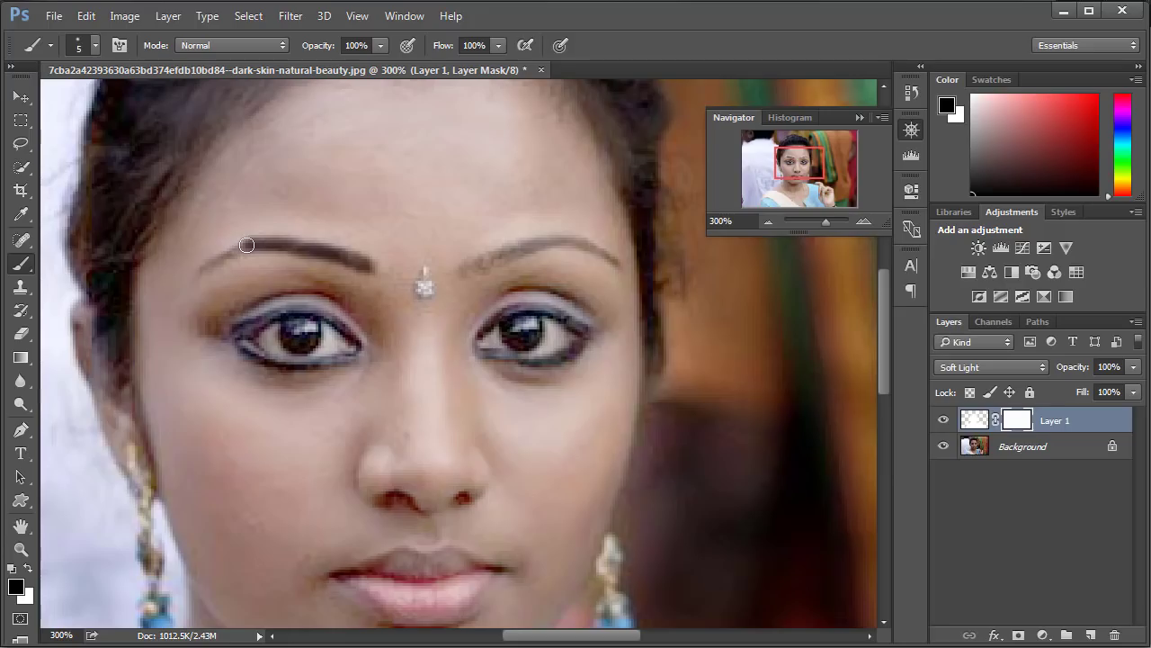
left_click_drag(247, 245, 240, 250)
left_click_drag(249, 245, 230, 248)
key("bracketleft")
left_click(198, 270)
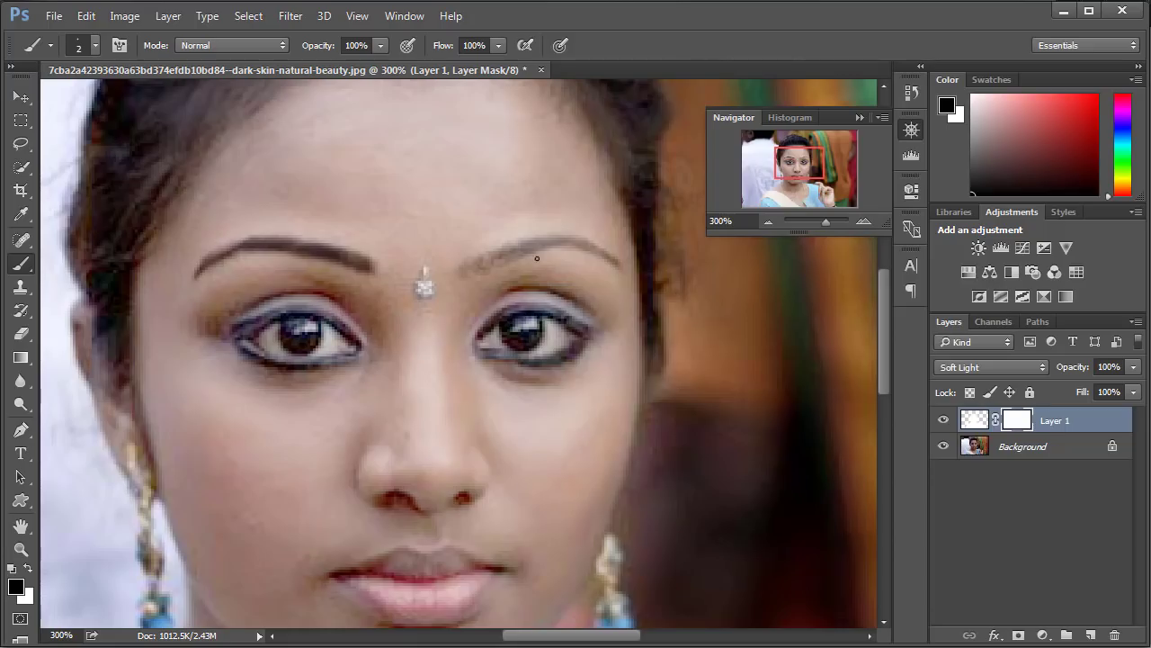
Step: Mask black over the right eyebrow's tail and inner end, touching up the inner left brow
left_click(621, 267)
left_click(612, 259)
left_click(606, 258)
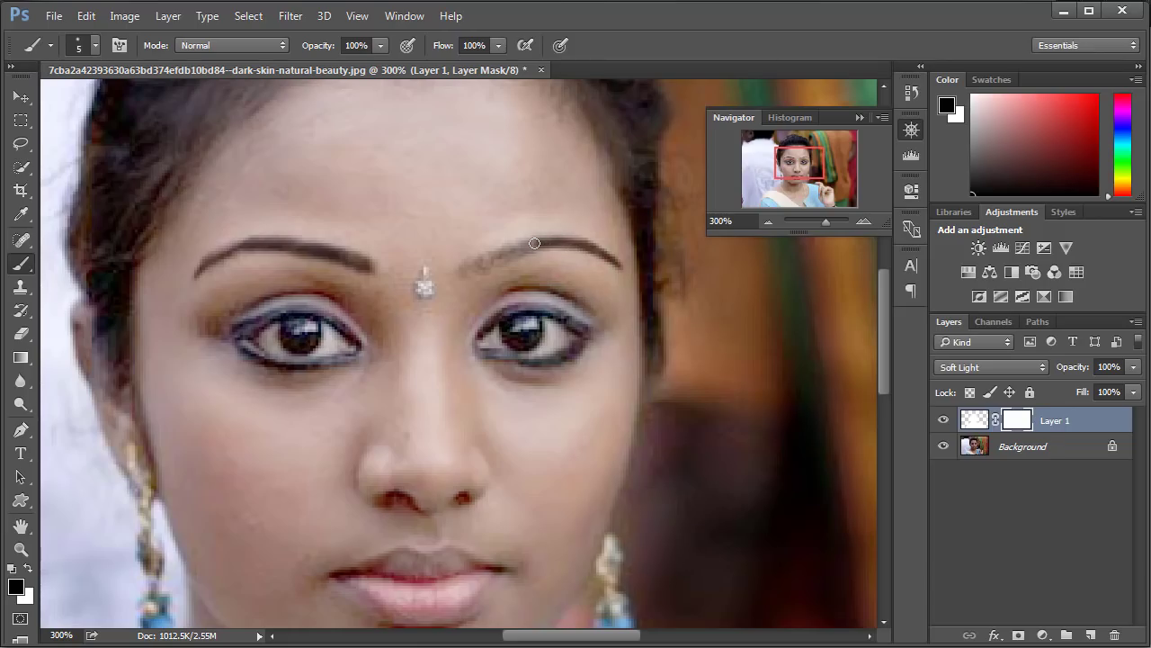
left_click_drag(506, 253, 471, 266)
left_click(472, 267)
left_click(489, 261)
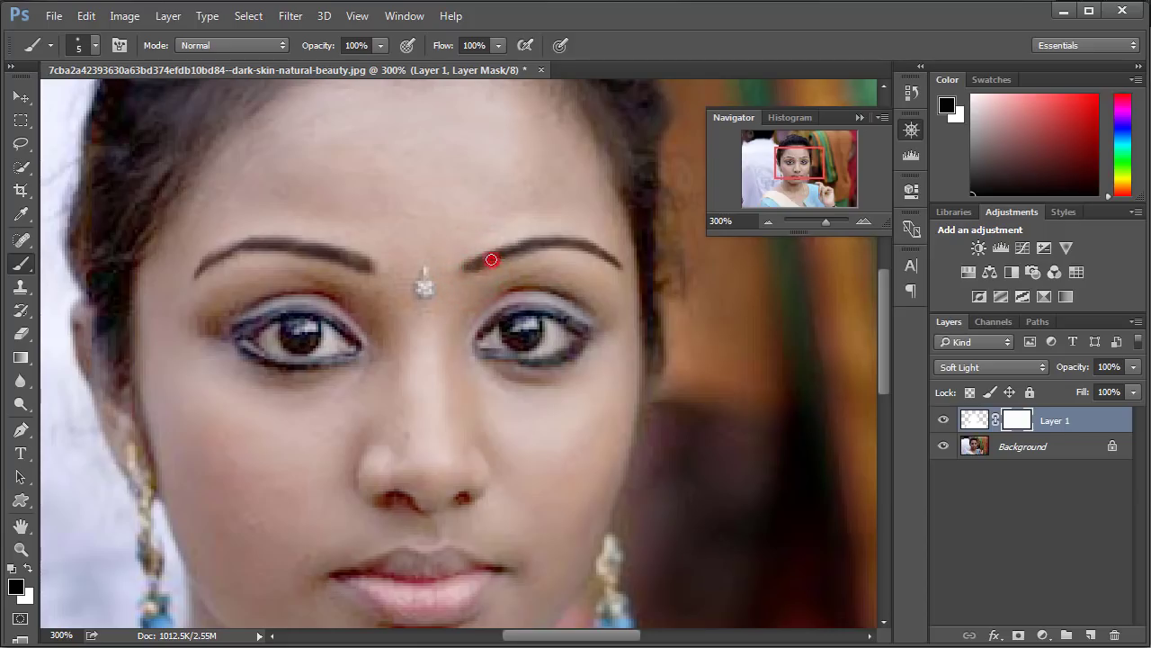
left_click(360, 263)
Step: With an 8 px brush, mask black over both irises, then zoom back out to 100%
key("bracketright")
key("bracketright")
key("bracketright")
left_click(289, 333)
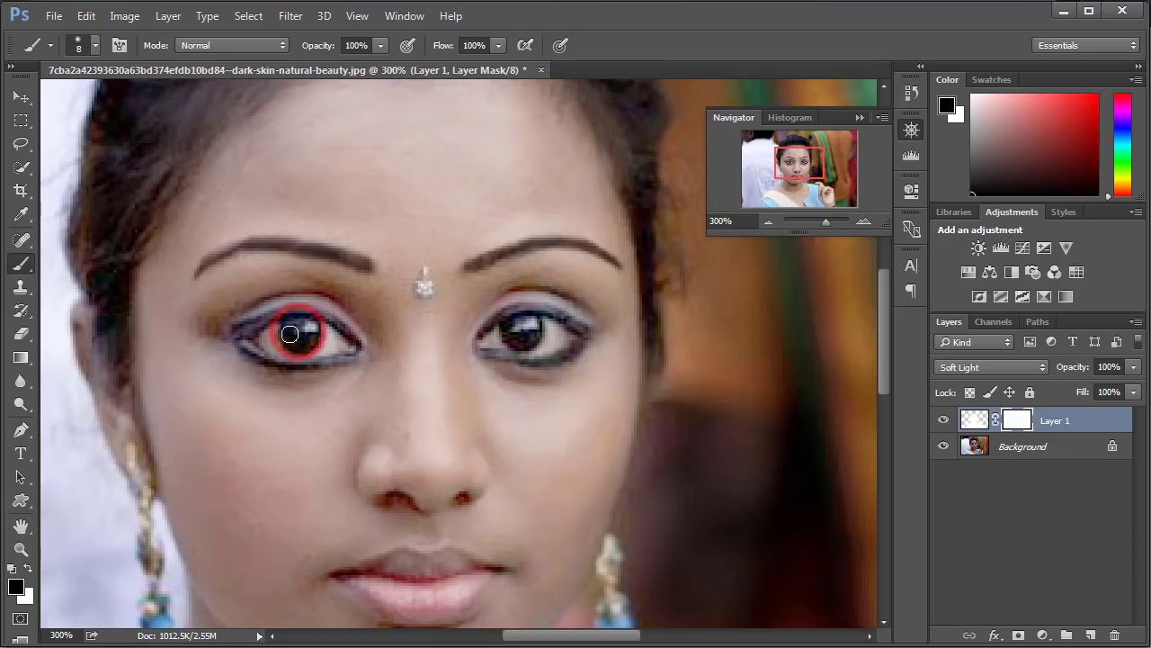
left_click_drag(289, 334, 291, 333)
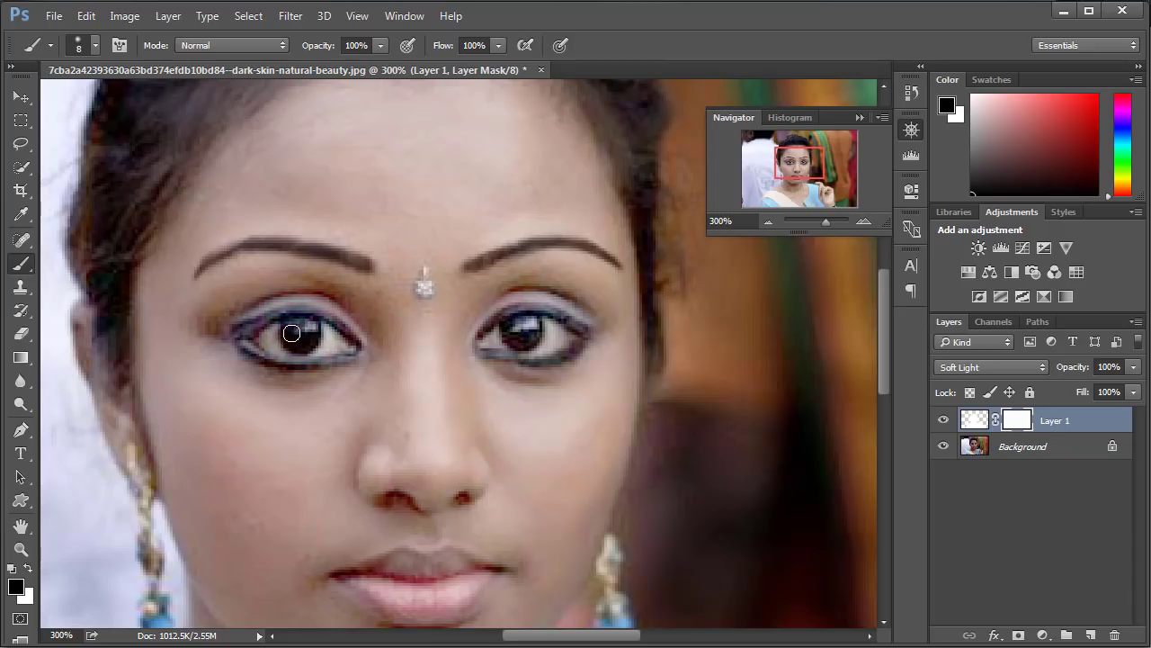
mouse_move(513, 327)
left_mouse_down()
mouse_move(526, 332)
mouse_move(514, 334)
left_mouse_up()
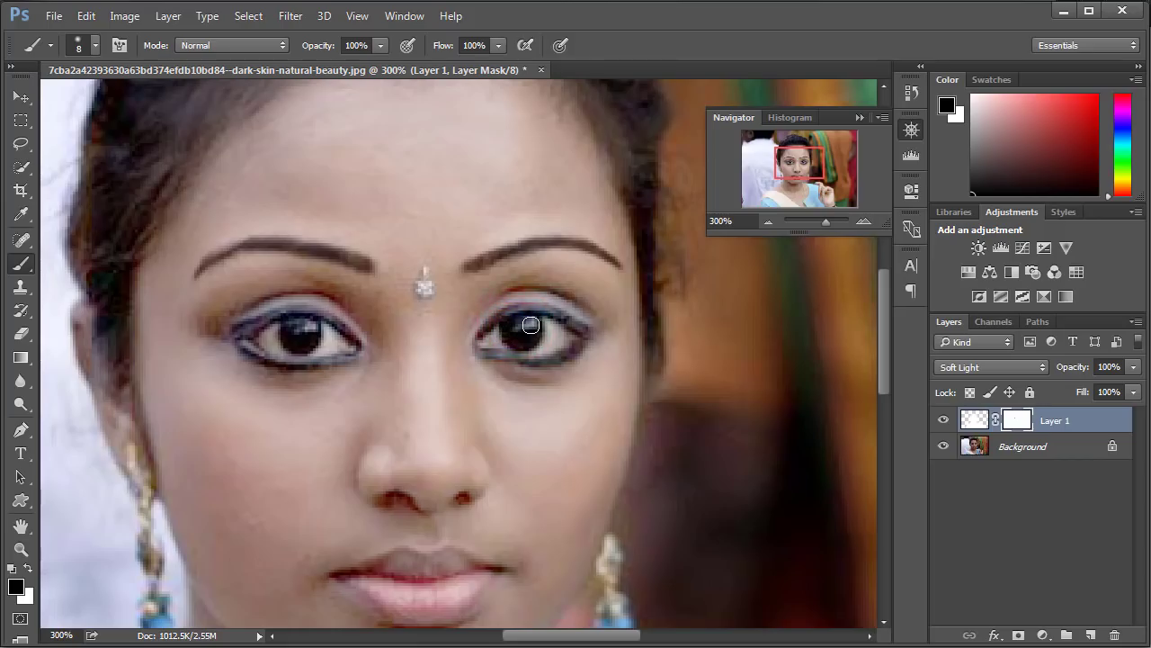
mouse_move(530, 326)
left_mouse_down()
mouse_move(507, 335)
mouse_move(527, 331)
left_mouse_up()
left_click(301, 330)
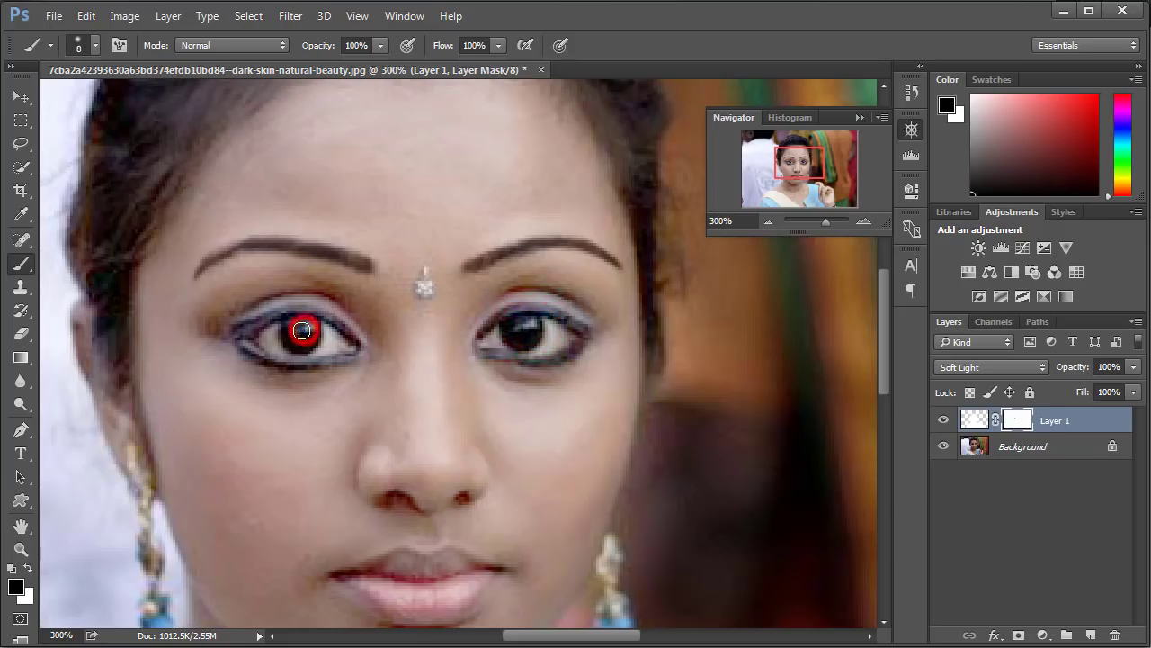
left_click(770, 224)
left_click(770, 224)
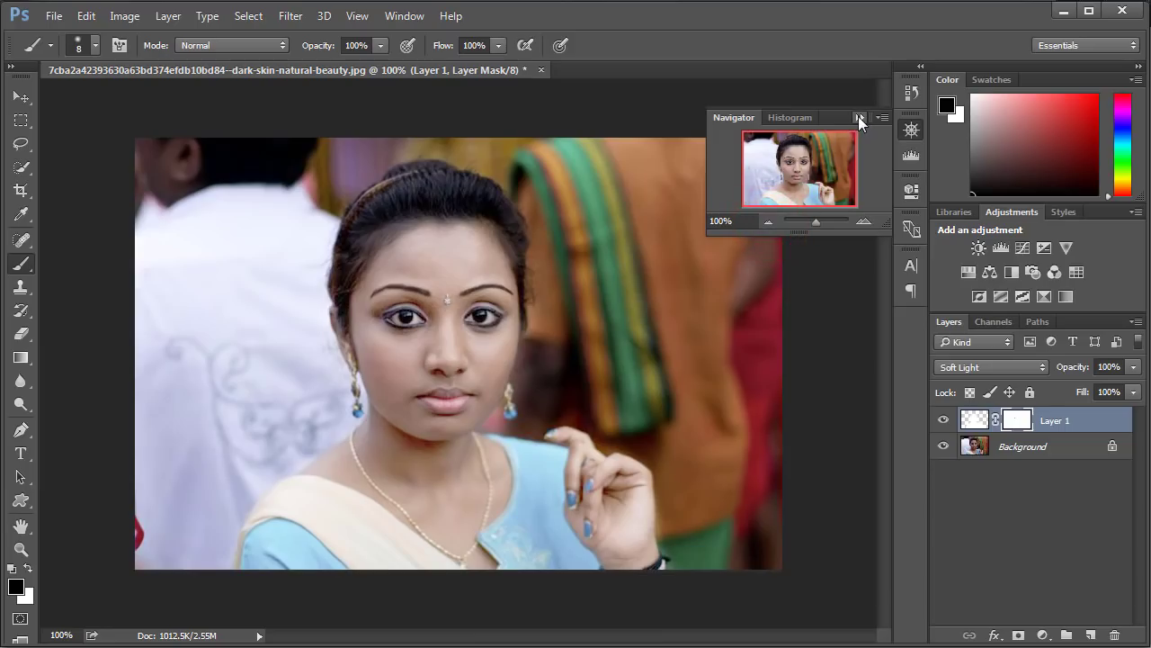
Step: Add a Selective Color adjustment layer targeting the Whites colour range
left_click(859, 118)
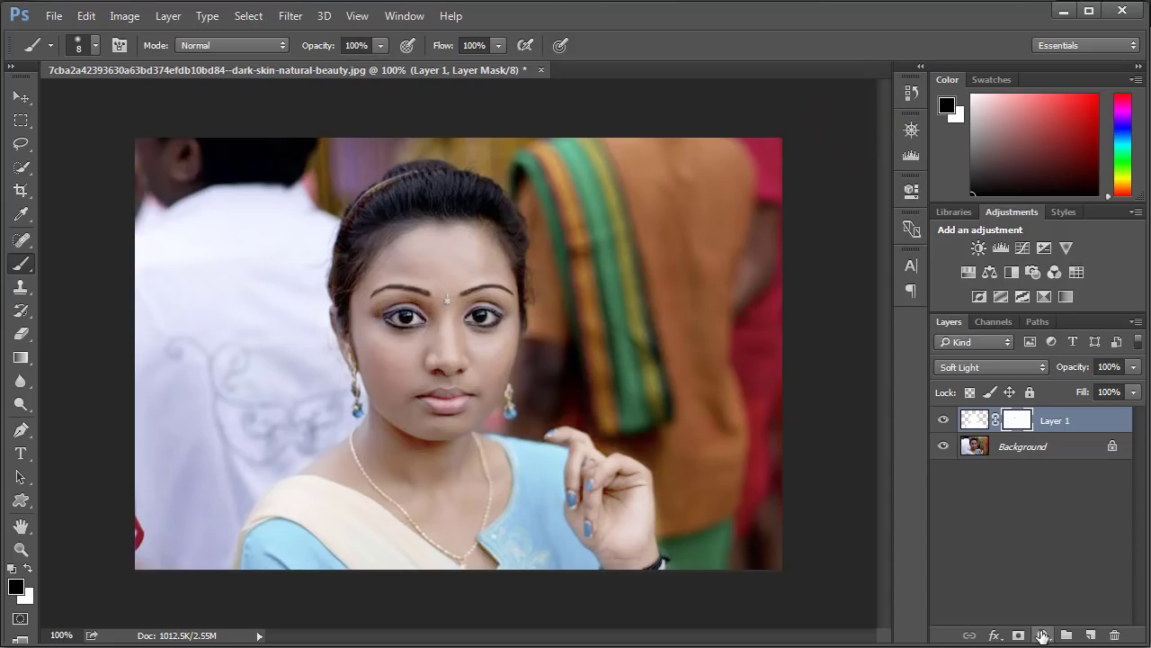
left_click(1043, 636)
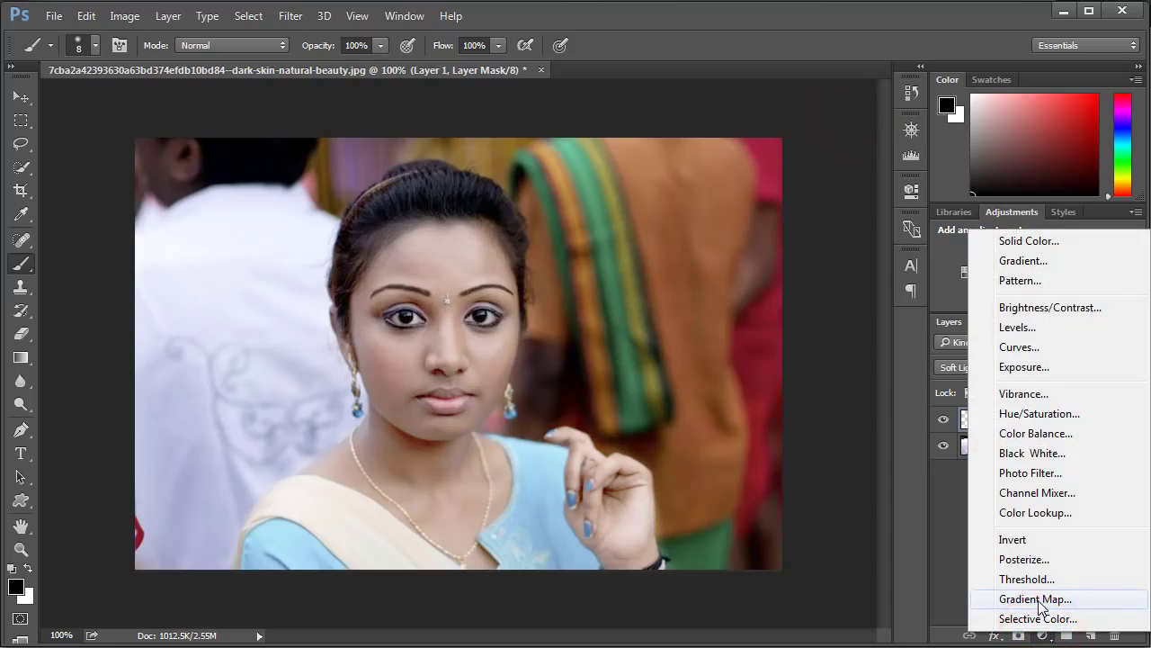
left_click(1038, 619)
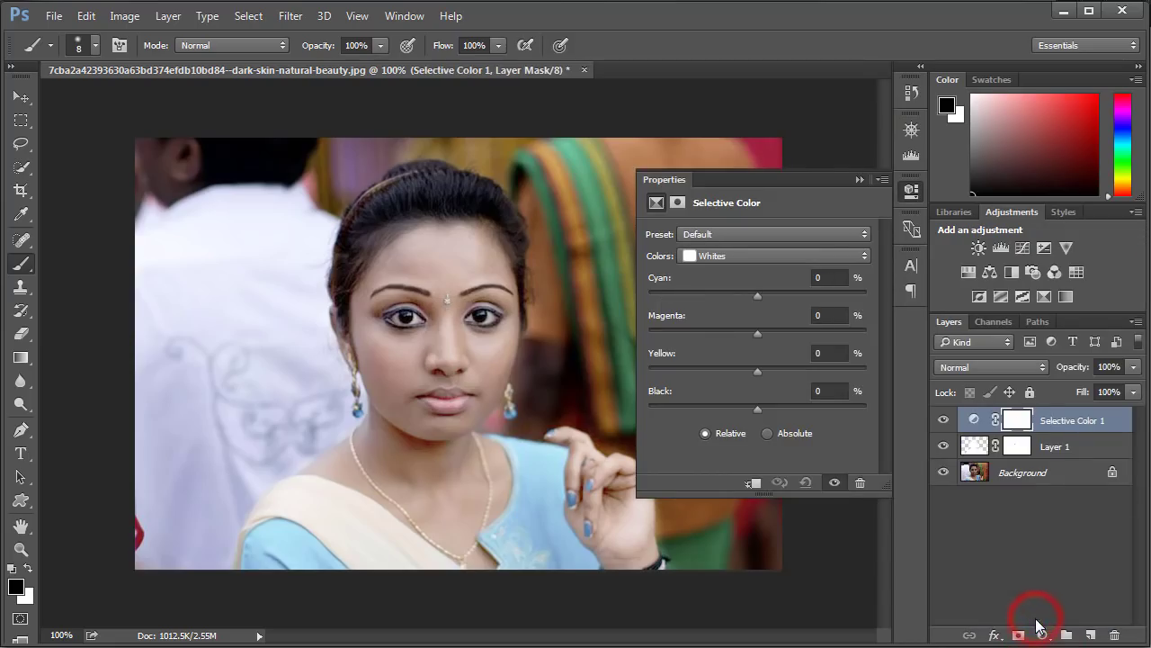
left_click(747, 257)
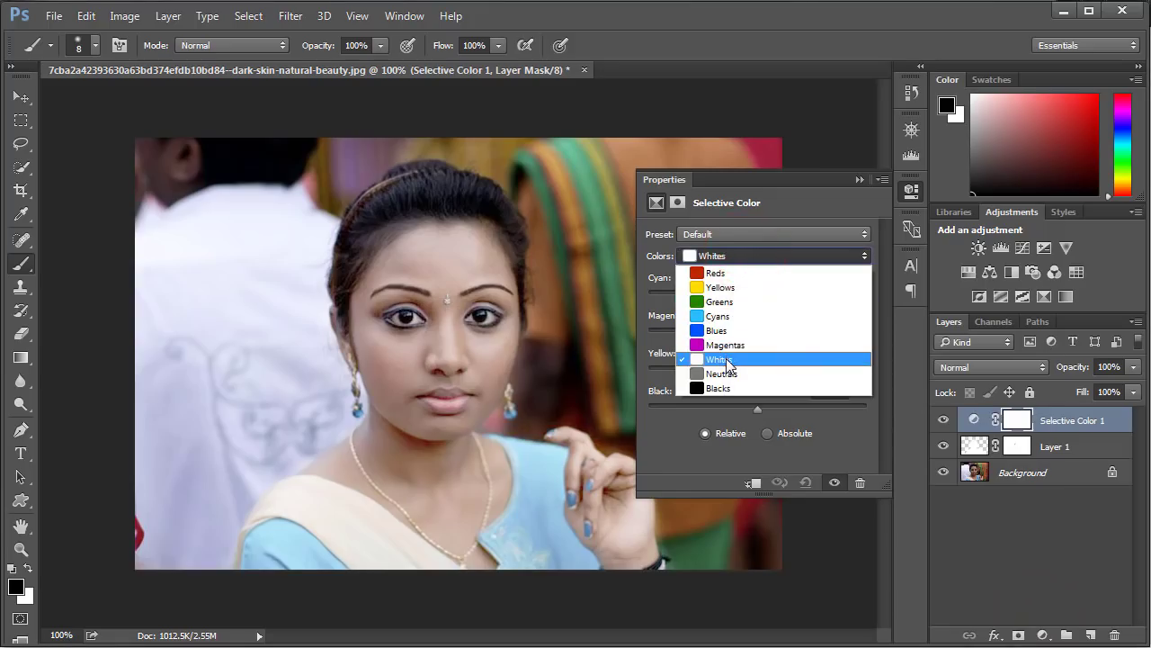
left_click(727, 363)
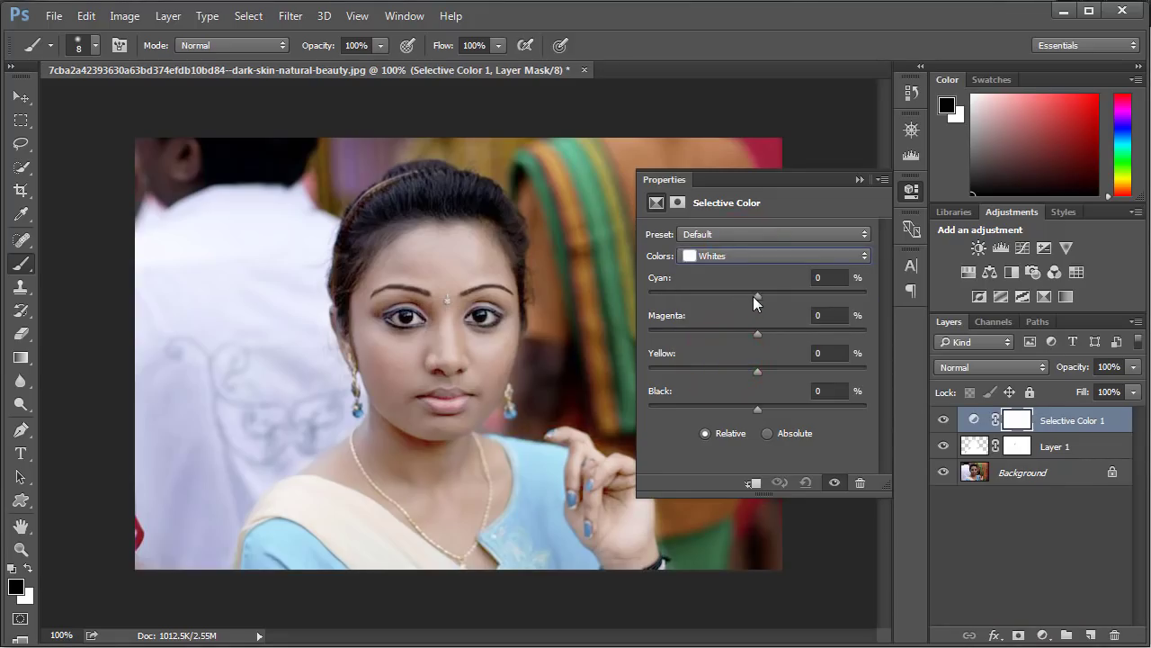
Step: Set the Whites to Cyan -69, Magenta -42, Yellow -27
left_click_drag(756, 295, 671, 300)
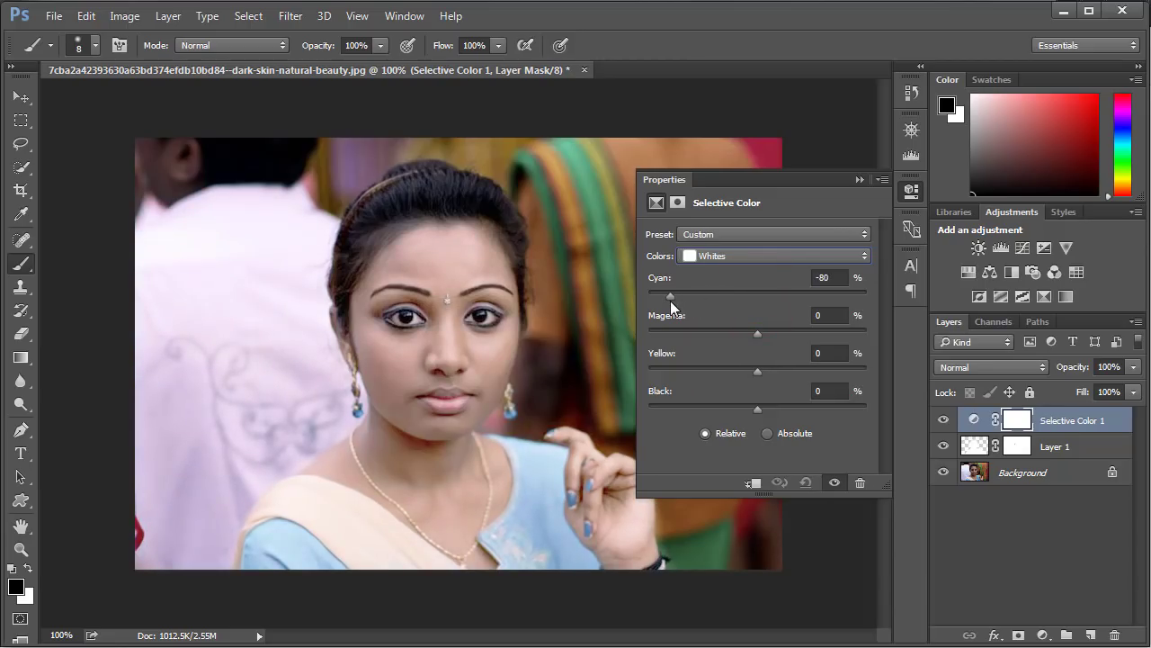
mouse_move(755, 334)
left_mouse_down()
mouse_move(728, 337)
mouse_move(780, 333)
left_mouse_up()
mouse_move(725, 342)
left_mouse_down()
mouse_move(692, 344)
mouse_move(725, 350)
mouse_move(708, 351)
left_mouse_up()
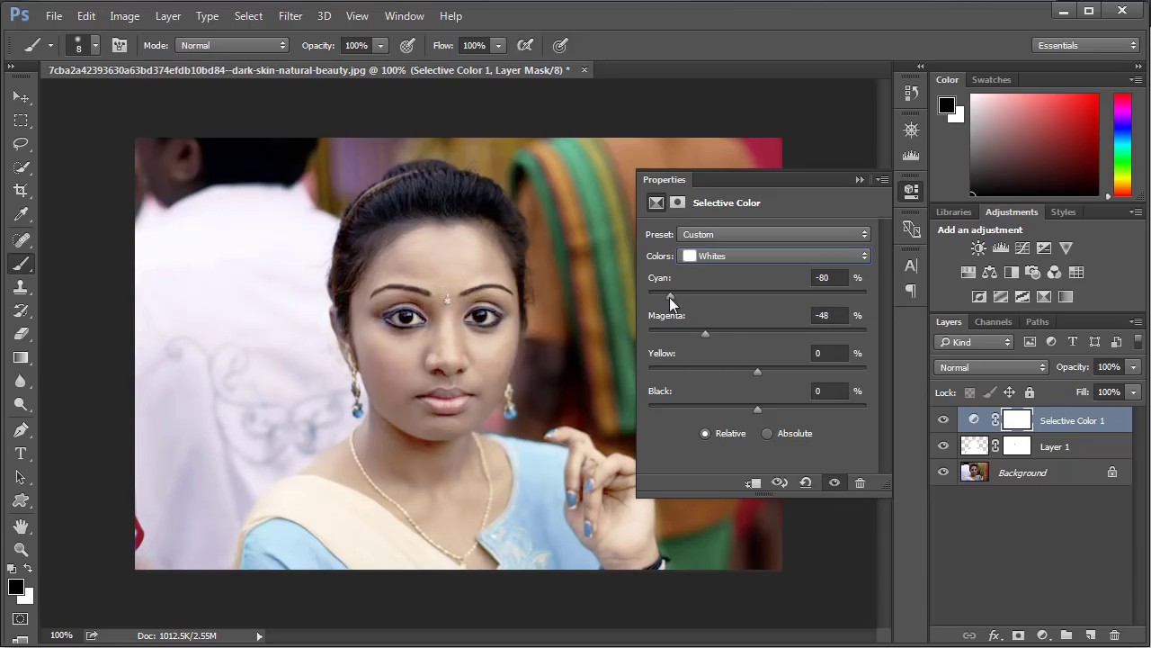
left_click_drag(670, 297, 706, 301)
mouse_move(757, 372)
left_mouse_down()
mouse_move(735, 369)
mouse_move(770, 375)
mouse_move(728, 375)
mouse_move(780, 379)
left_mouse_up()
mouse_move(703, 333)
left_mouse_down()
mouse_move(719, 333)
mouse_move(709, 334)
left_mouse_up()
left_click_drag(677, 297, 682, 296)
left_click(859, 180)
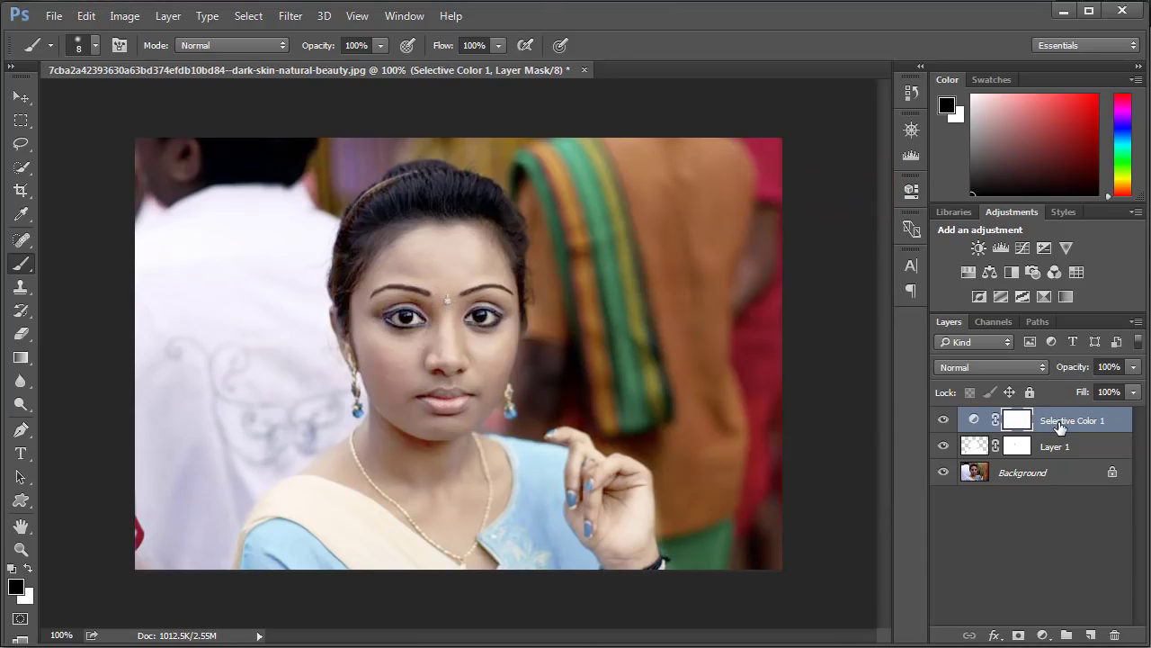
Step: Merge all layers into Background, duplicate it as Background copy, and hide the original
left_click(1060, 473, "shift")
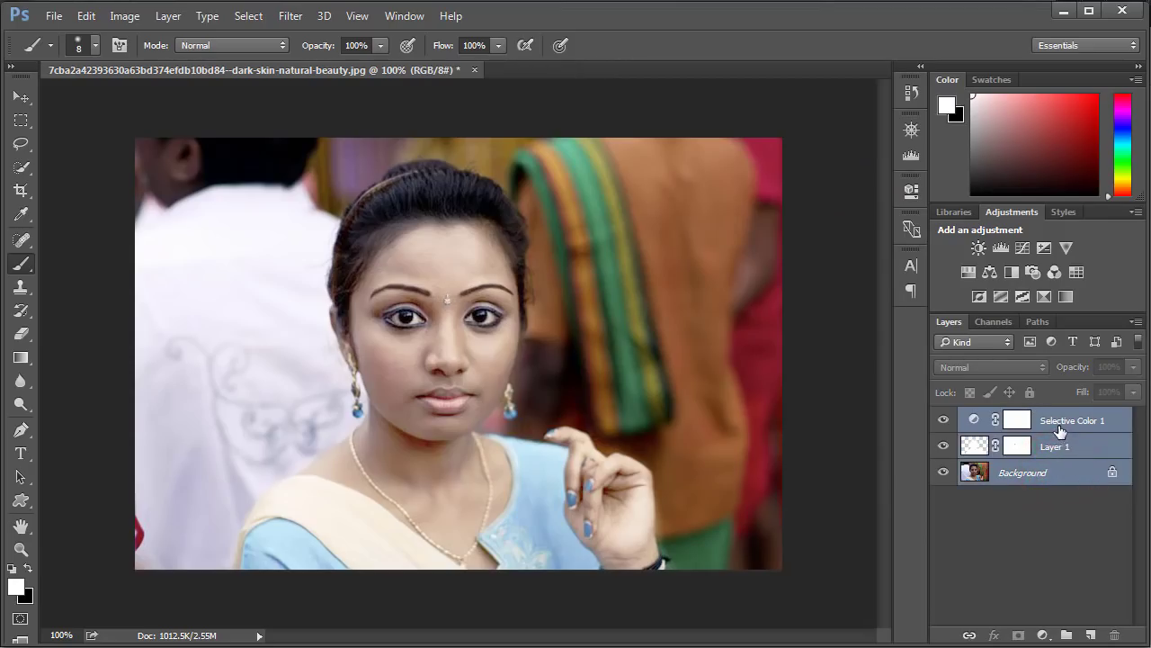
right_click(1060, 428)
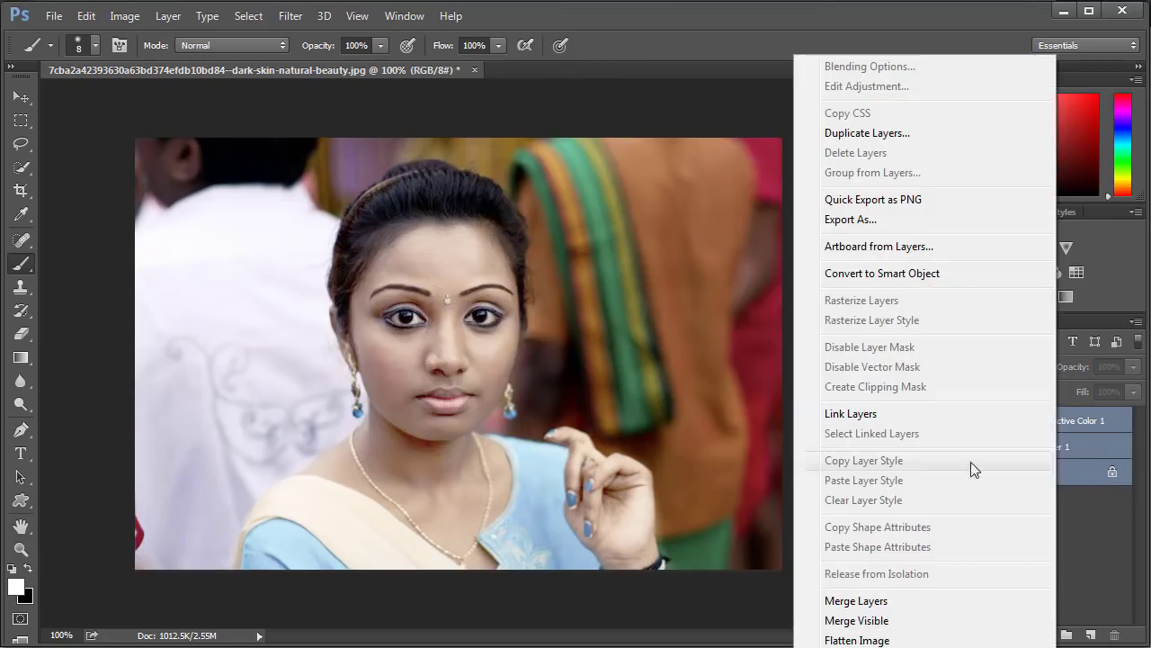
left_click(880, 602)
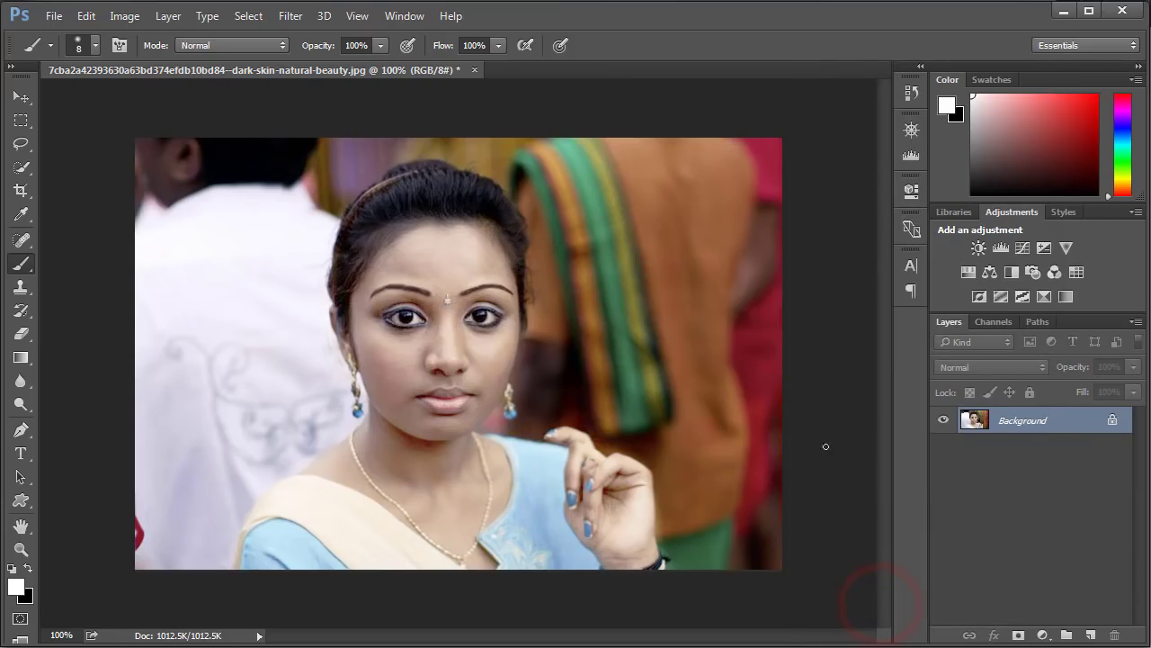
left_click_drag(1028, 420, 1087, 629)
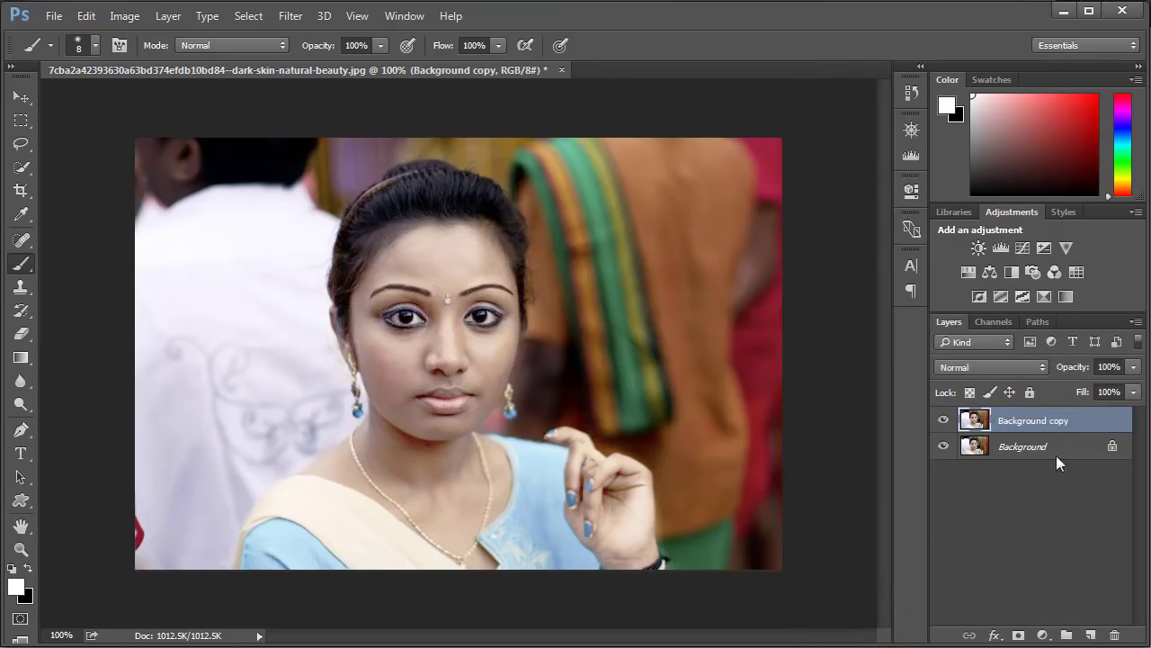
left_click(944, 447)
left_click(1023, 418)
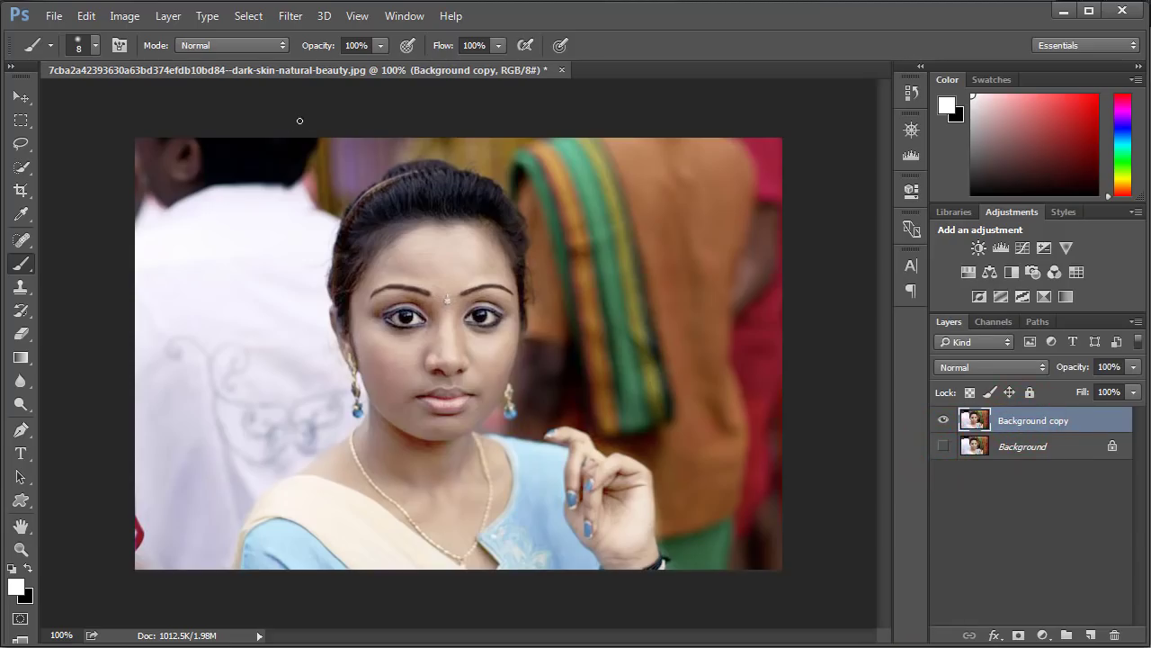
Step: Open the Camera Raw Filter on Background copy and set Temperature +17 and Tint +13
left_click(288, 17)
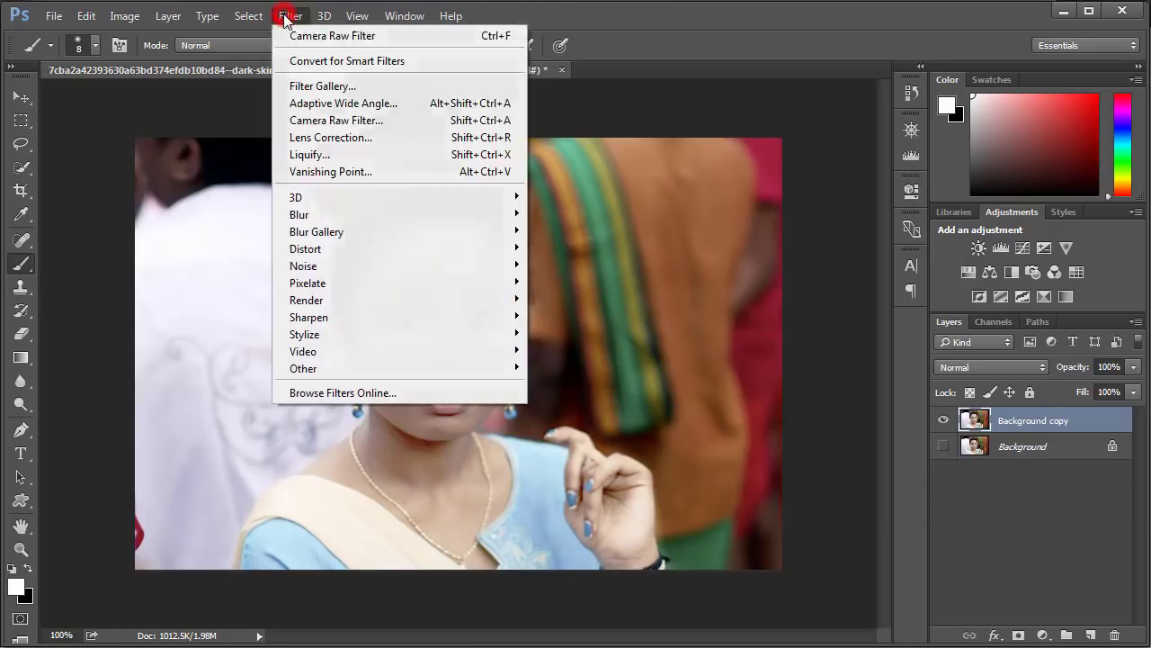
left_click(333, 121)
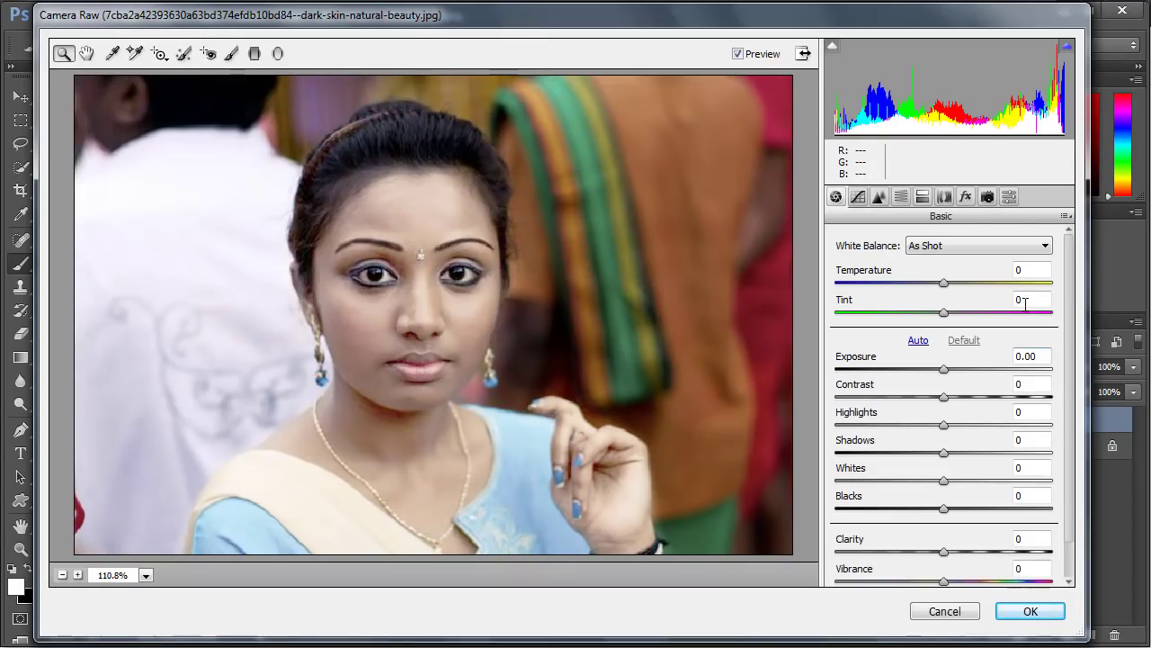
left_click_drag(944, 283, 965, 285)
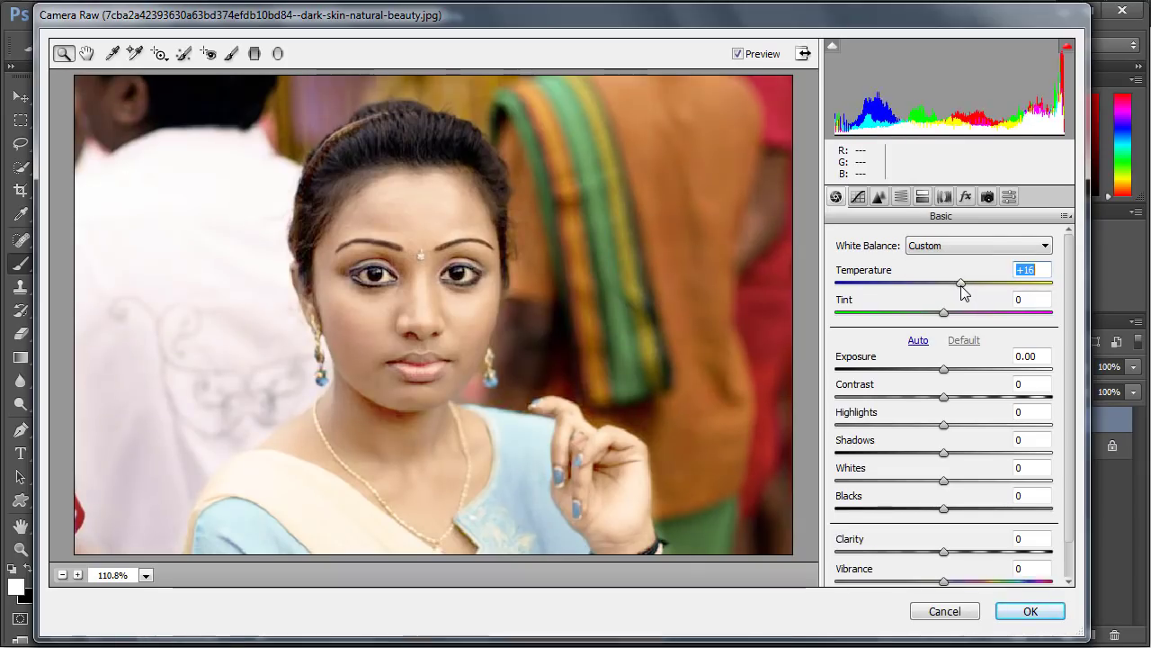
mouse_move(963, 285)
left_mouse_down()
mouse_move(949, 313)
mouse_move(958, 324)
left_mouse_up()
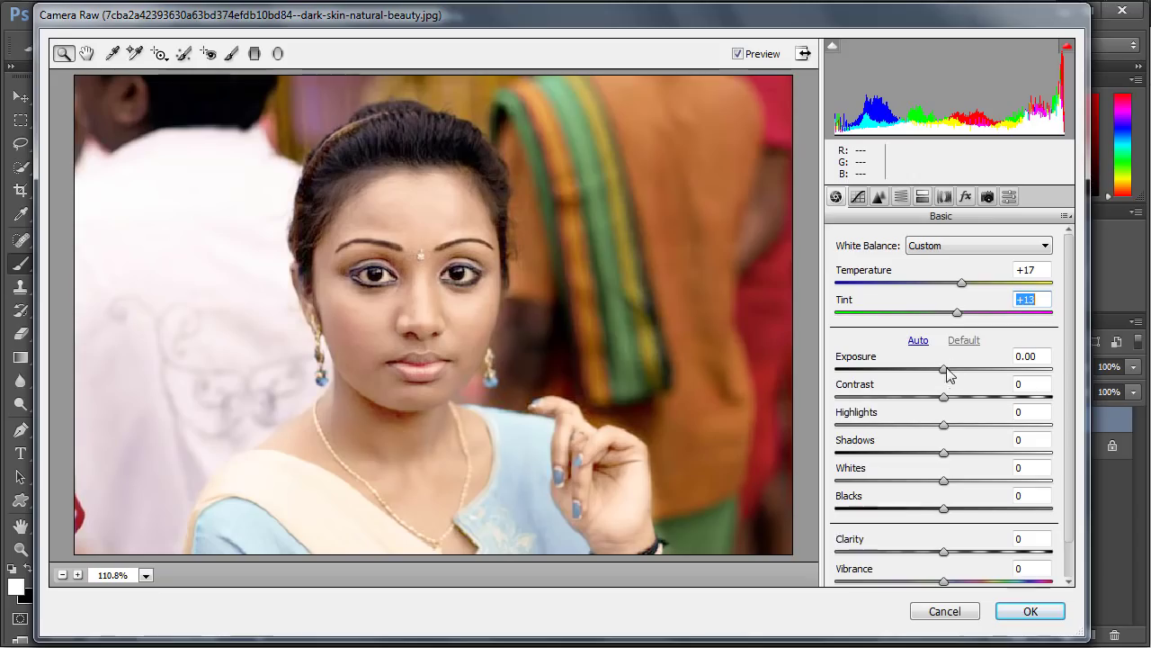
Step: Try brightening Whites, reset them to 0, and boost Vibrance to +50
scroll(926, 369, "down", 1)
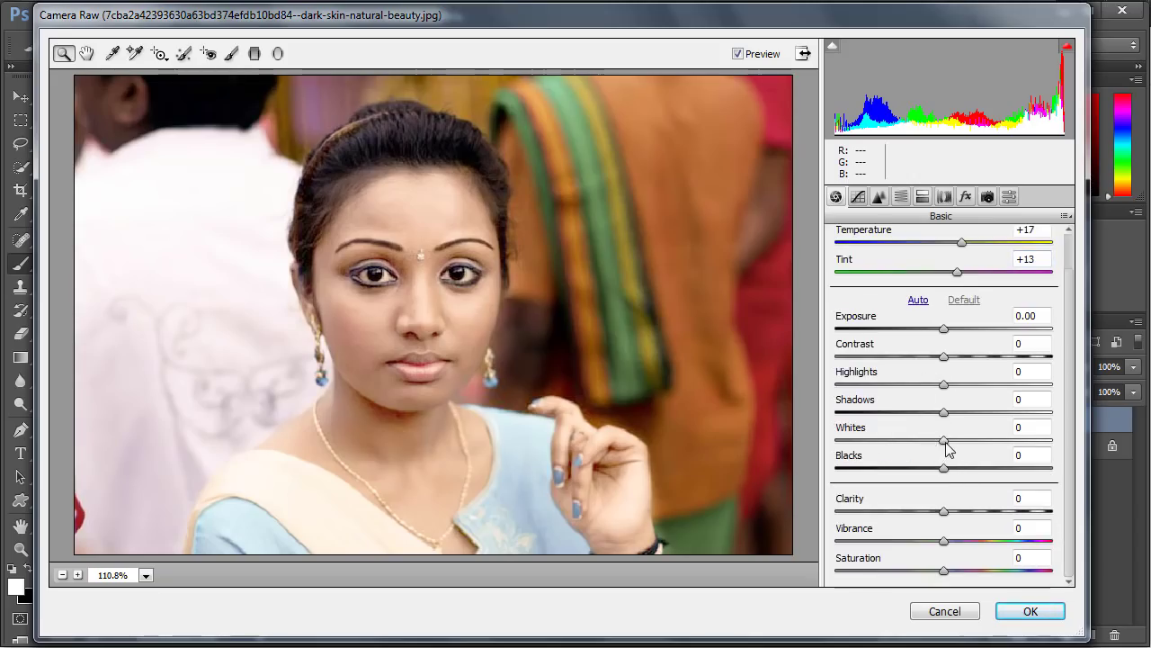
left_click_drag(943, 440, 959, 440)
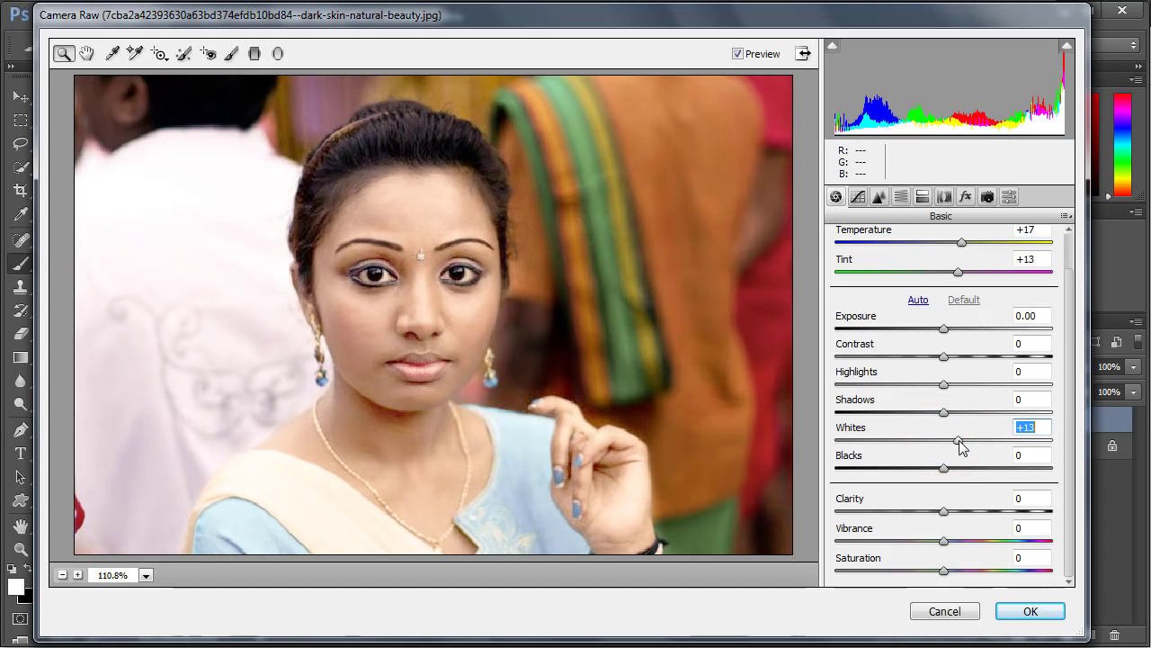
double_click(959, 440)
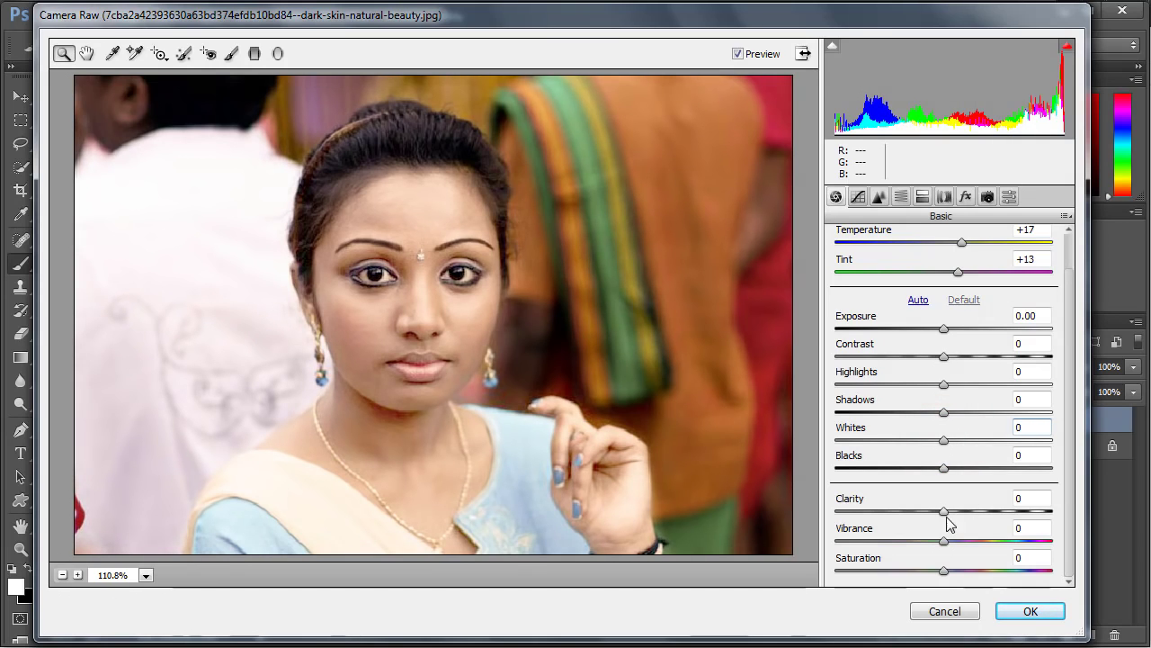
left_click_drag(943, 541, 998, 544)
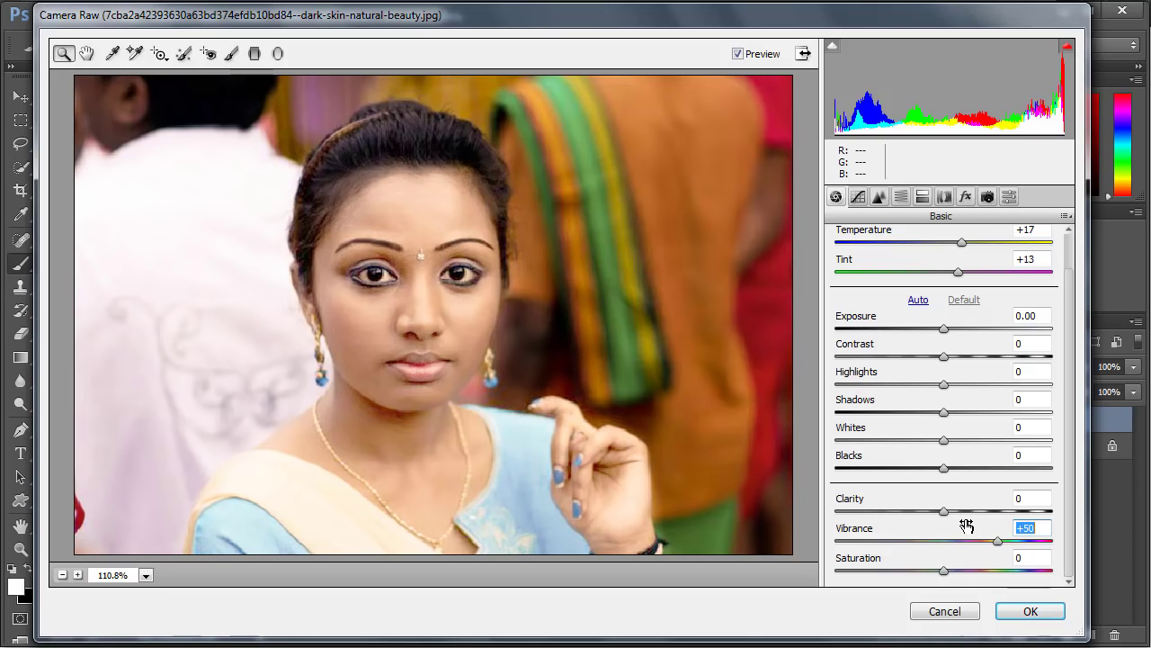
left_click(966, 526)
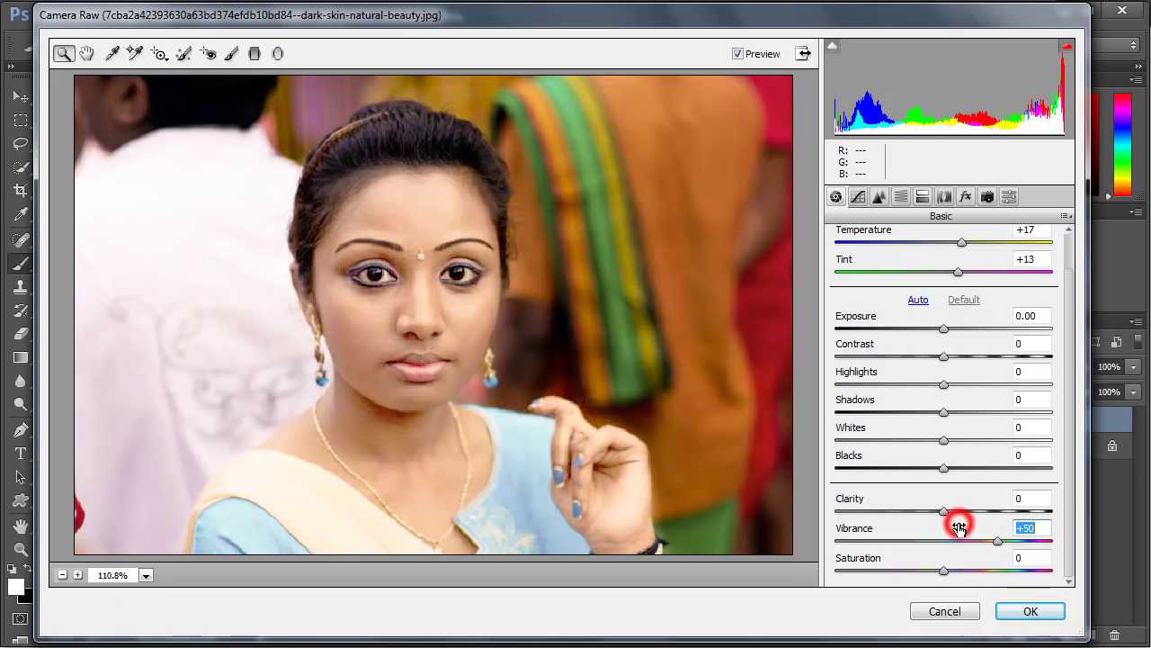
left_click(1069, 478)
left_click(1069, 500)
left_click_drag(1070, 500, 1073, 460)
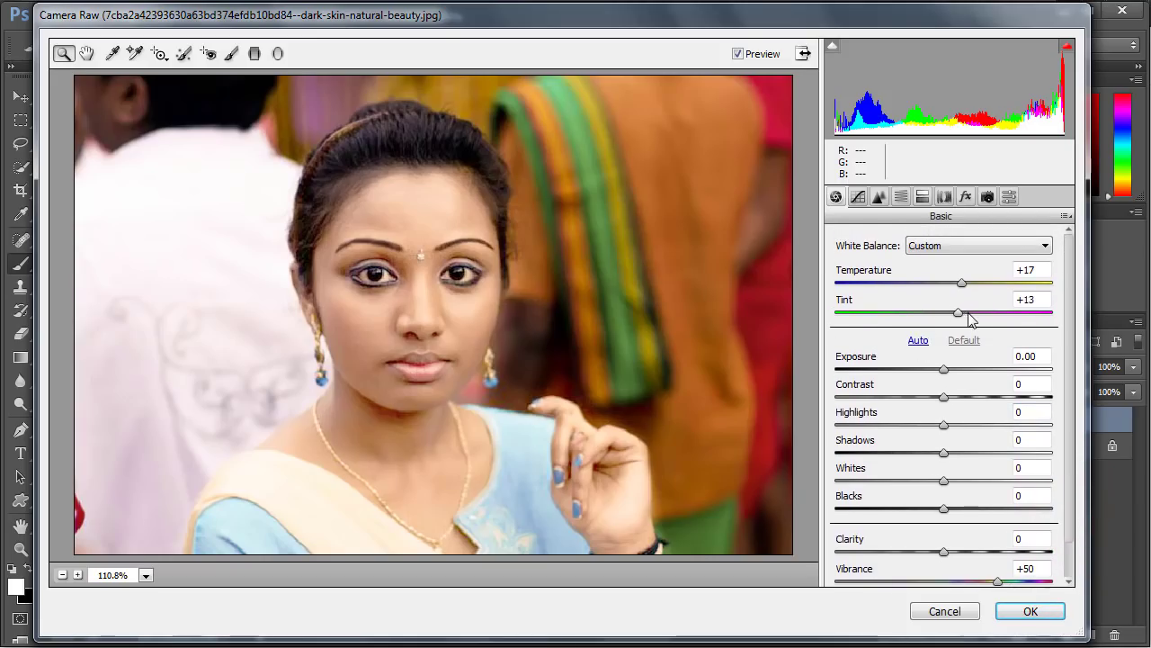
Step: In the Detail panel, set noise reduction Luminance to 50 and Luminance Contrast to 49
left_click(879, 196)
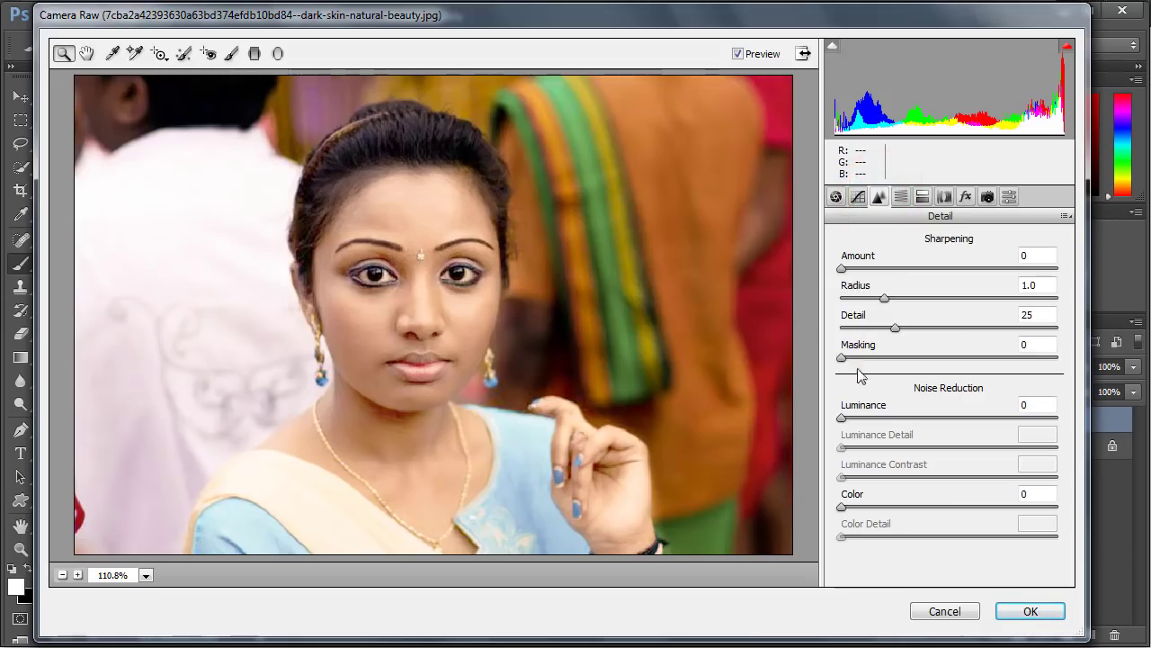
left_click_drag(846, 418, 952, 425)
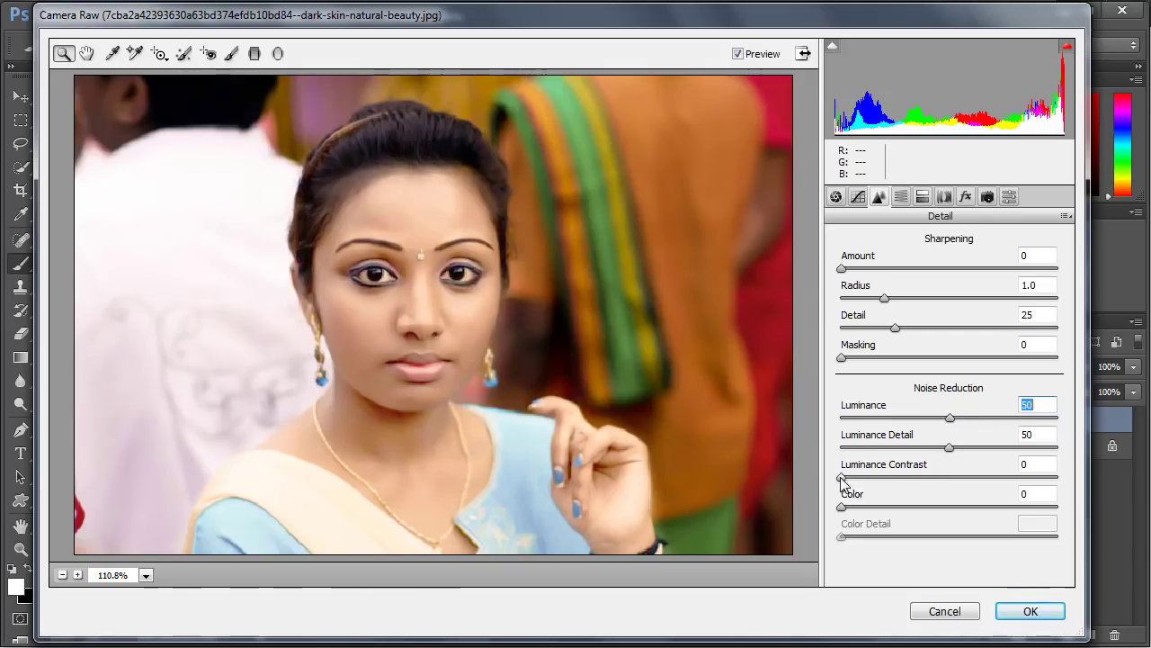
left_click_drag(840, 477, 946, 477)
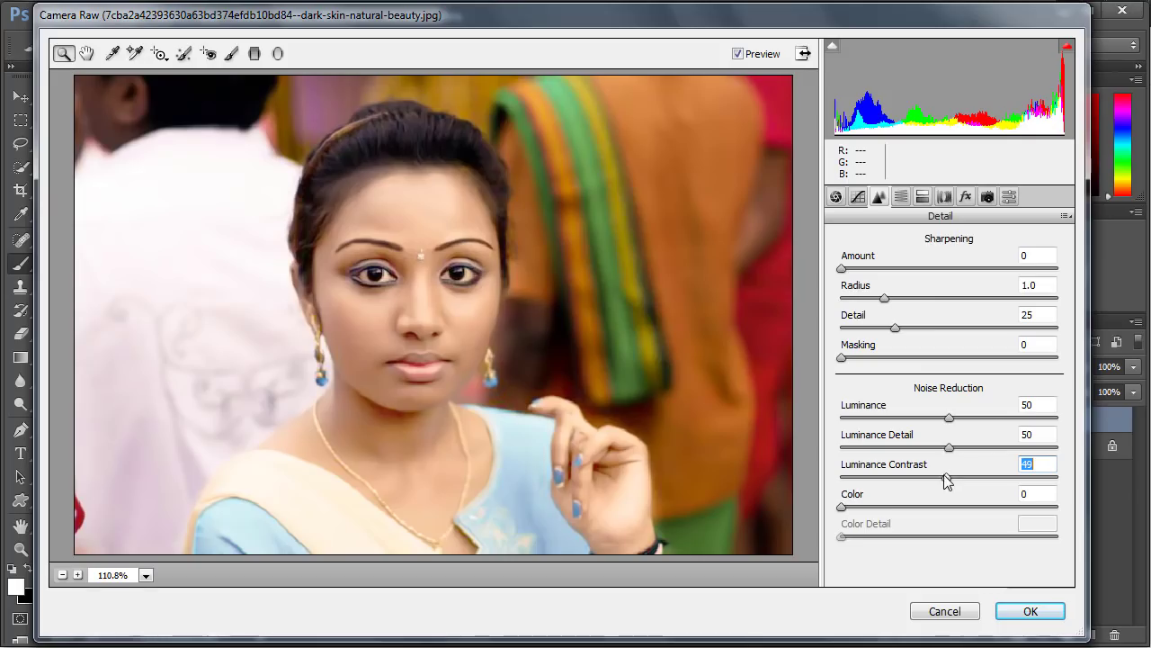
left_click(901, 196)
left_click(923, 196)
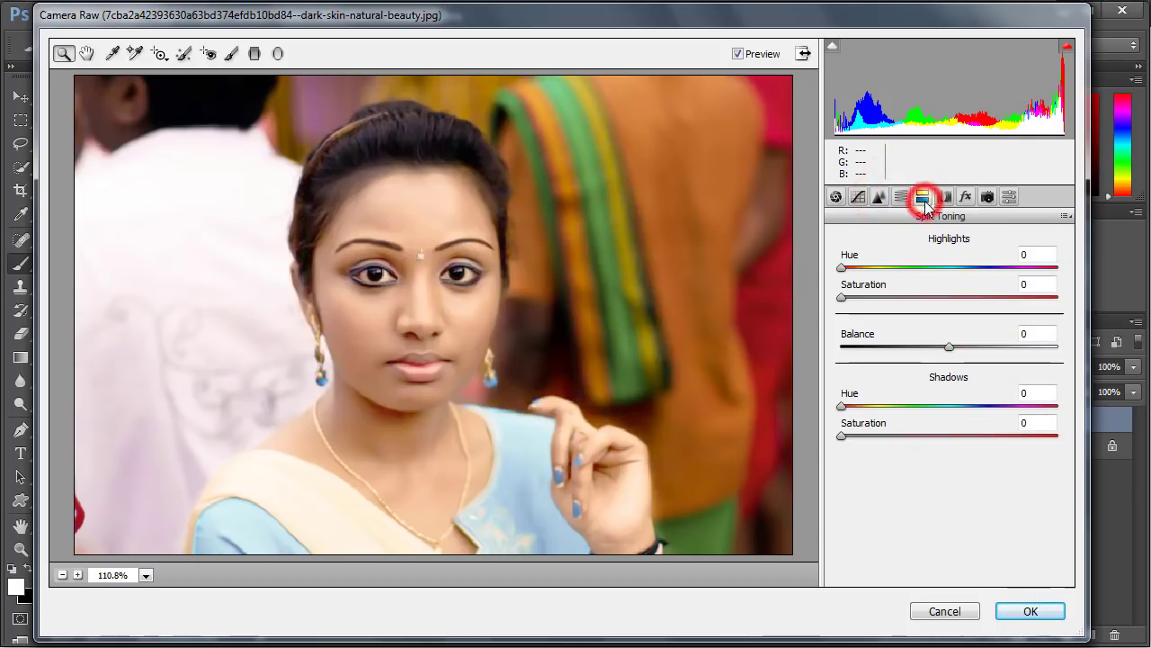
Step: Set the Split Toning Highlights Hue to 125
left_click(841, 268)
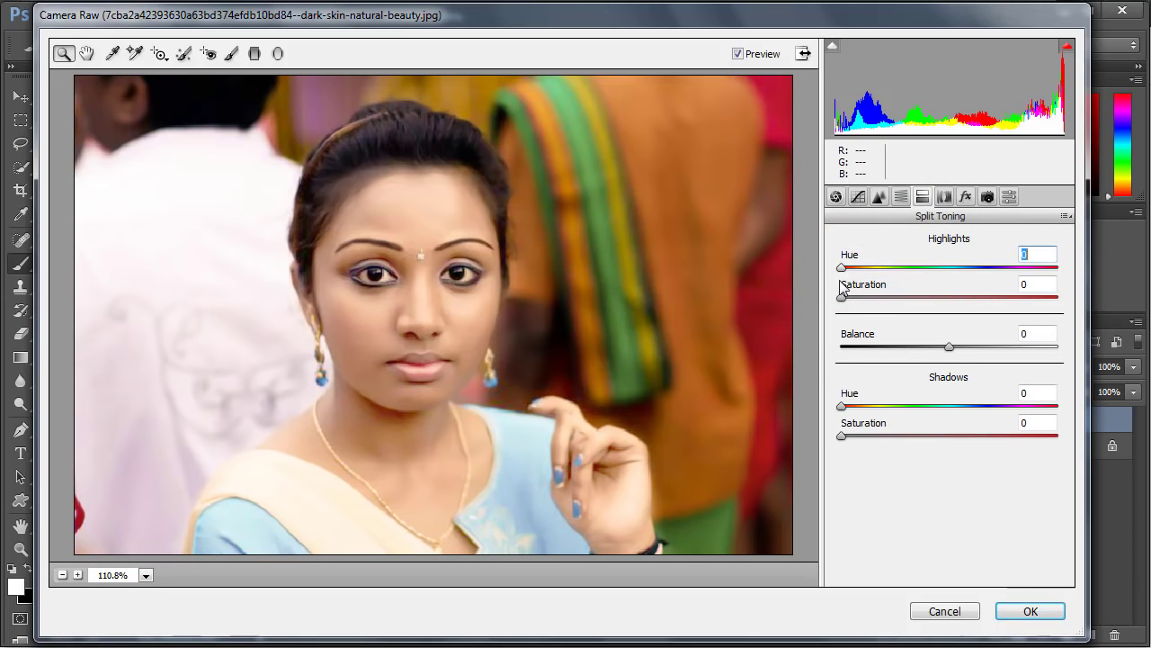
mouse_move(868, 275)
left_mouse_down()
mouse_move(995, 286)
mouse_move(897, 289)
mouse_move(914, 284)
left_mouse_up()
left_click(842, 298)
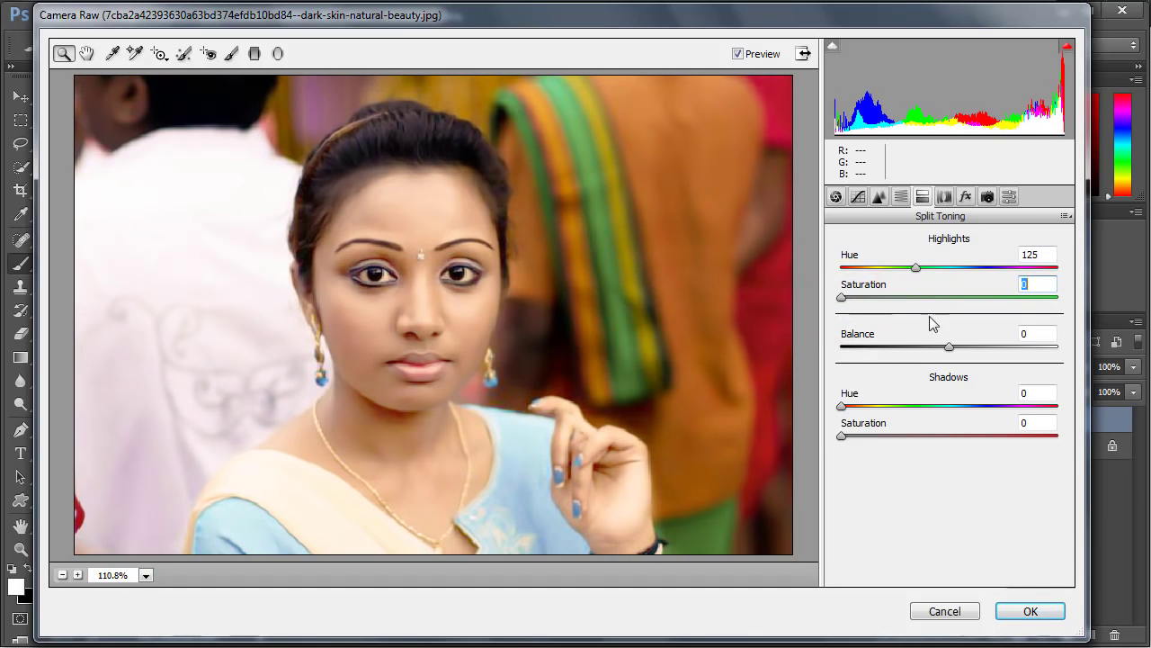
Step: Review the Lens Corrections, Effects, Camera Calibration and Presets panels, then apply the Camera Raw edits
left_click(945, 197)
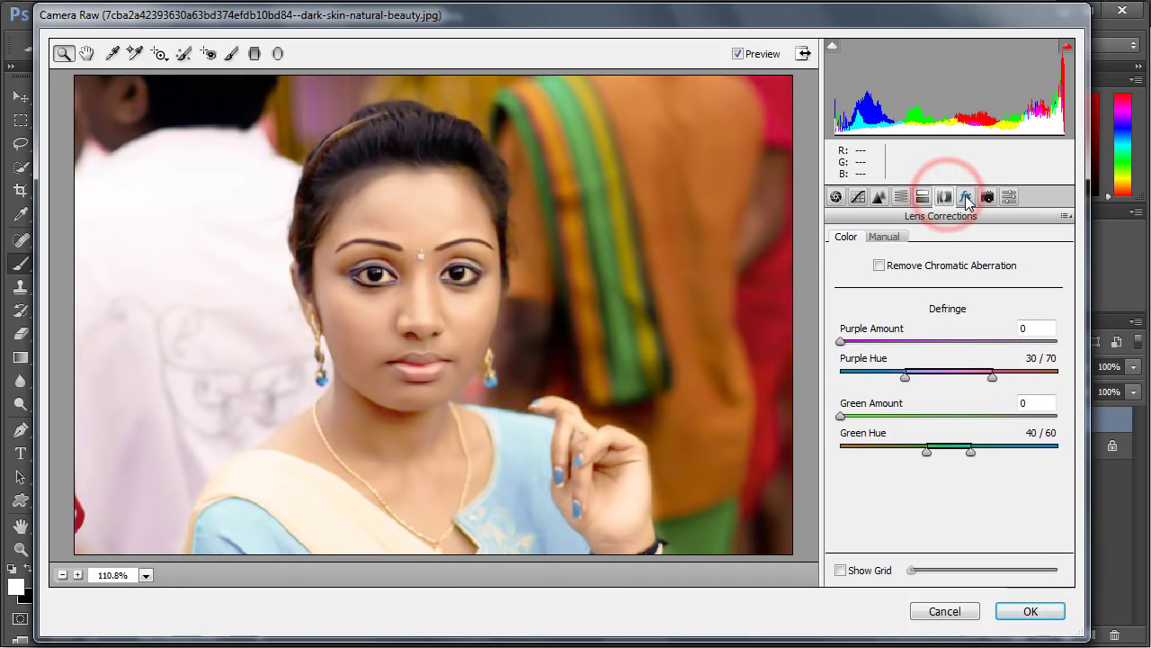
left_click(966, 196)
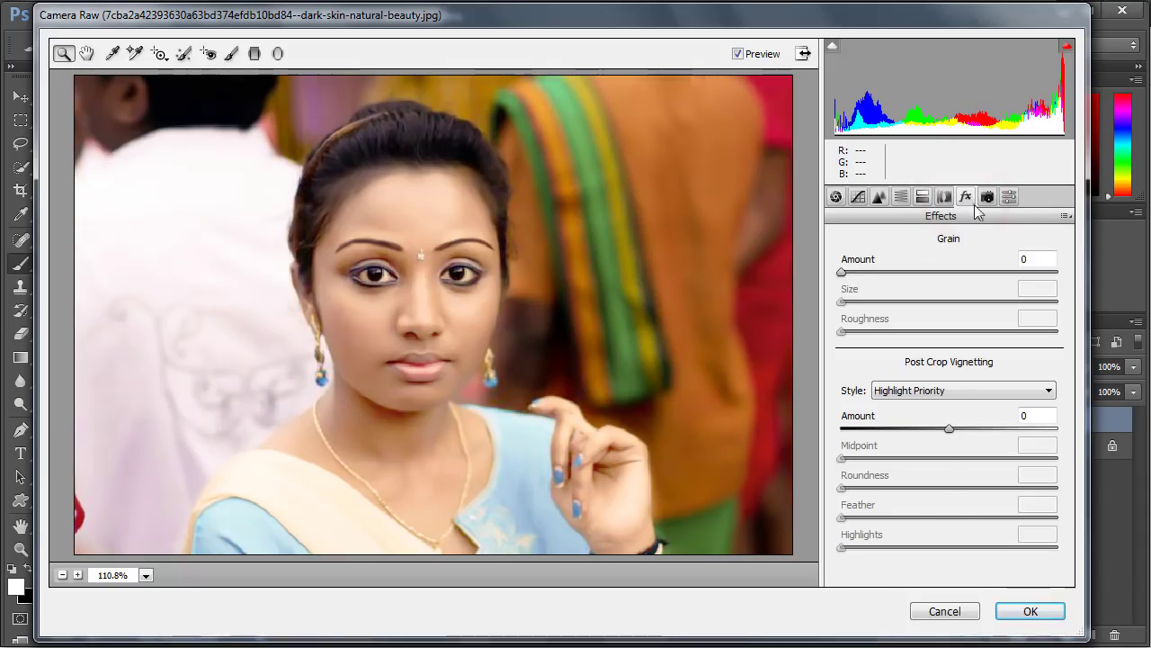
left_click(986, 197)
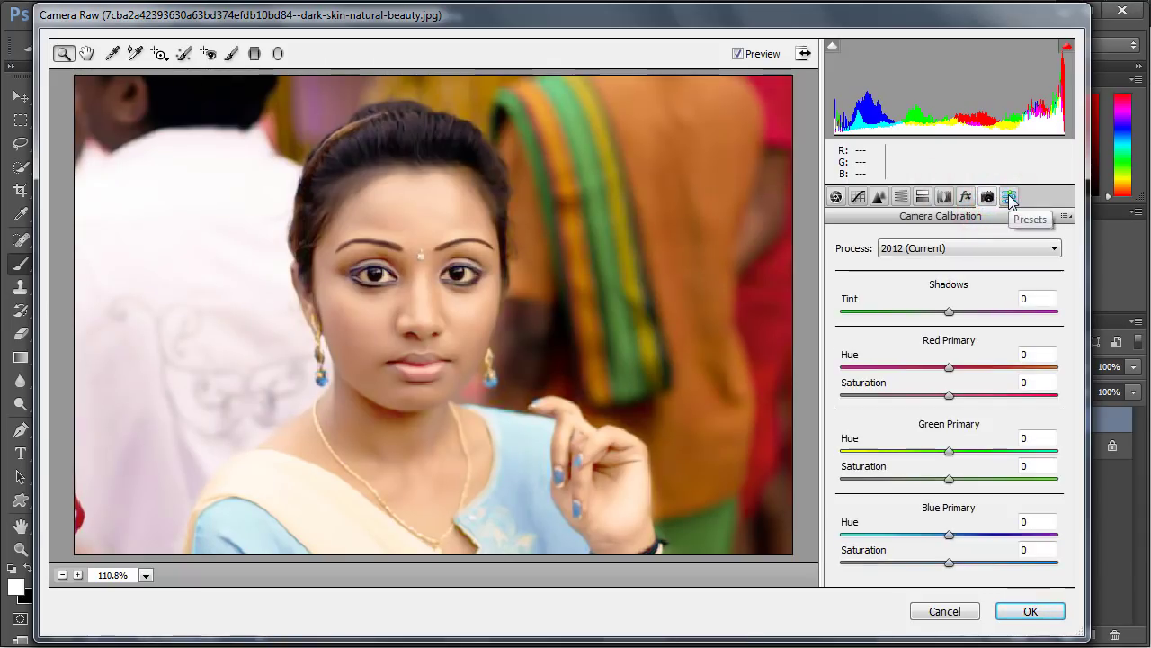
left_click(1009, 196)
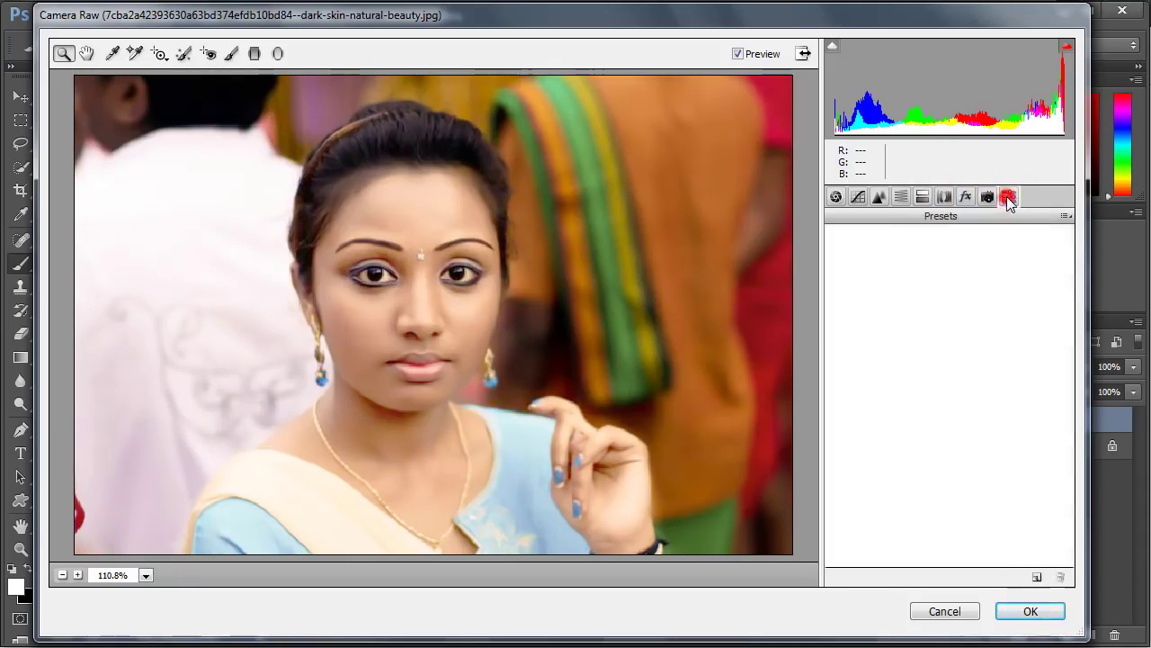
left_click(1032, 612)
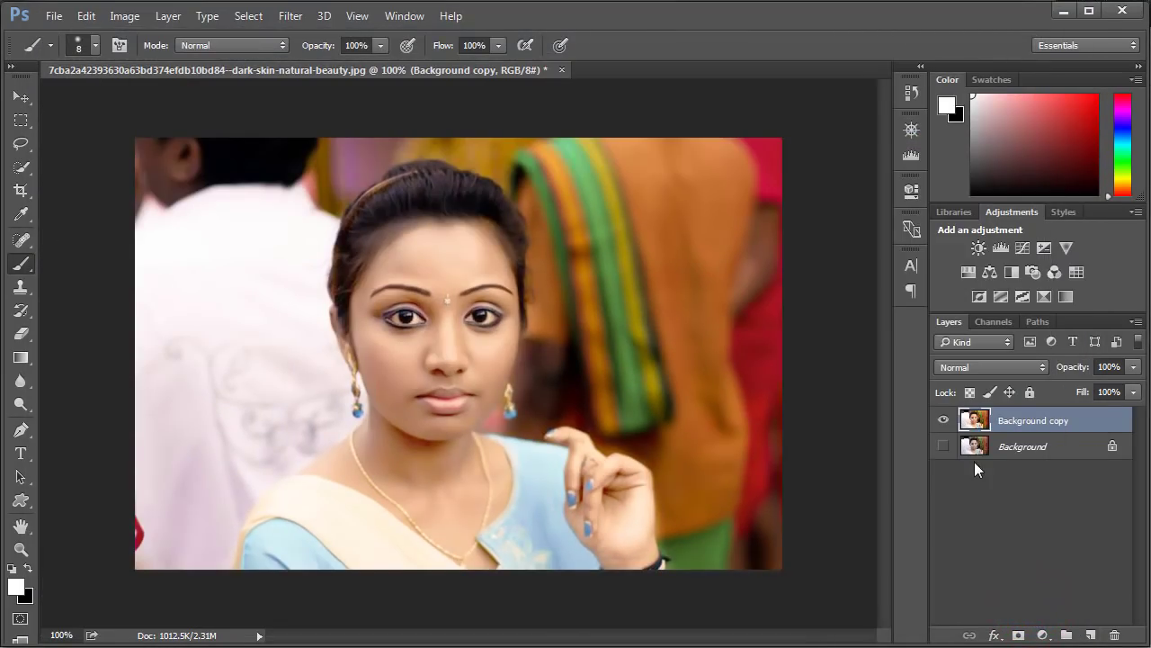
Step: Toggle Background copy's visibility three times to compare, then add a white layer mask to it
left_click(943, 421)
left_click(944, 421)
left_click(943, 421)
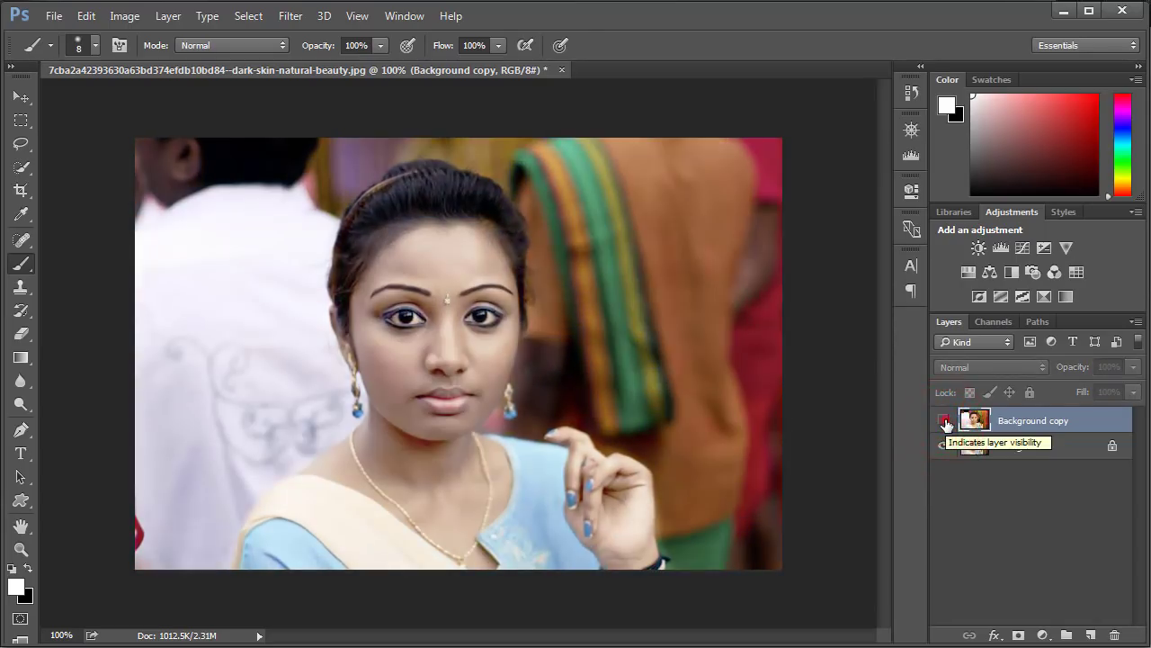
left_click(944, 421)
left_click(944, 421)
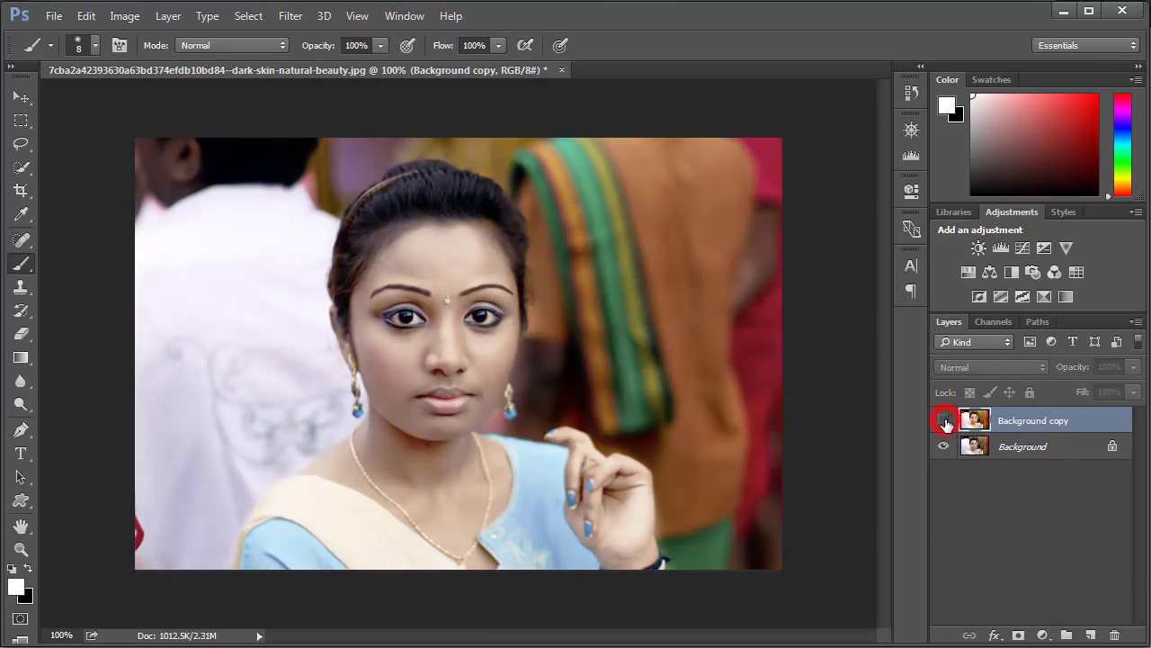
left_click(944, 421)
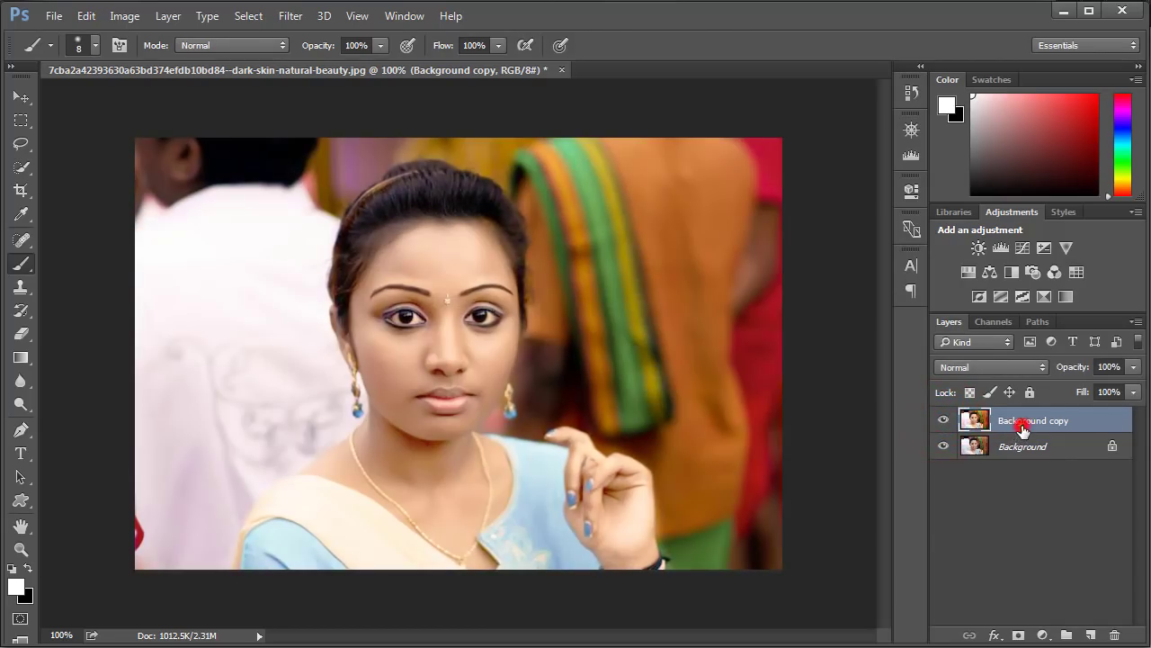
left_click(1019, 635)
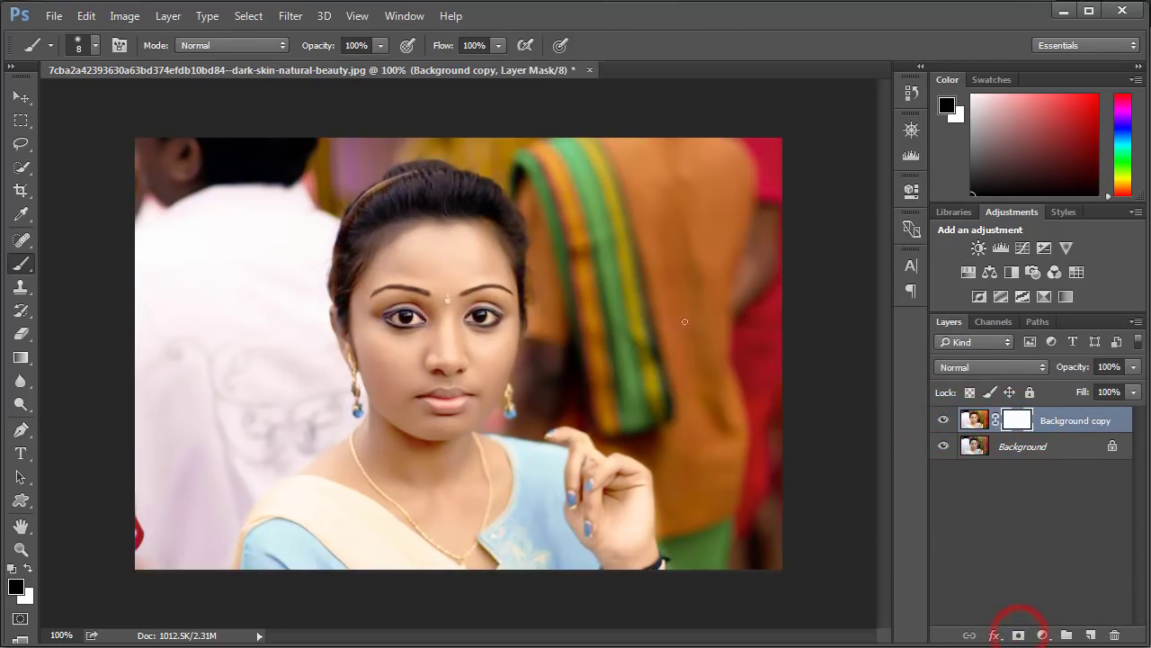
Step: At 300% zoom, paint black on the mask over the left and right eyes, then return to 100%
left_click(911, 131)
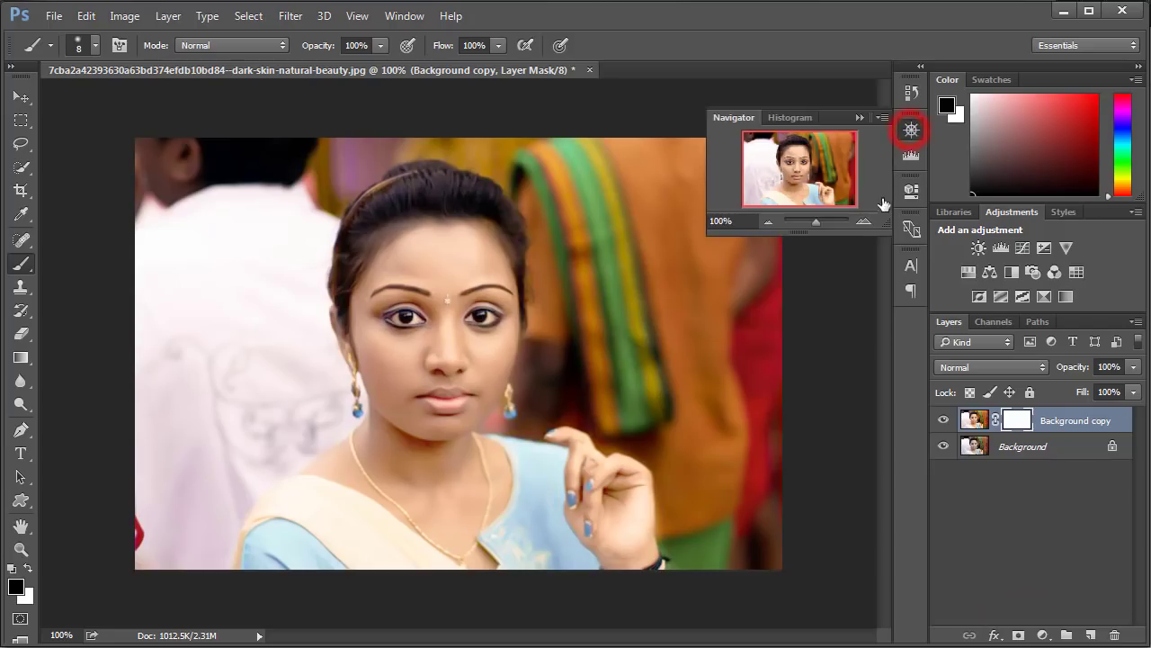
left_click(863, 220)
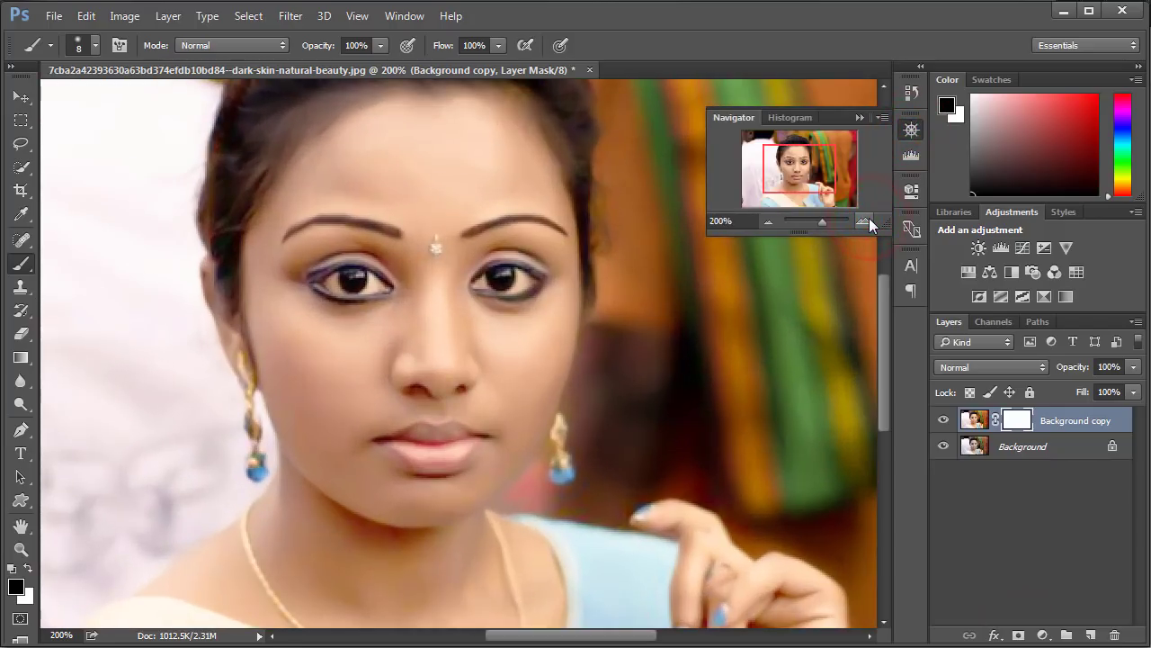
left_click(863, 221)
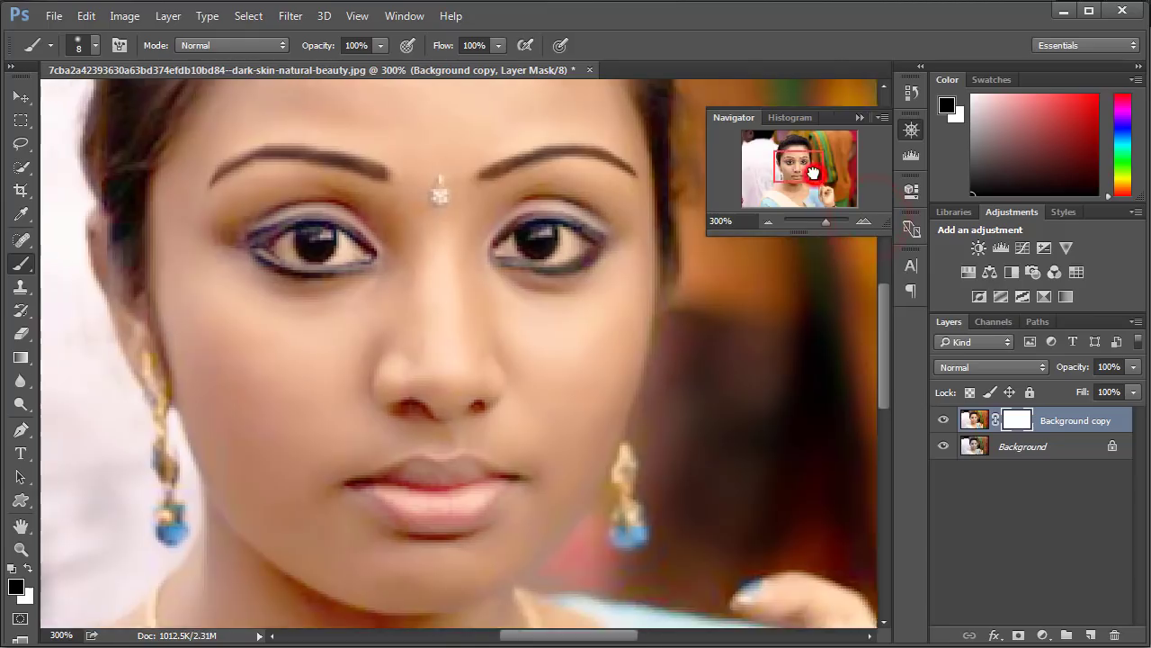
left_click_drag(810, 174, 812, 169)
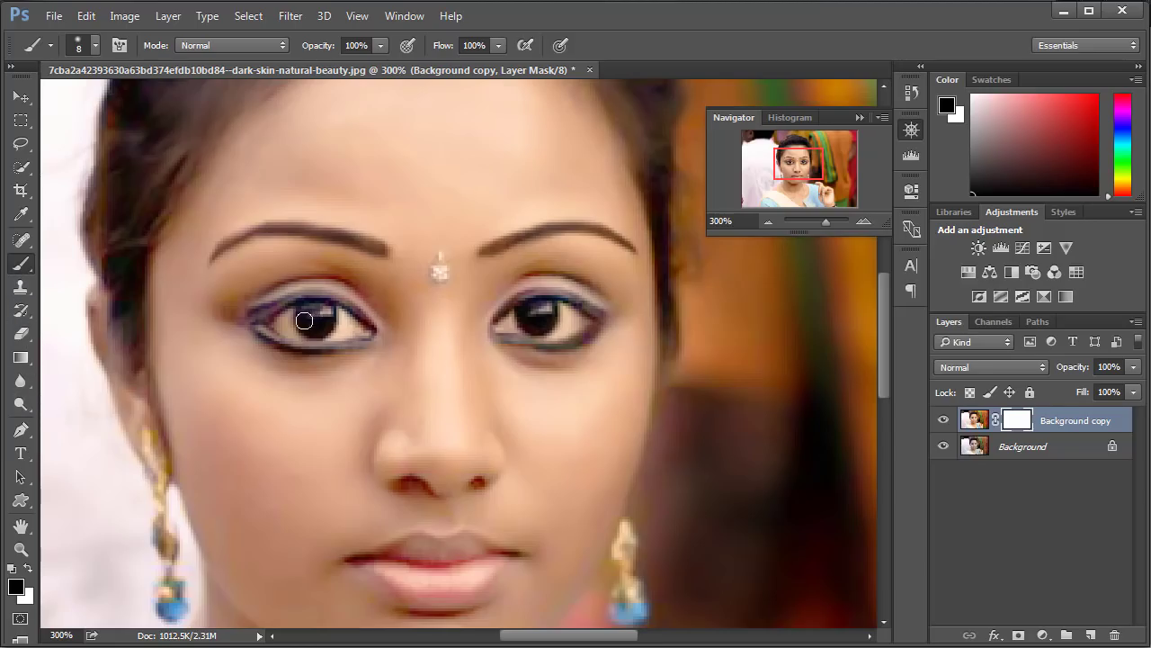
left_click_drag(284, 319, 314, 331)
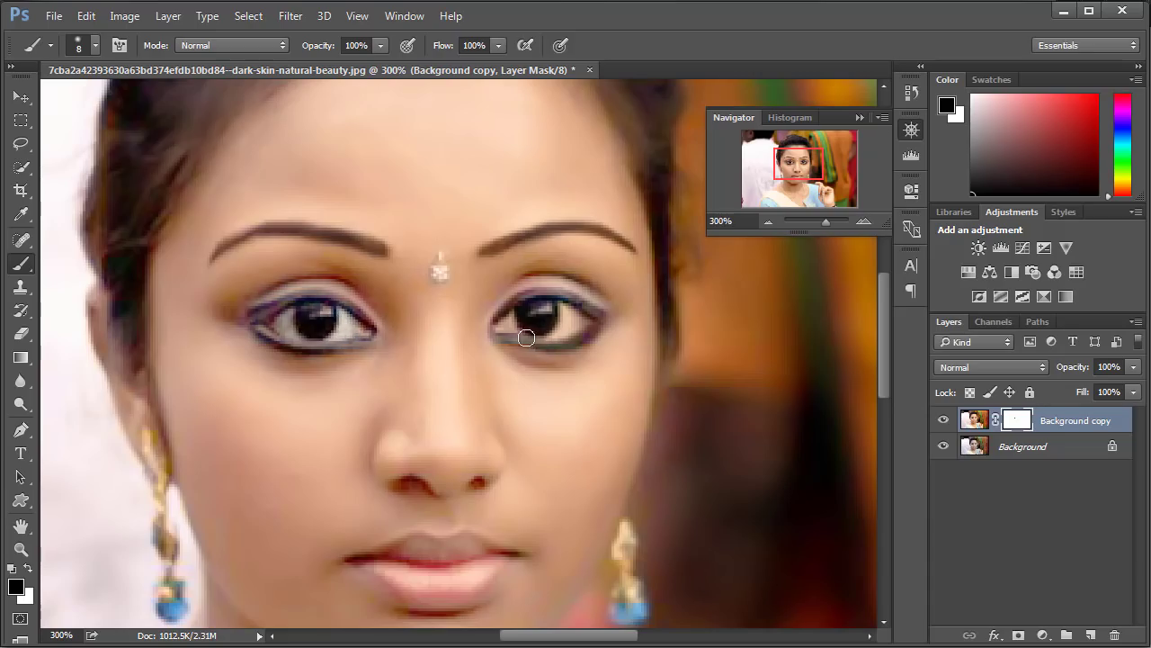
left_click_drag(520, 316, 519, 324)
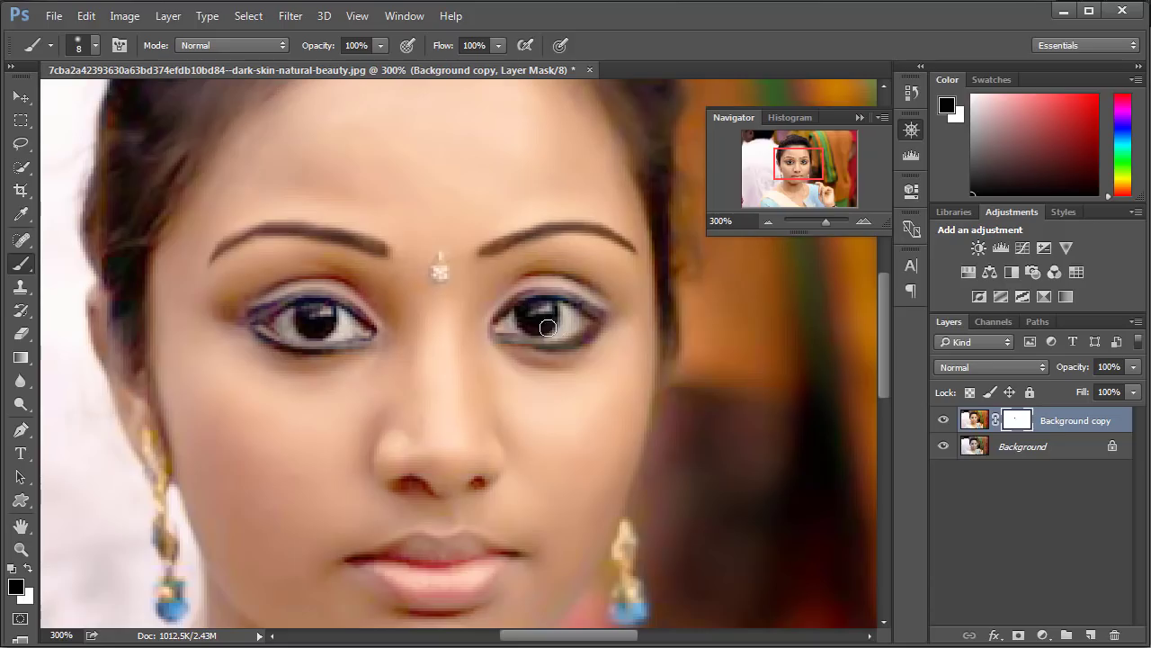
left_click_drag(506, 323, 522, 322)
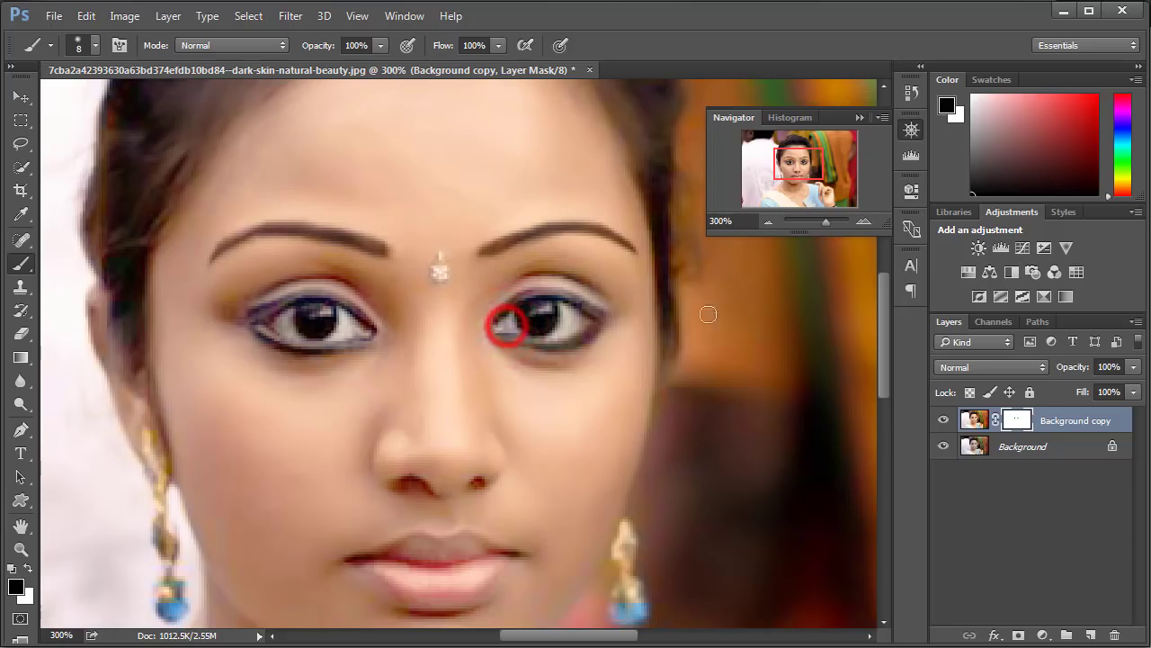
left_click_drag(508, 326, 506, 319)
left_click(774, 222)
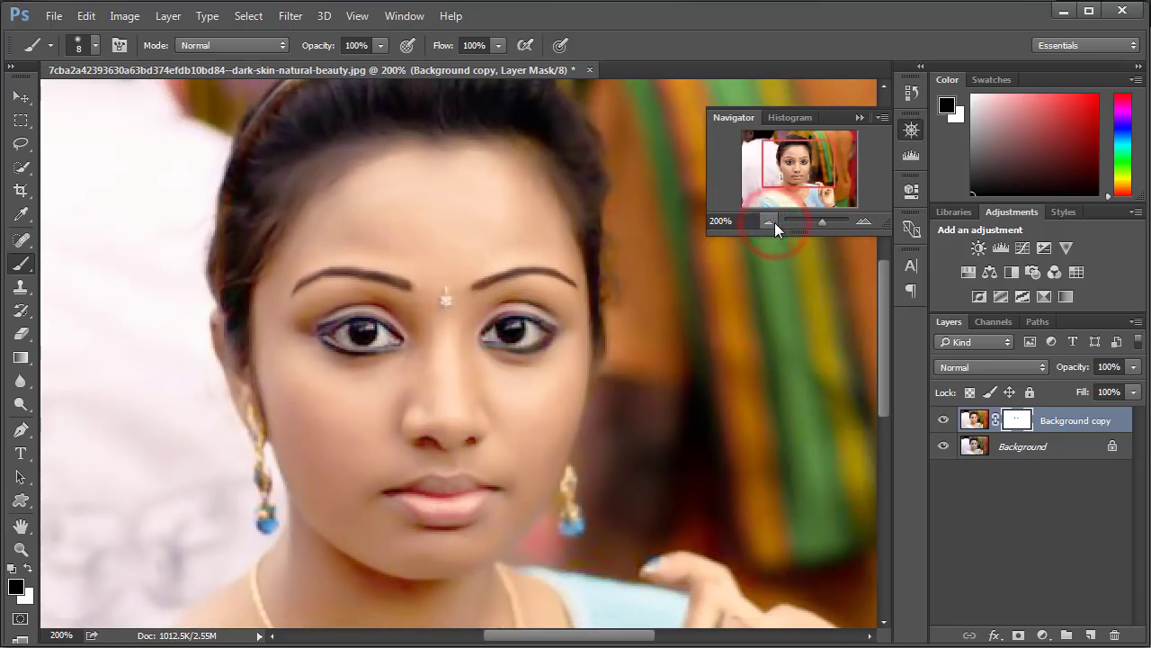
left_click(774, 222)
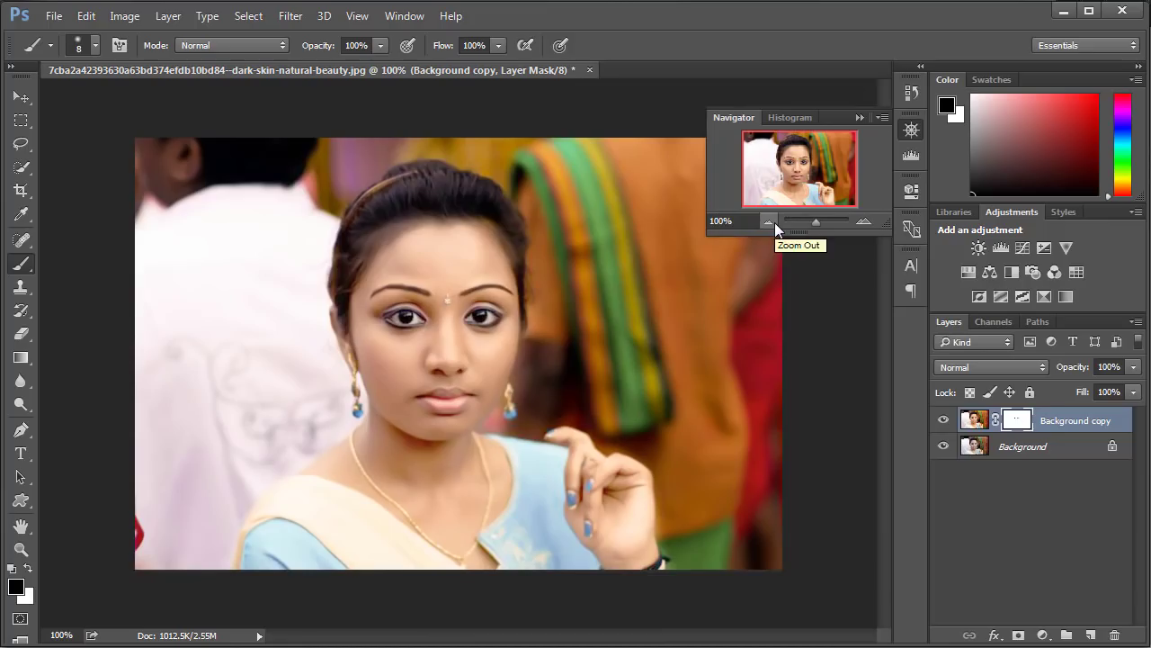
Step: Zoom to 200% and choose the Dodge Tool at 10% exposure with Midtones range
left_click(855, 116)
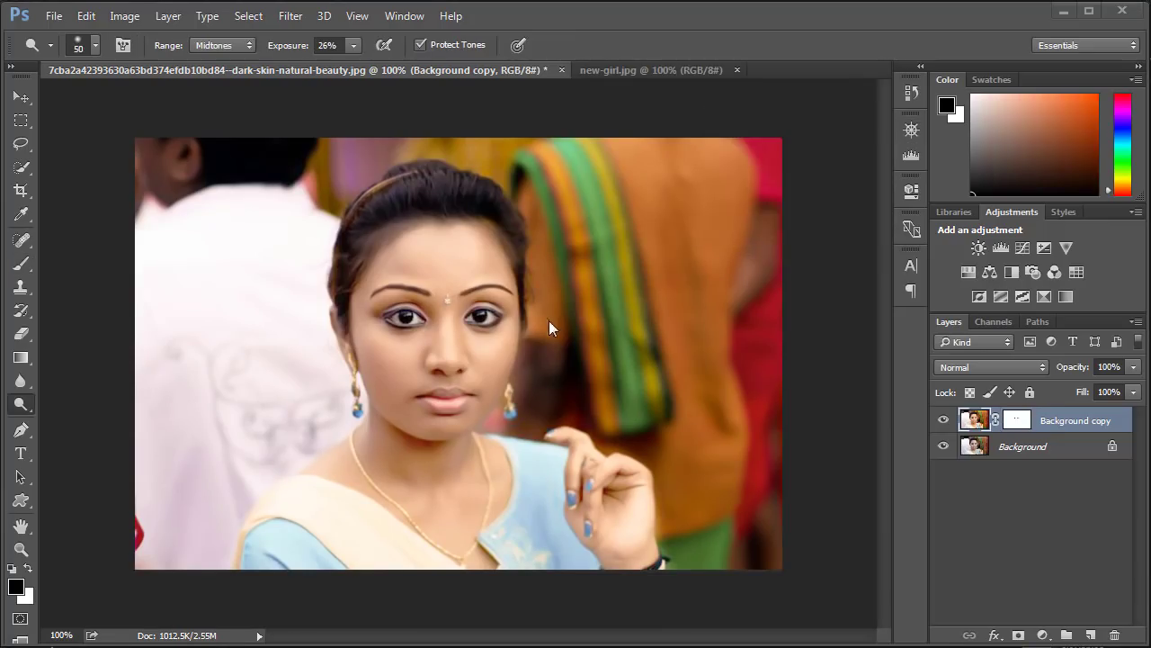
left_click(911, 130)
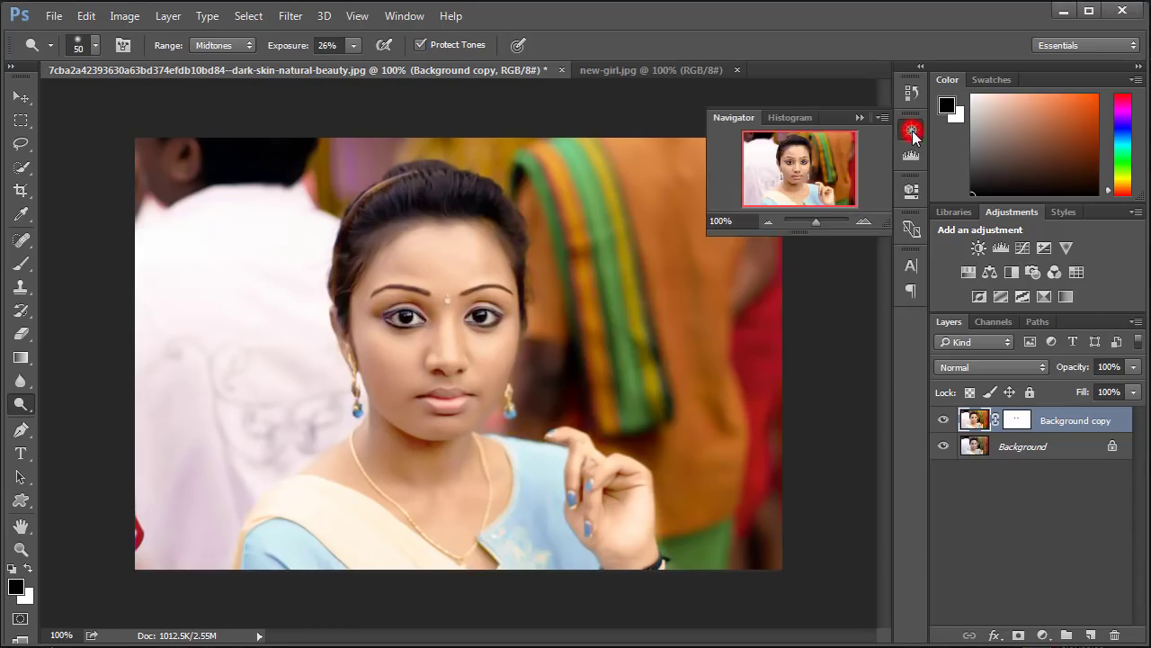
left_click(863, 222)
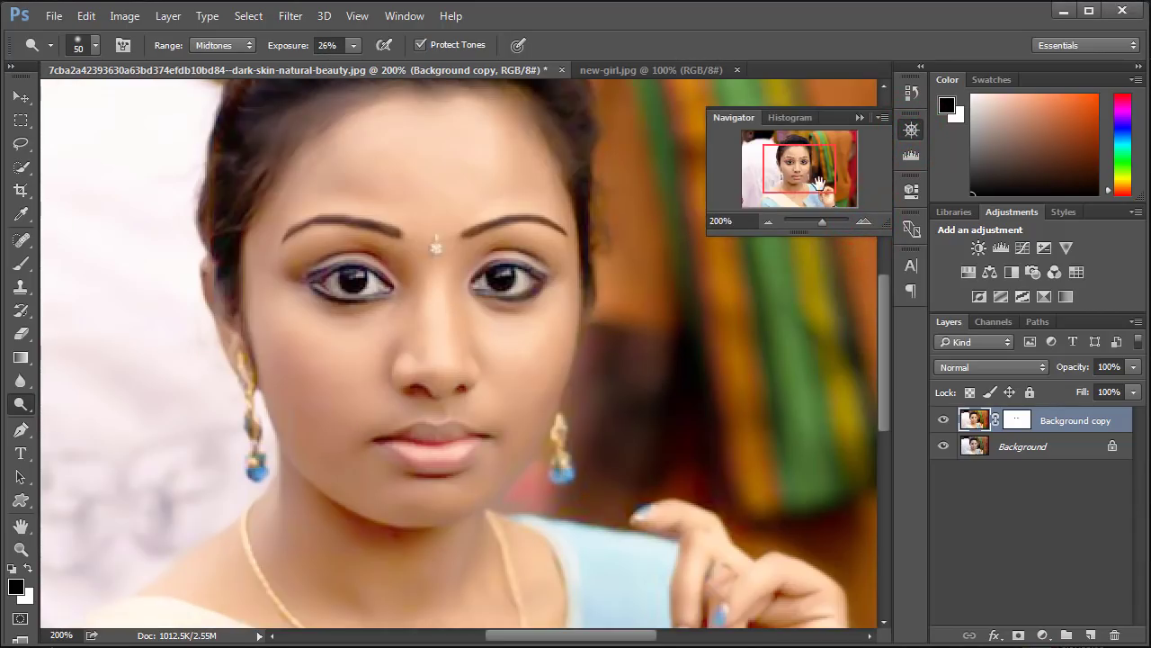
left_click_drag(819, 184, 815, 173)
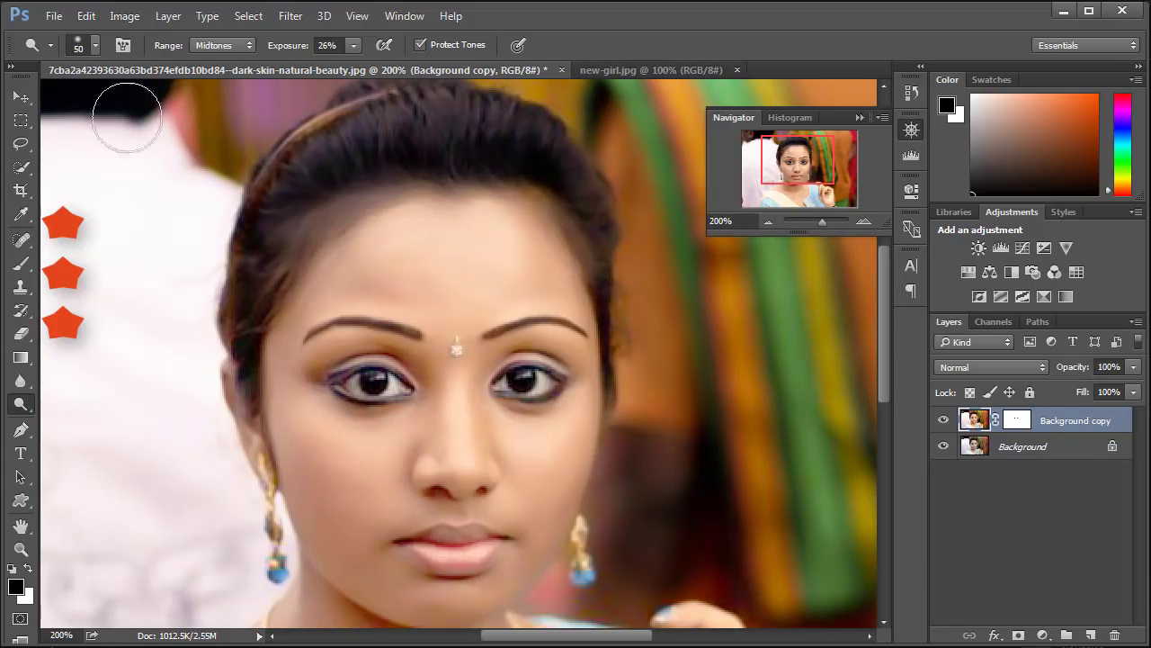
left_click(20, 264)
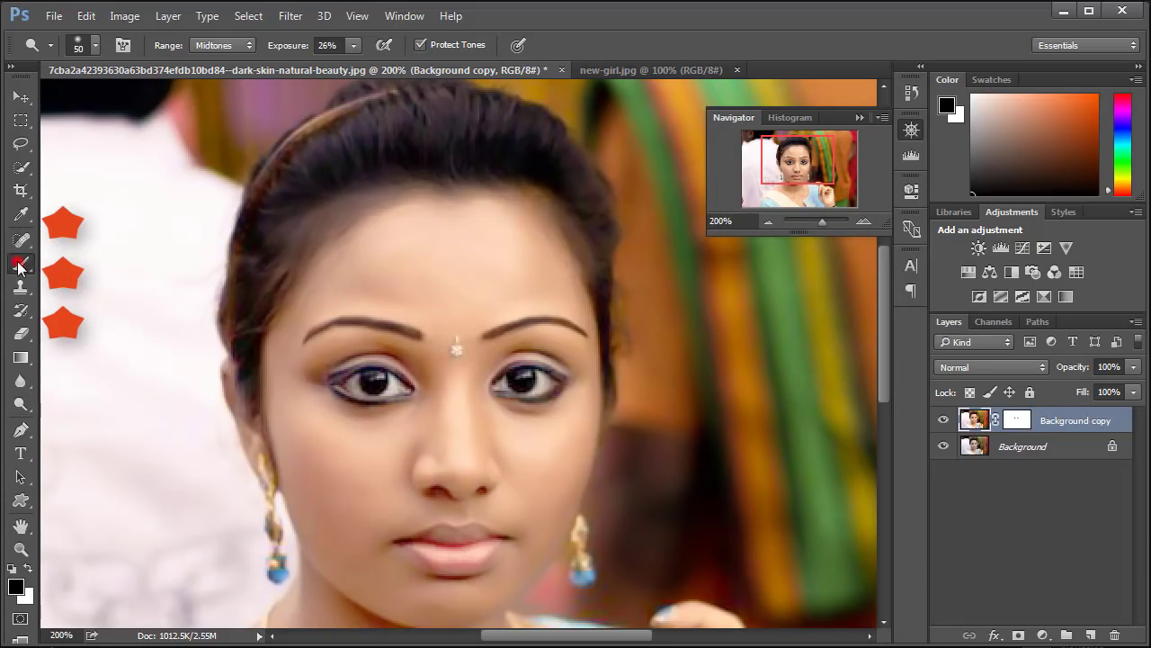
left_click(20, 404)
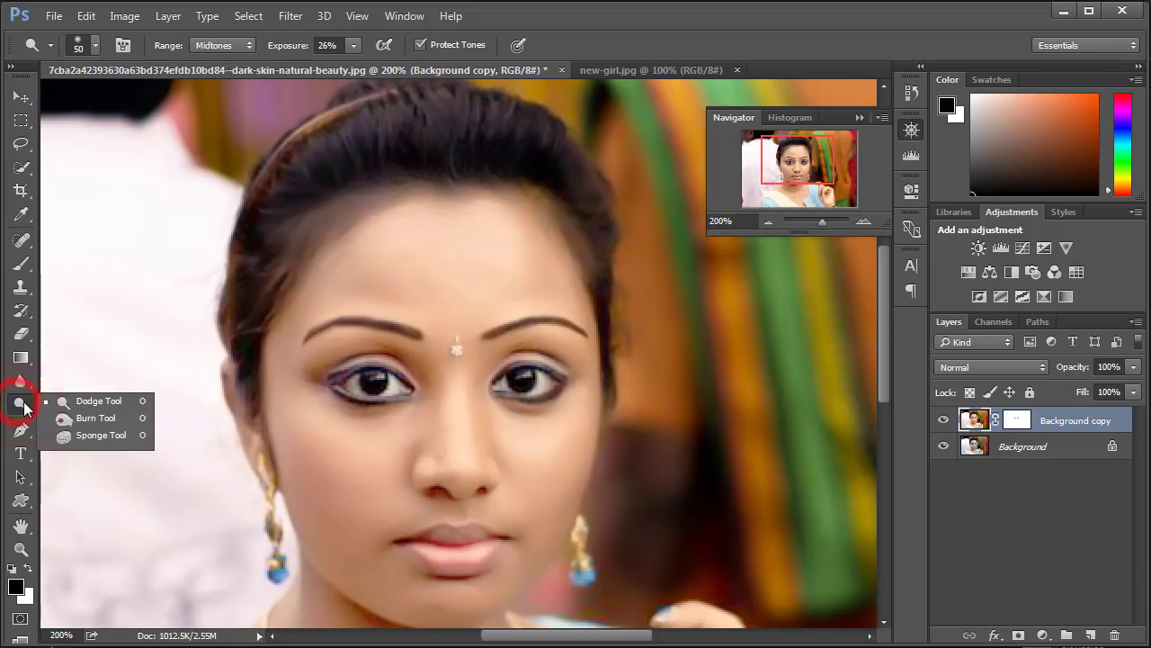
left_click(90, 399)
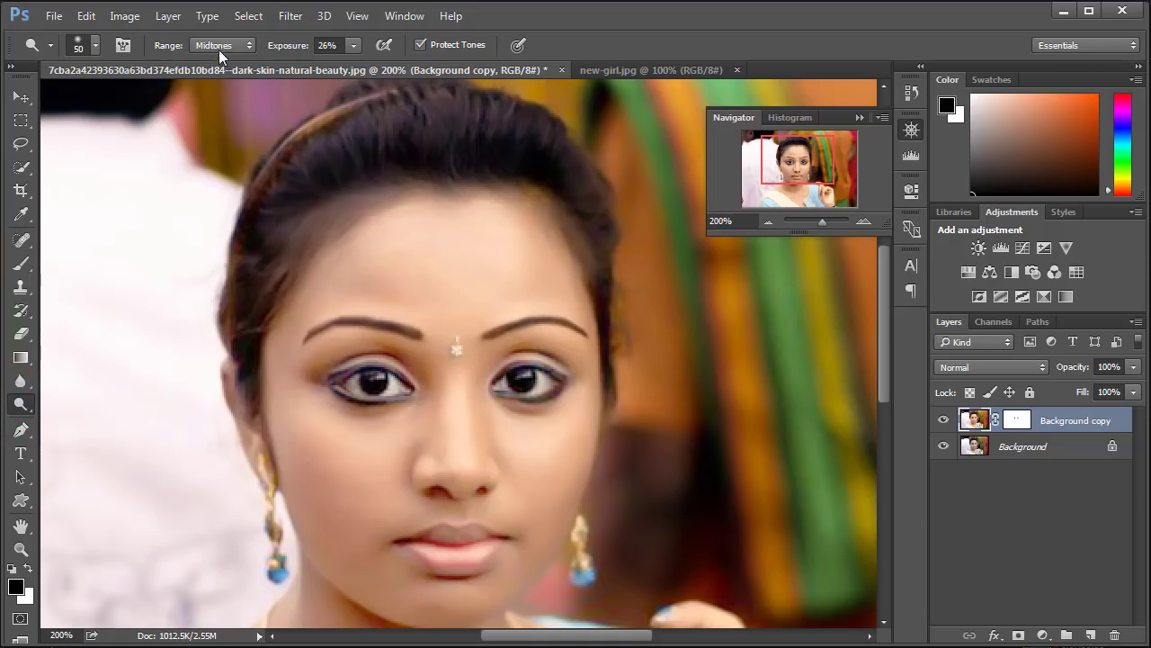
left_click(355, 44)
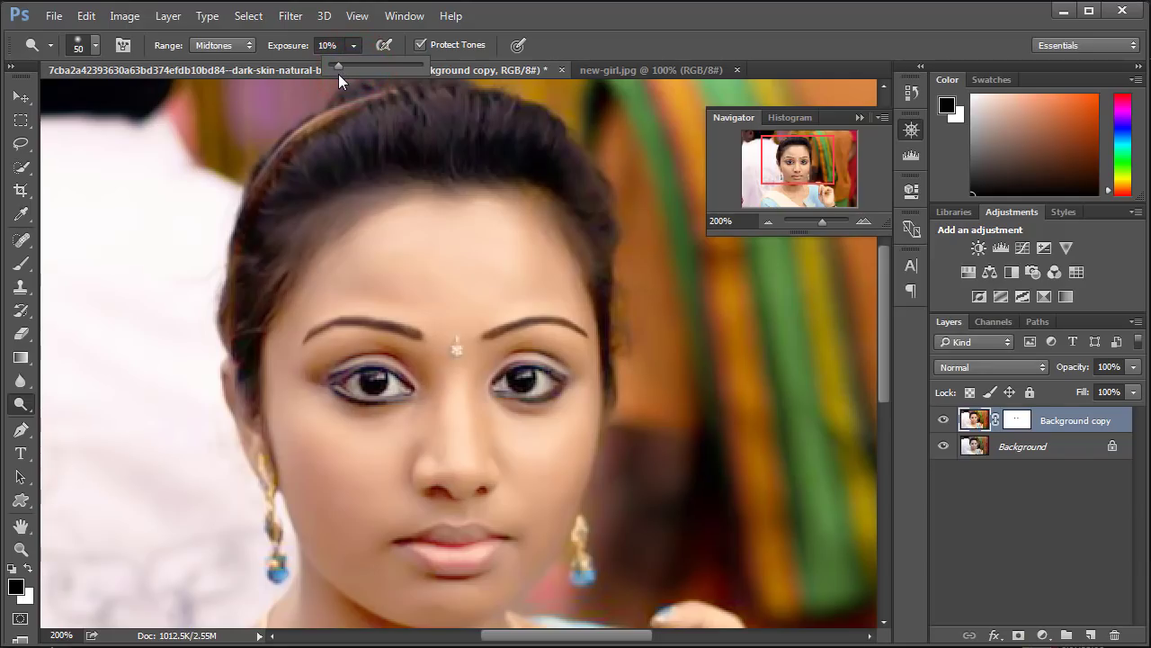
left_click(218, 47)
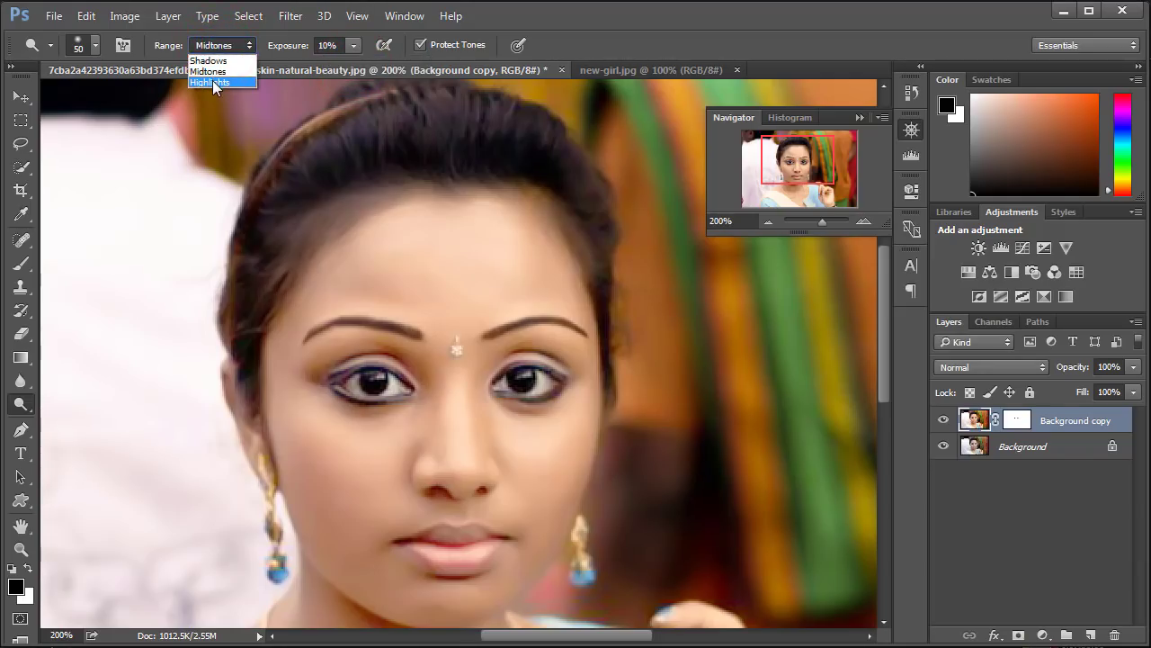
left_click(209, 71)
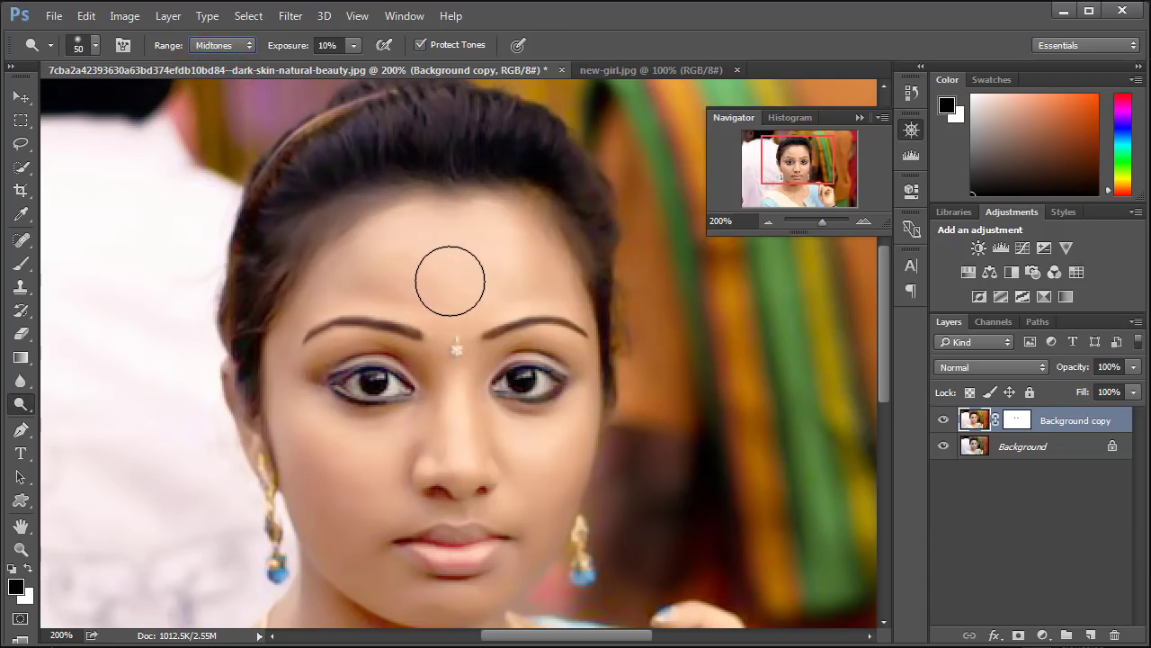
Step: Dodge the forehead, left temple, both cheeks and the area beside the mouth corner
mouse_move(442, 279)
left_mouse_down()
mouse_move(425, 260)
mouse_move(478, 257)
mouse_move(380, 267)
mouse_move(504, 285)
mouse_move(423, 283)
mouse_move(290, 352)
mouse_move(312, 290)
left_mouse_up()
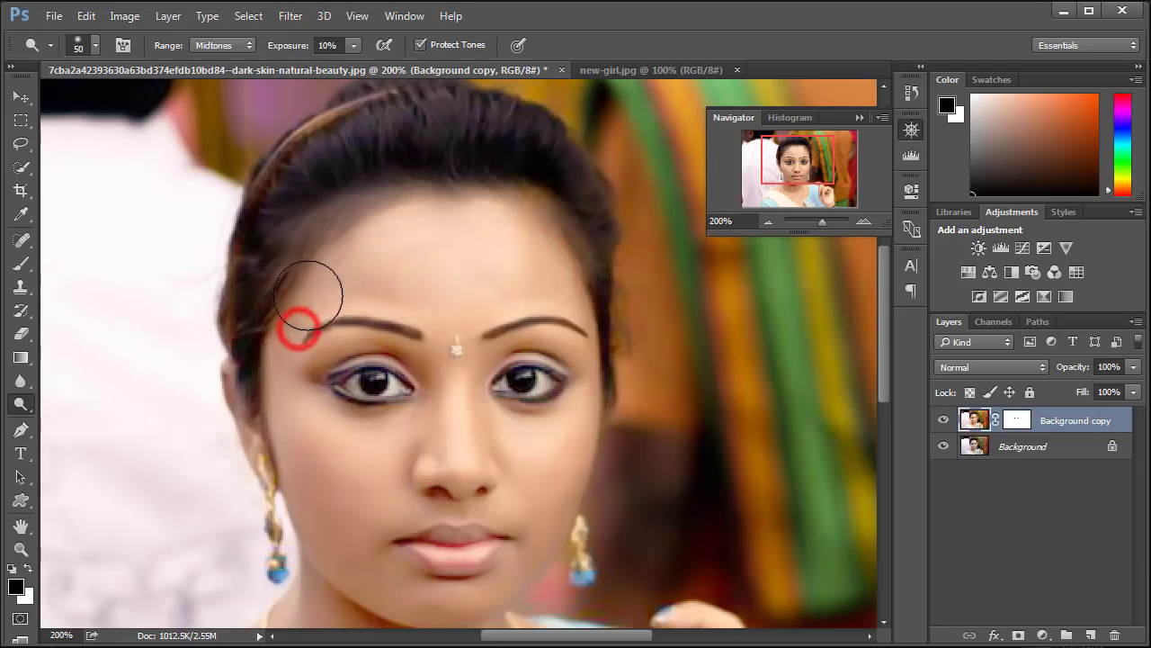
left_click_drag(274, 373, 347, 561)
left_click(546, 481)
scroll(546, 479, "down", 2)
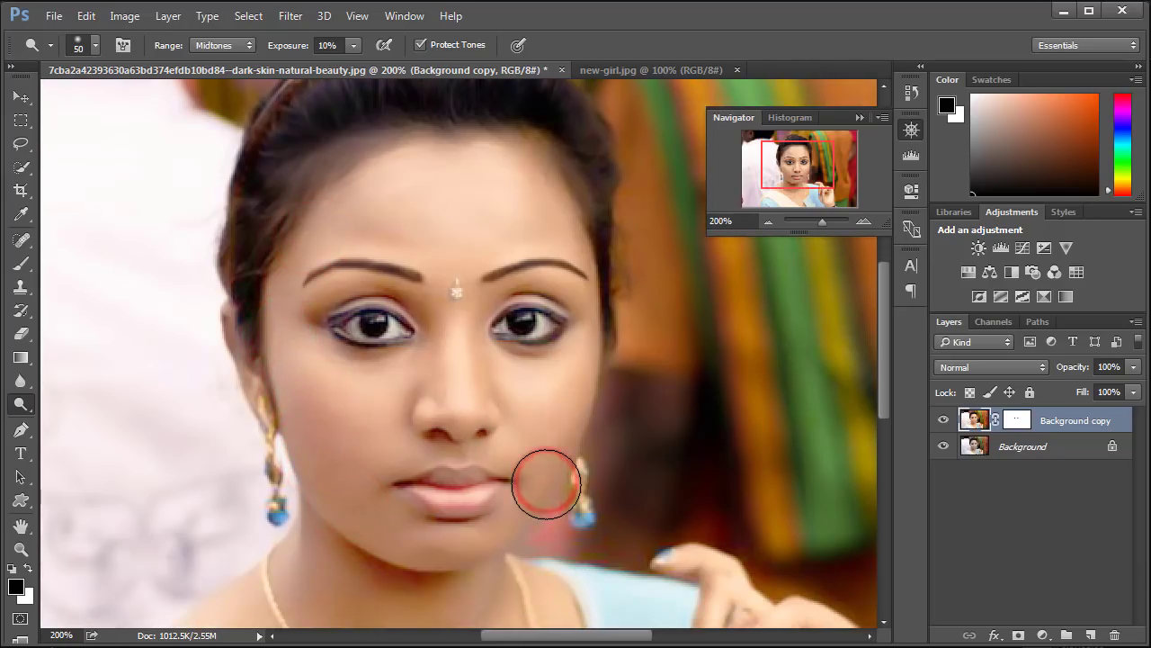
left_click_drag(544, 484, 528, 505)
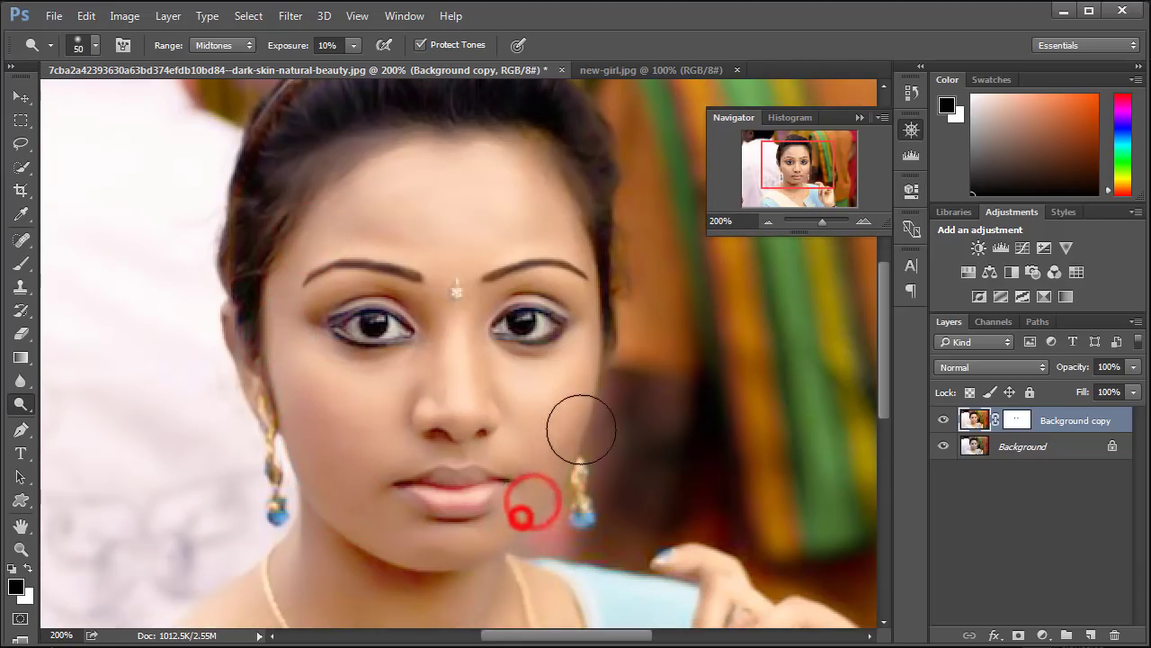
left_click_drag(580, 426, 576, 433)
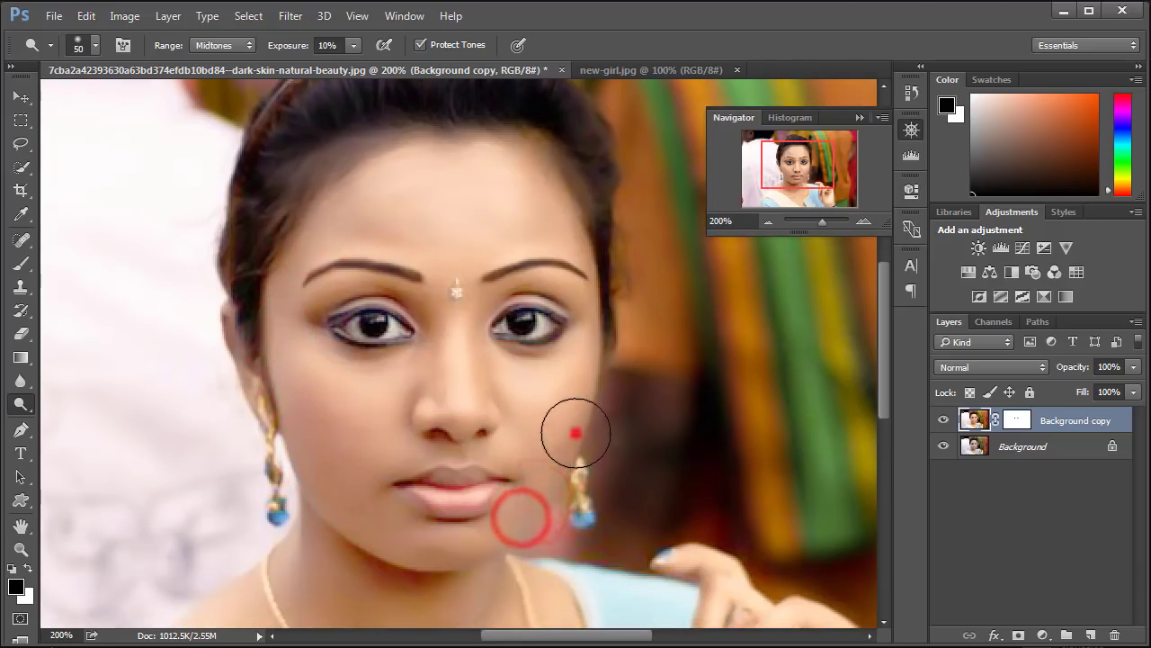
left_click(322, 442)
scroll(329, 439, "up", 2)
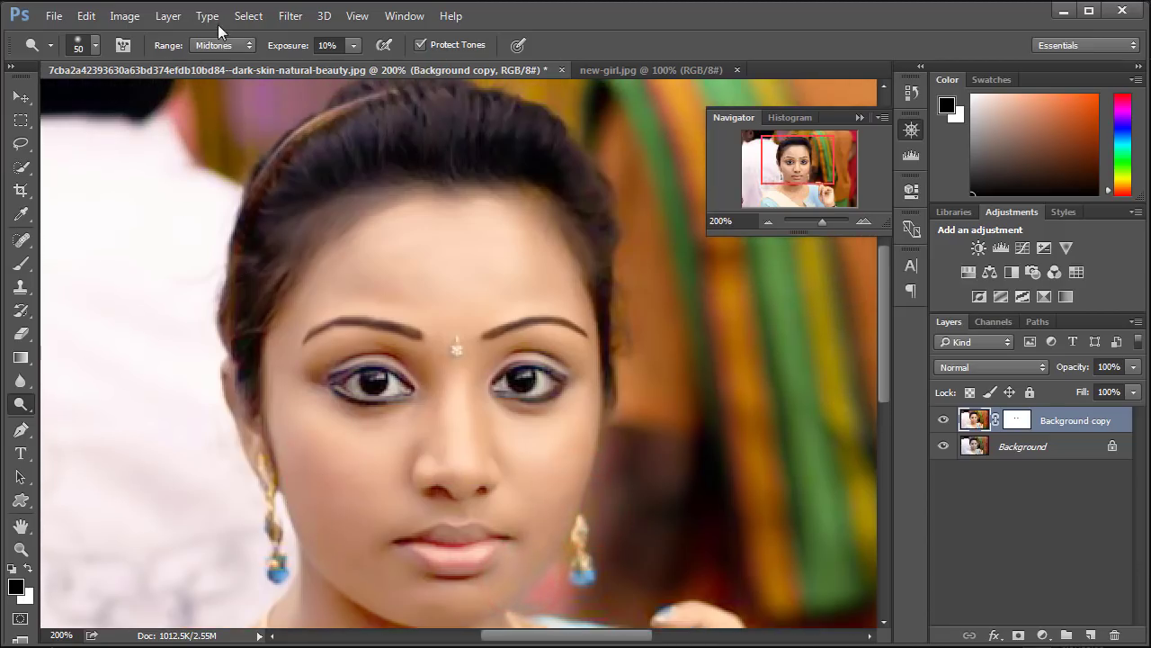
Step: Switch the dodge range to Highlights, enlarge the brush to 80, and brighten both cheeks
left_click(220, 45)
left_click(218, 82)
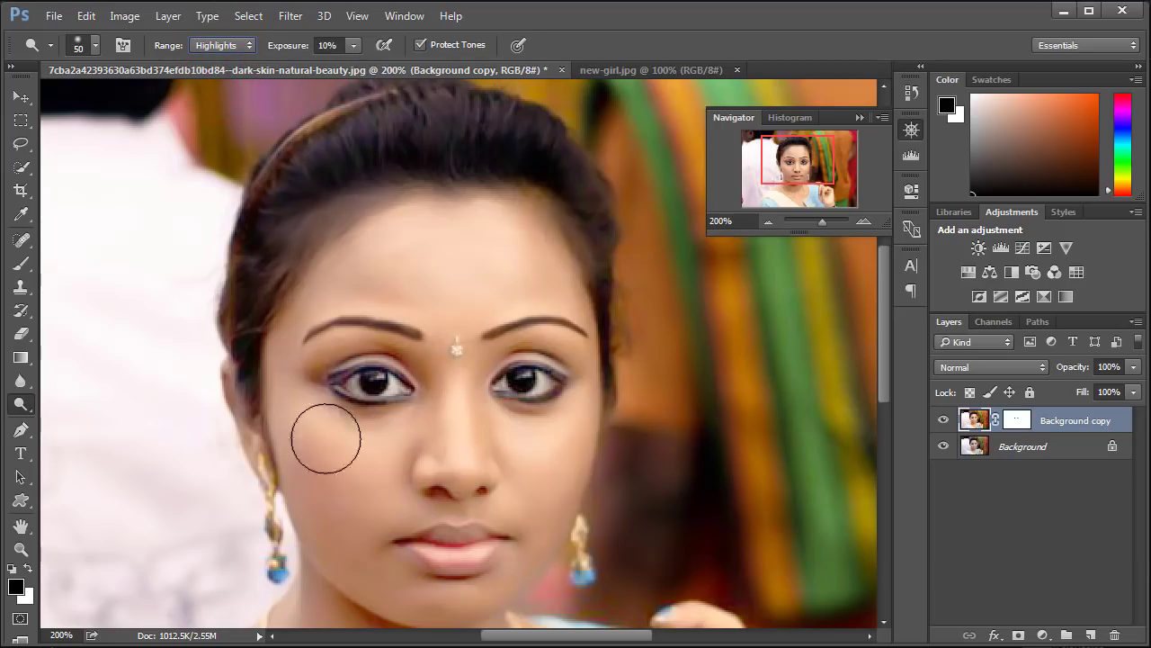
key("bracketright")
key("bracketright")
key("bracketright")
left_click(859, 79)
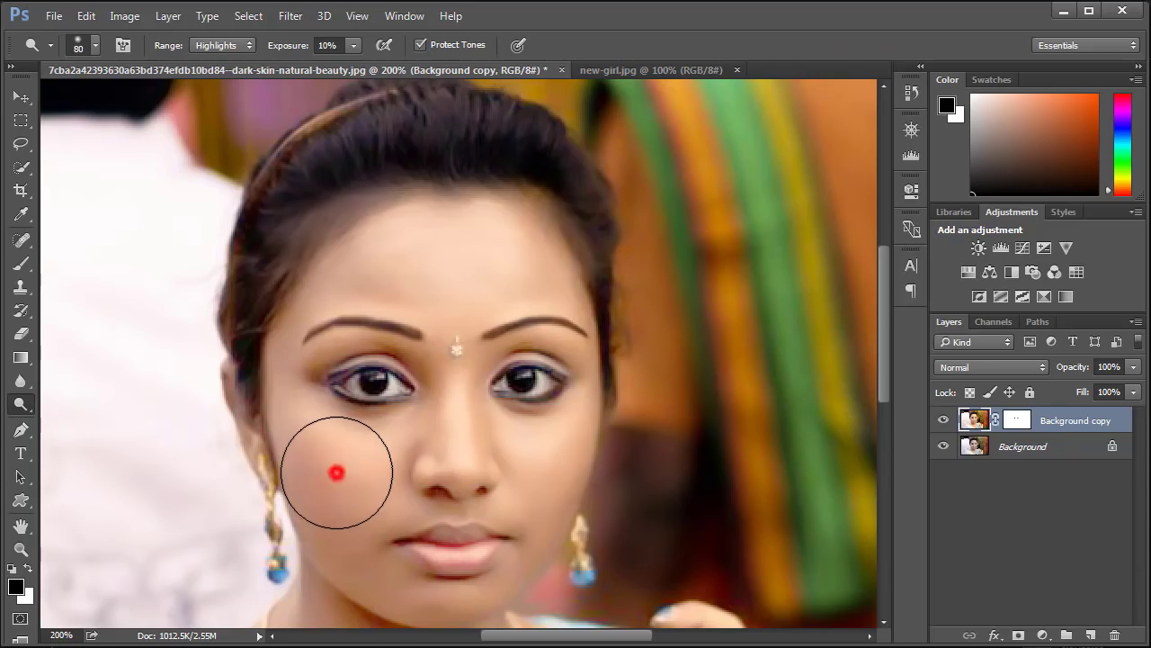
left_click(337, 472)
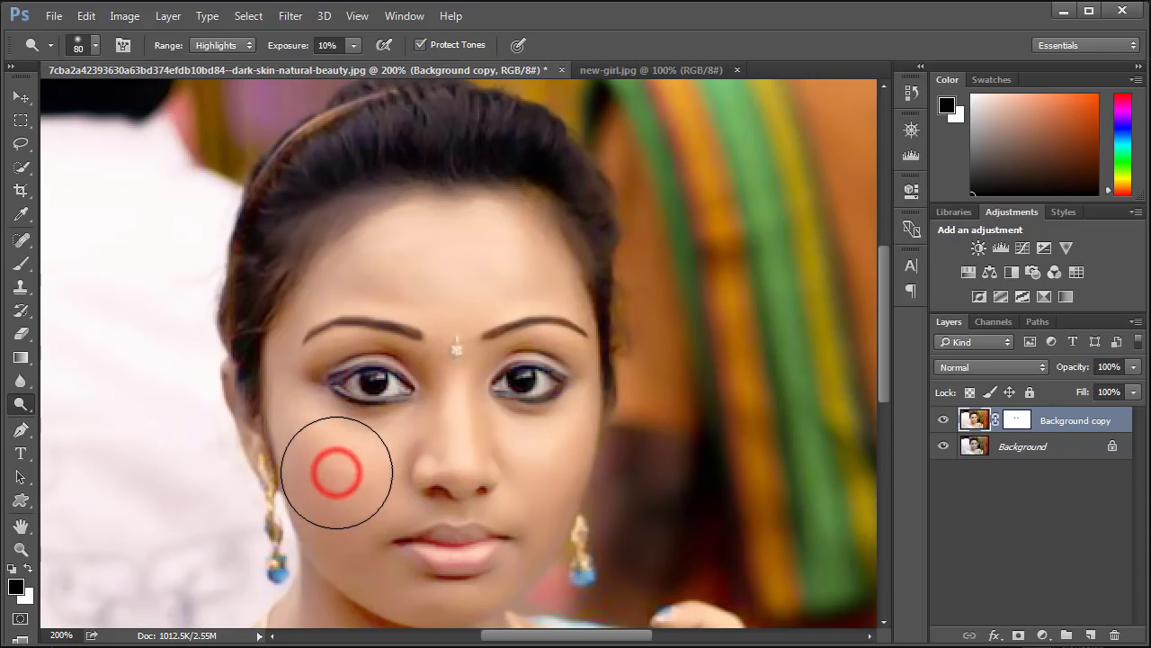
left_click(558, 476)
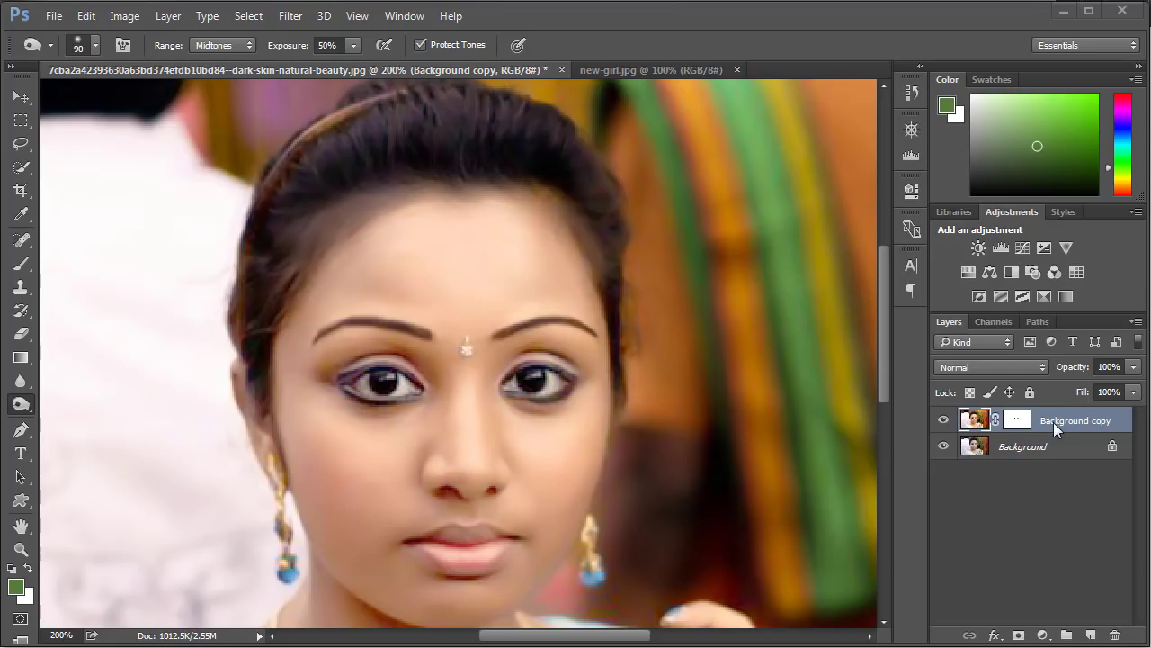
left_click(1057, 425)
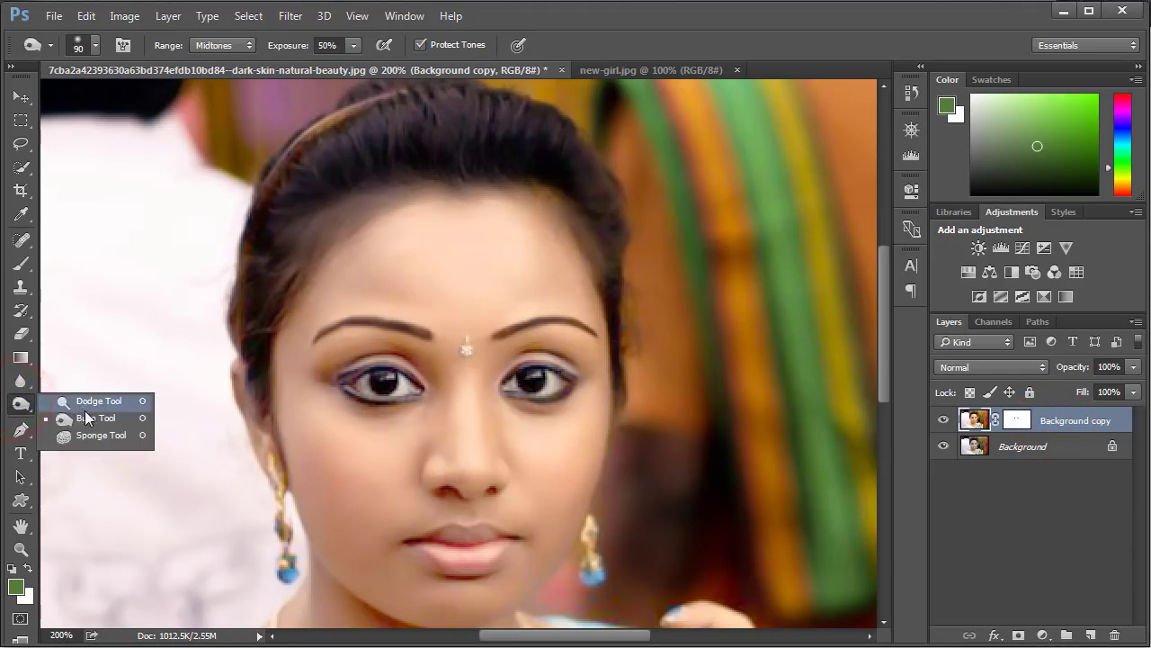
Step: Burn the forehead lightly with the Burn tool, lowering its exposure to 4% at Midtones
left_click_drag(12, 407, 90, 423)
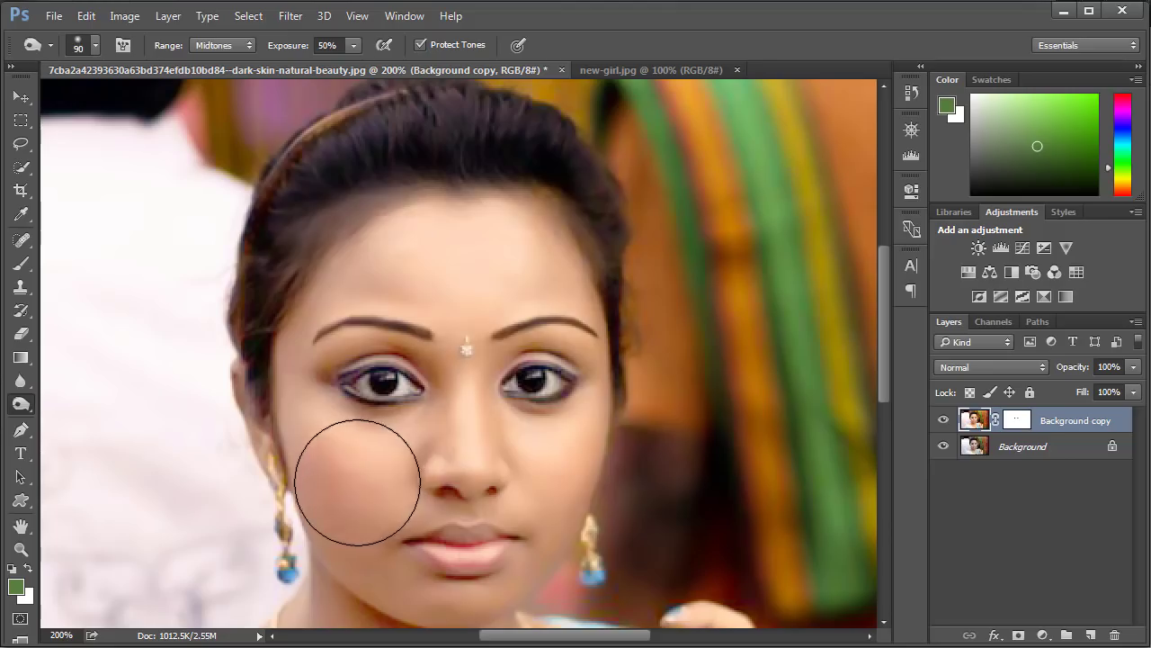
left_click_drag(444, 257, 493, 261)
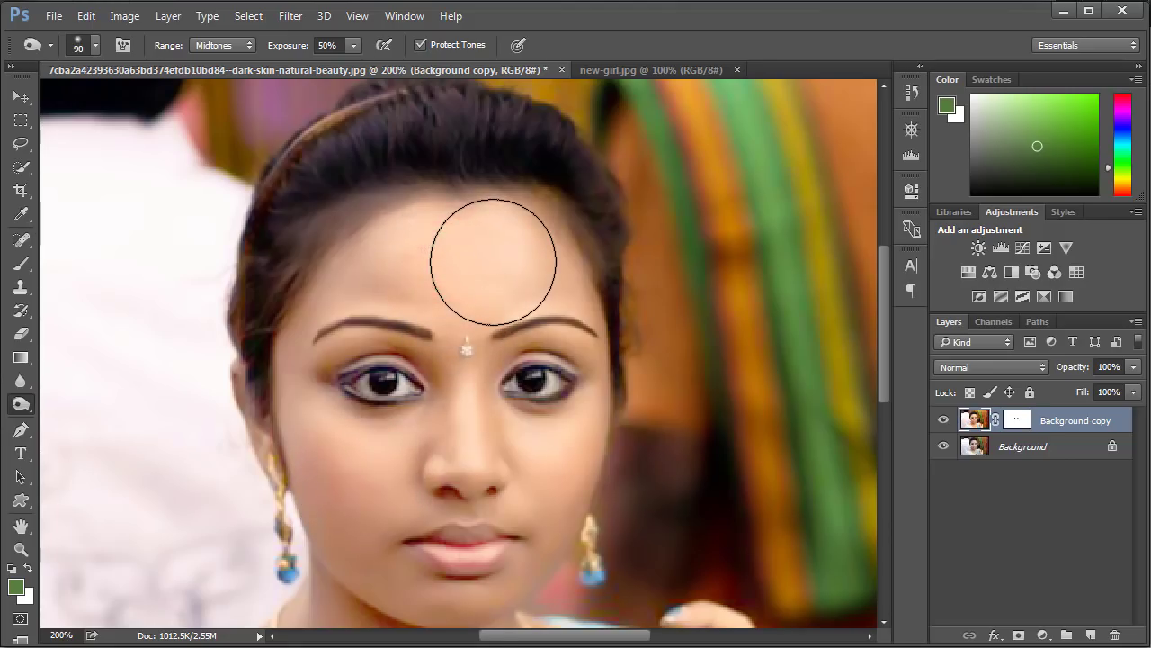
left_click(492, 261)
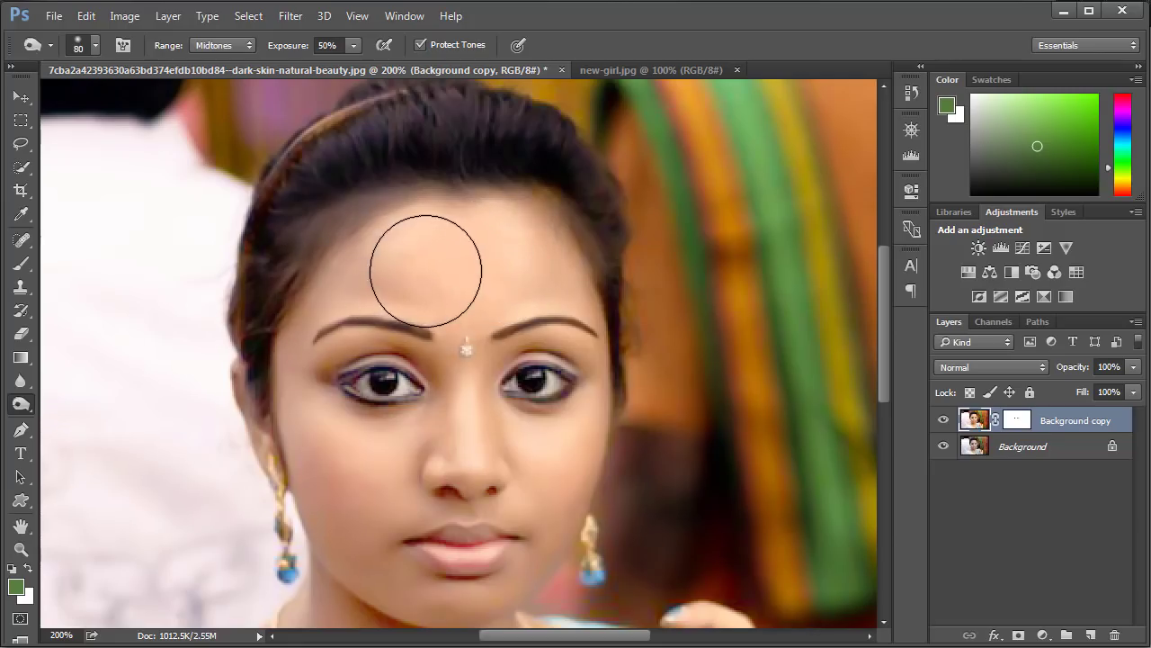
left_click(353, 47)
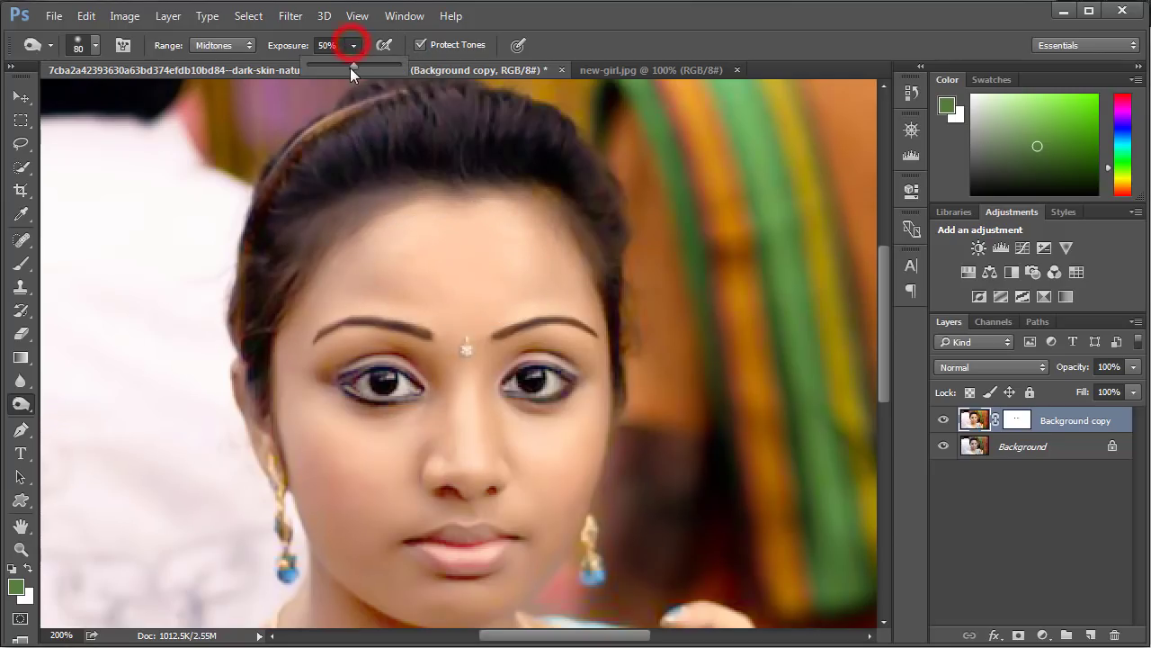
left_click_drag(350, 65, 312, 68)
left_click(431, 264)
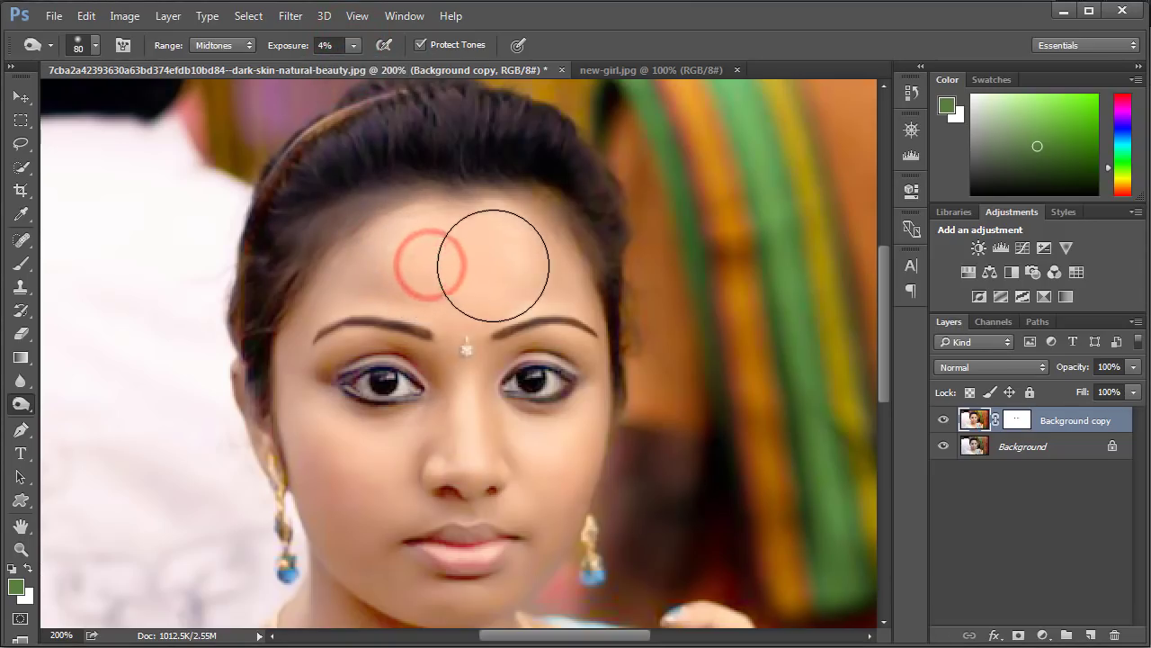
left_click(500, 252)
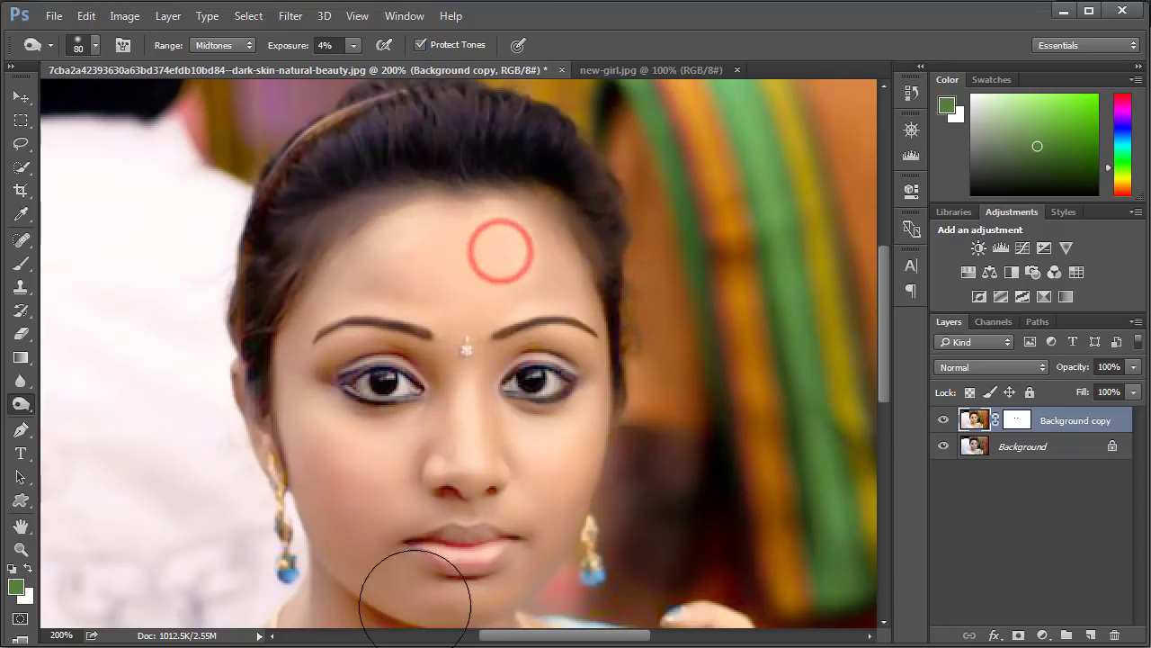
left_click(910, 129)
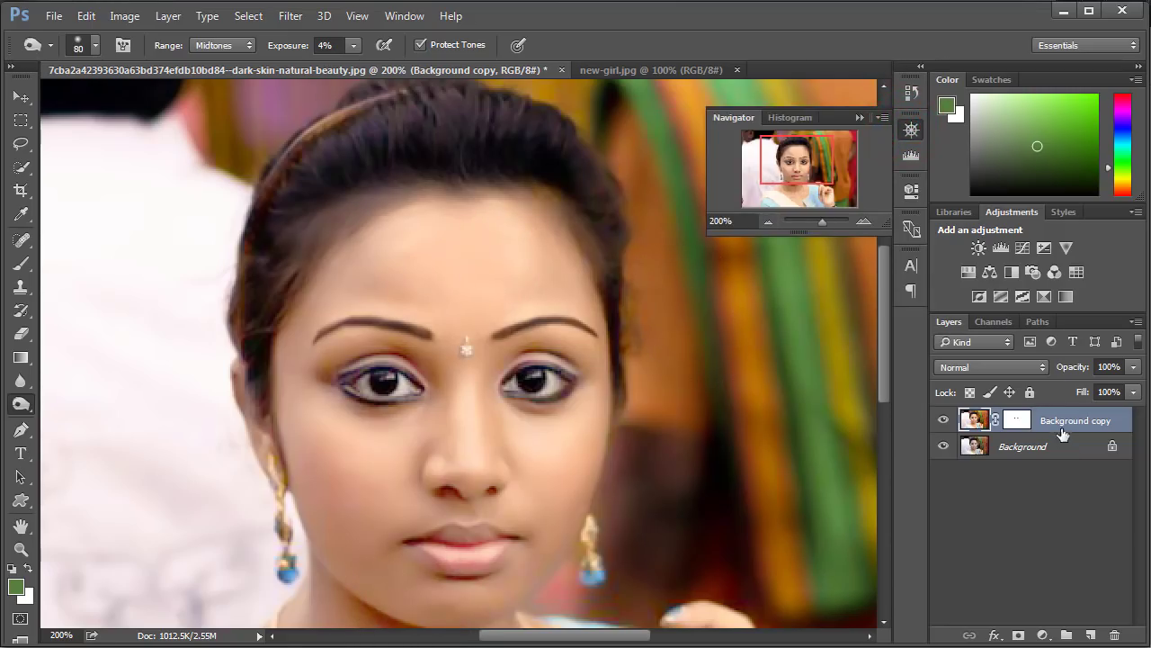
Step: Add a new empty Layer 1 and set the foreground colour to bright pink #ff0551
left_click(1090, 635)
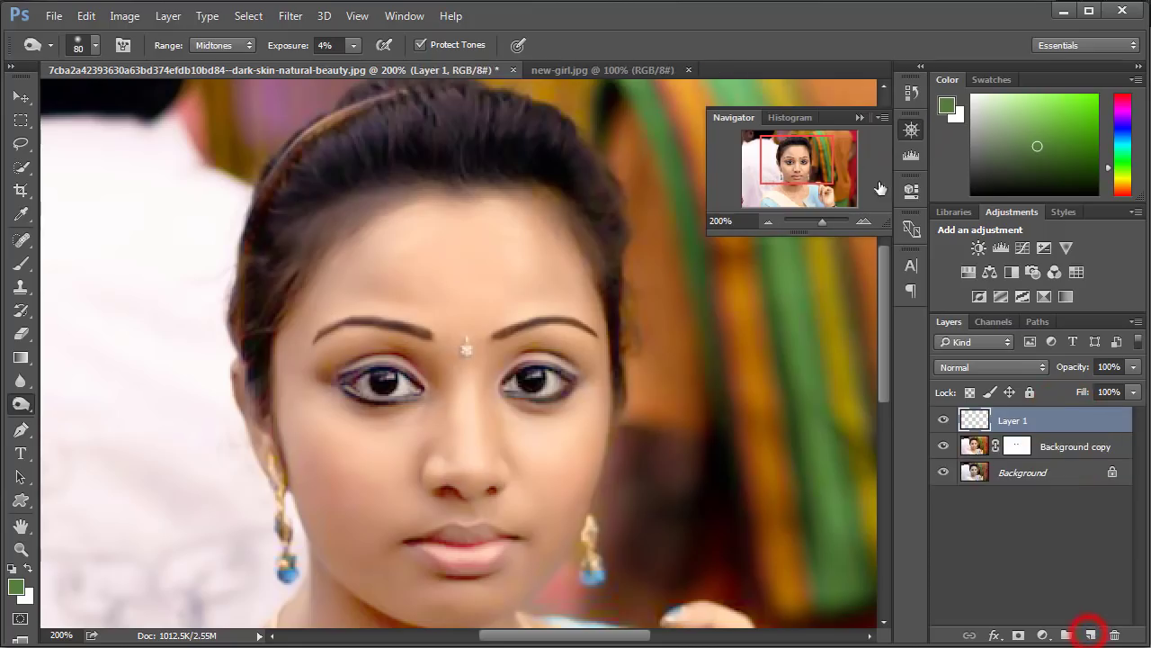
left_click(858, 120)
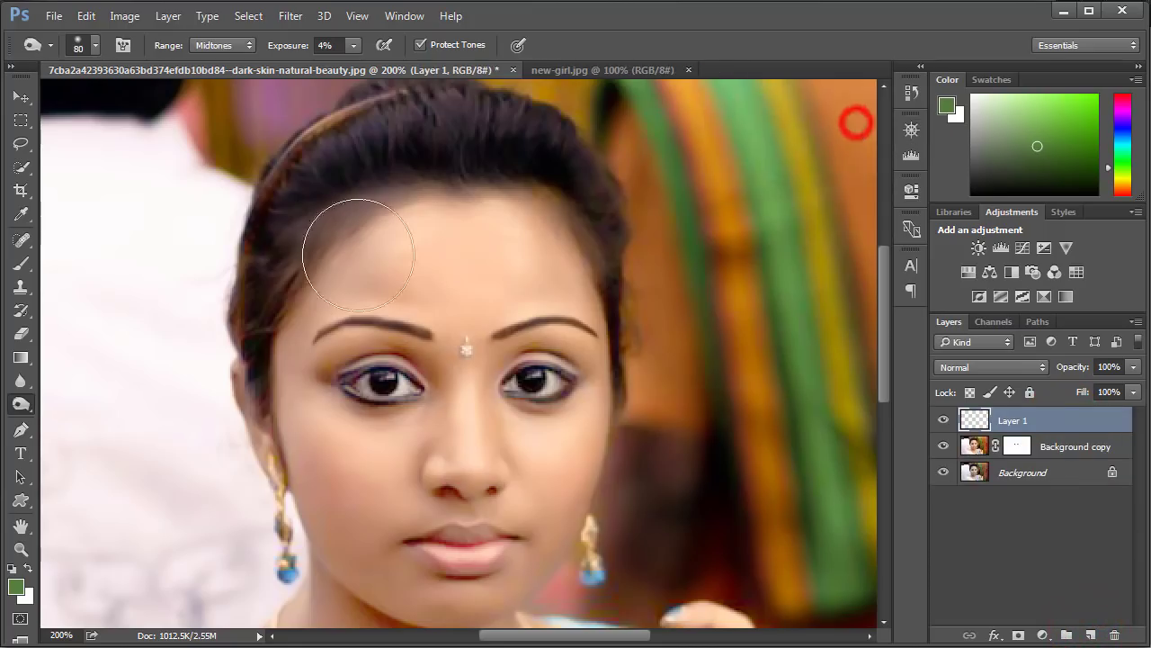
left_click(16, 589)
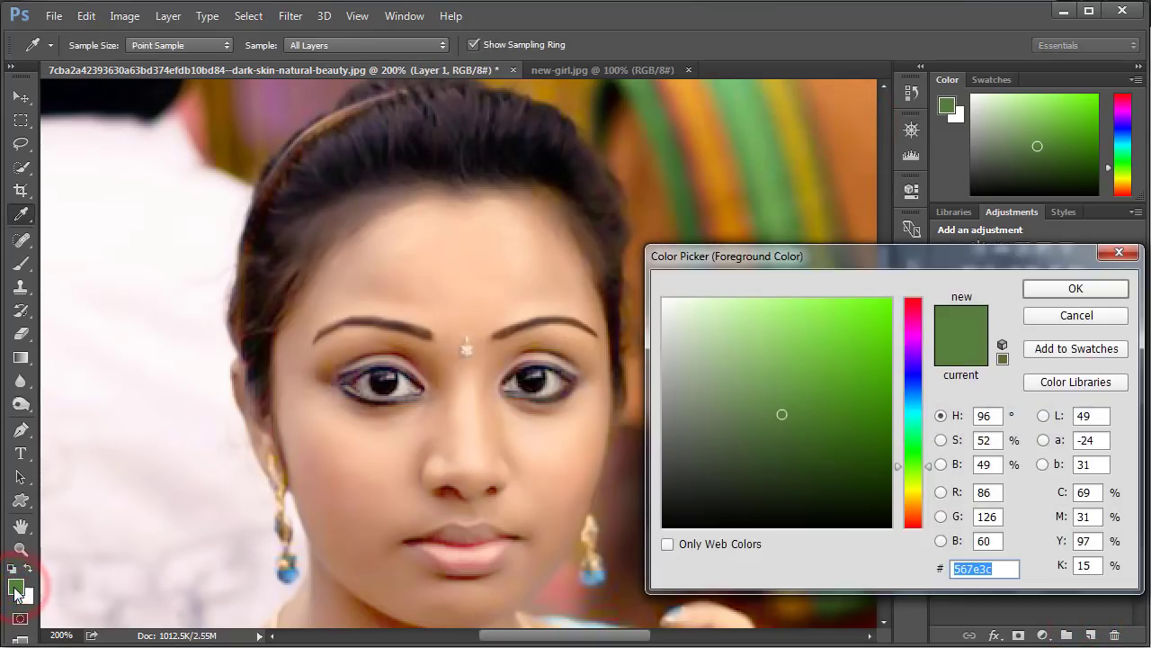
left_click(916, 309)
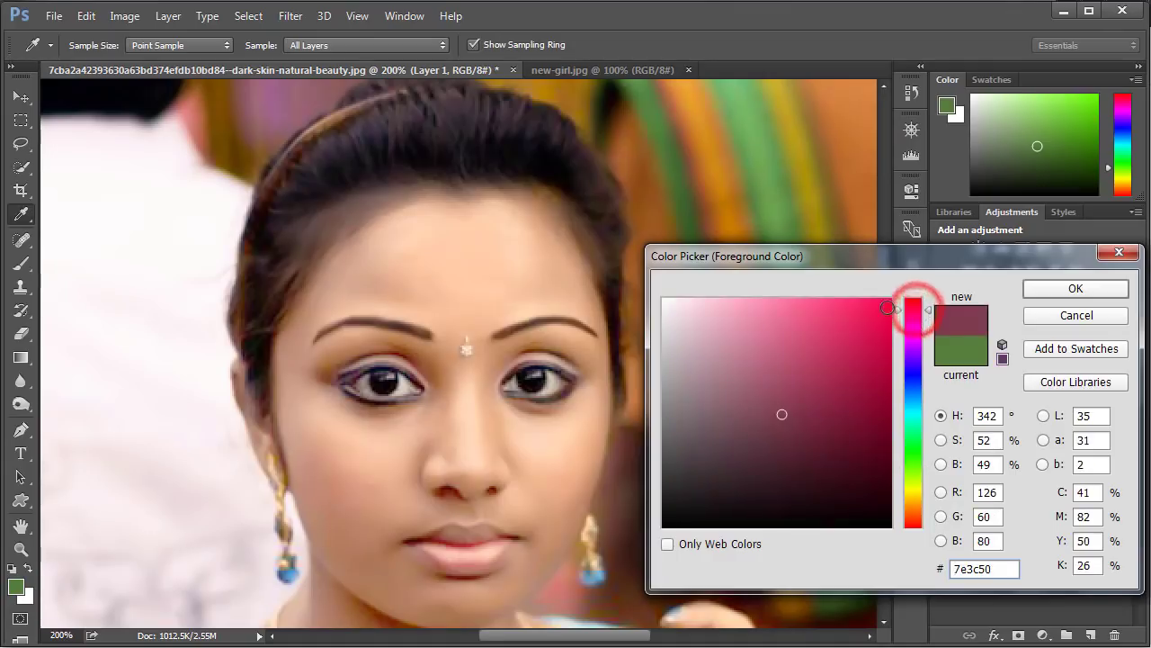
left_click(887, 306)
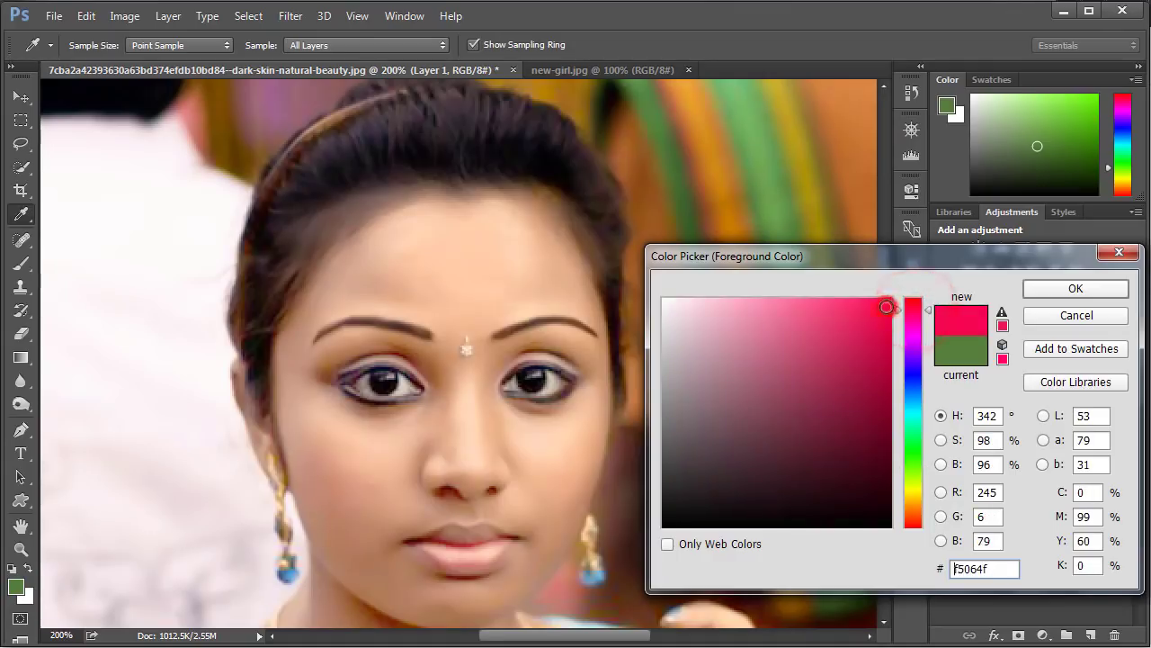
left_click(1088, 287)
key("o")
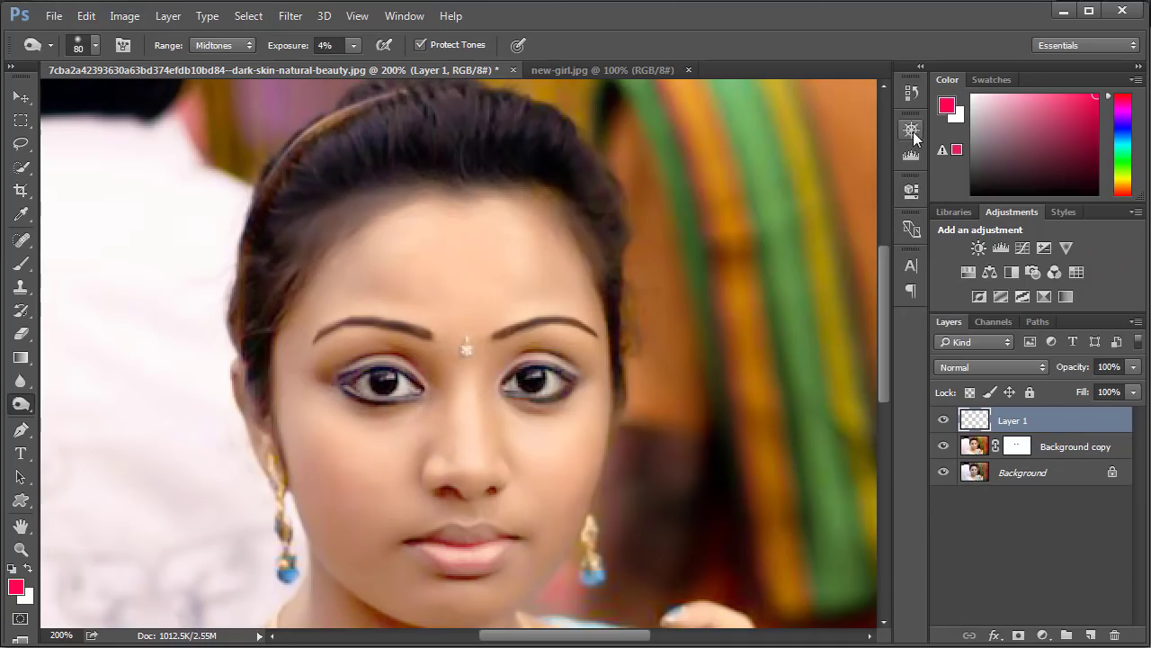
Step: Make the brush smaller and select the Brush tool for painting
left_click(911, 130)
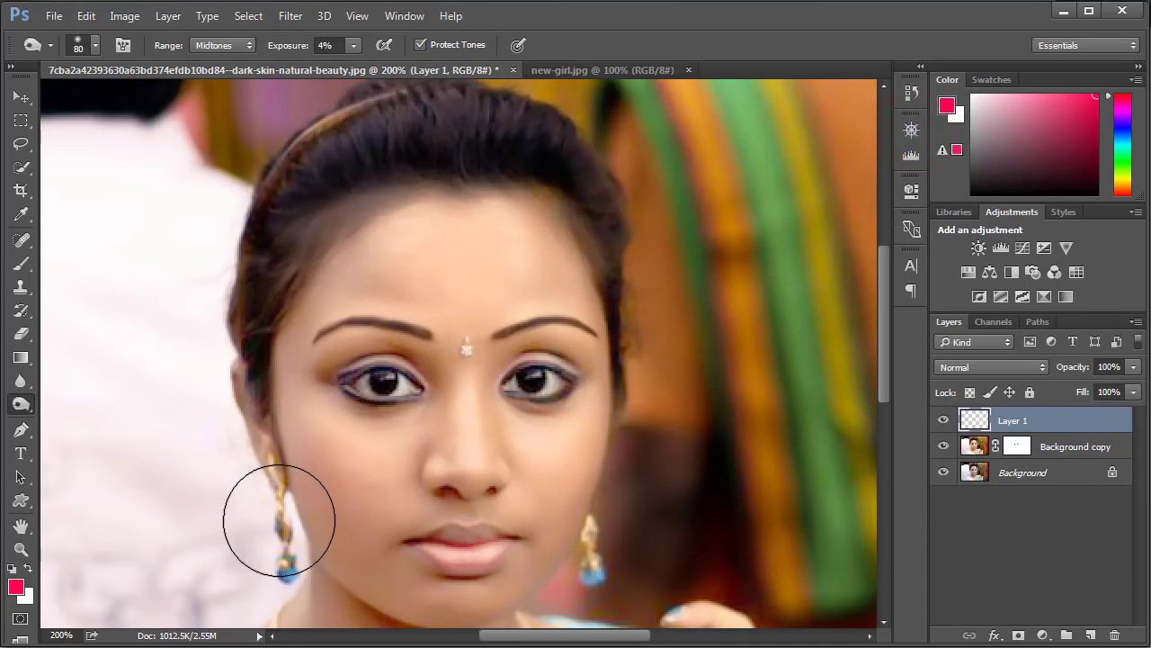
key("bracketleft")
key("bracketleft")
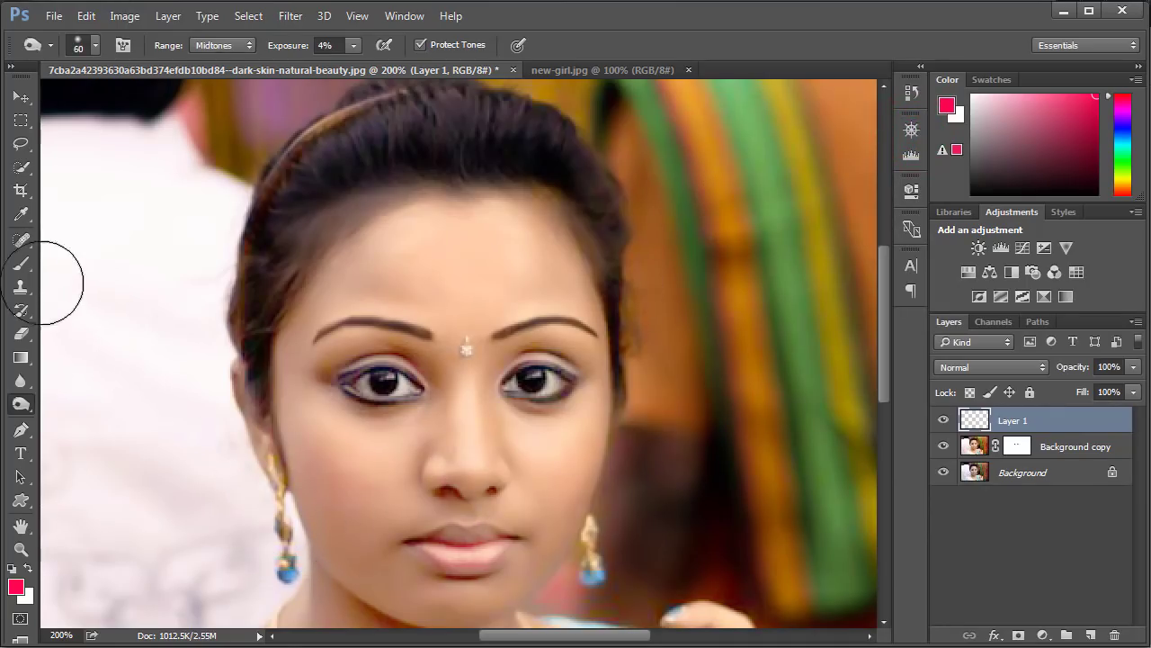
left_click(22, 263)
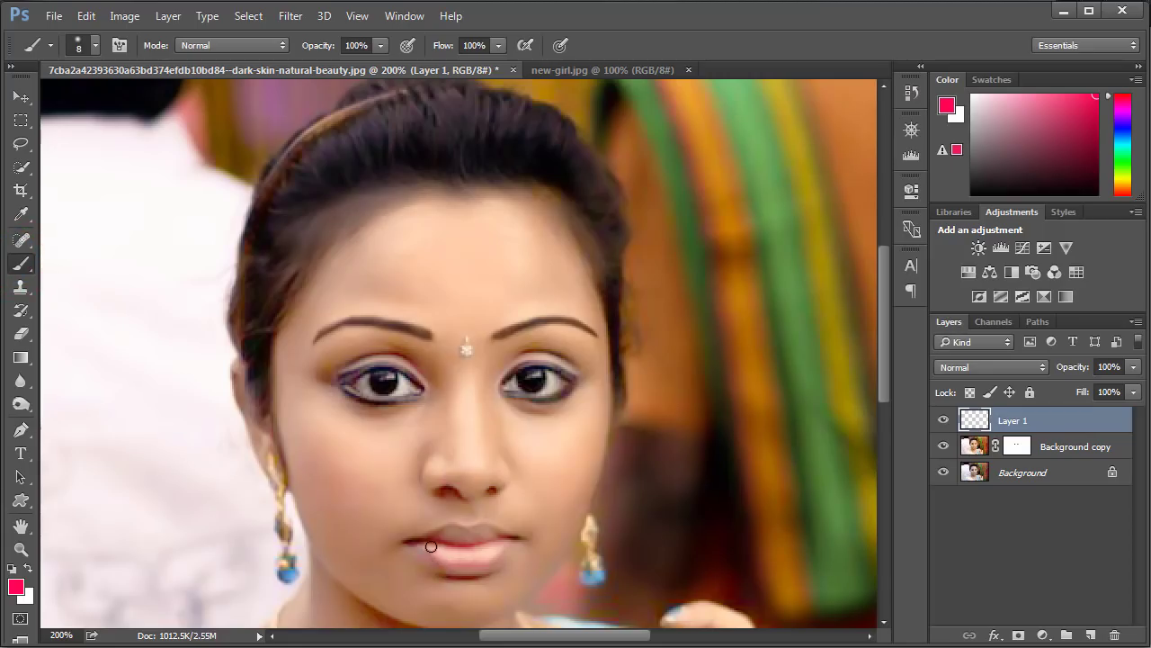
left_click(912, 131)
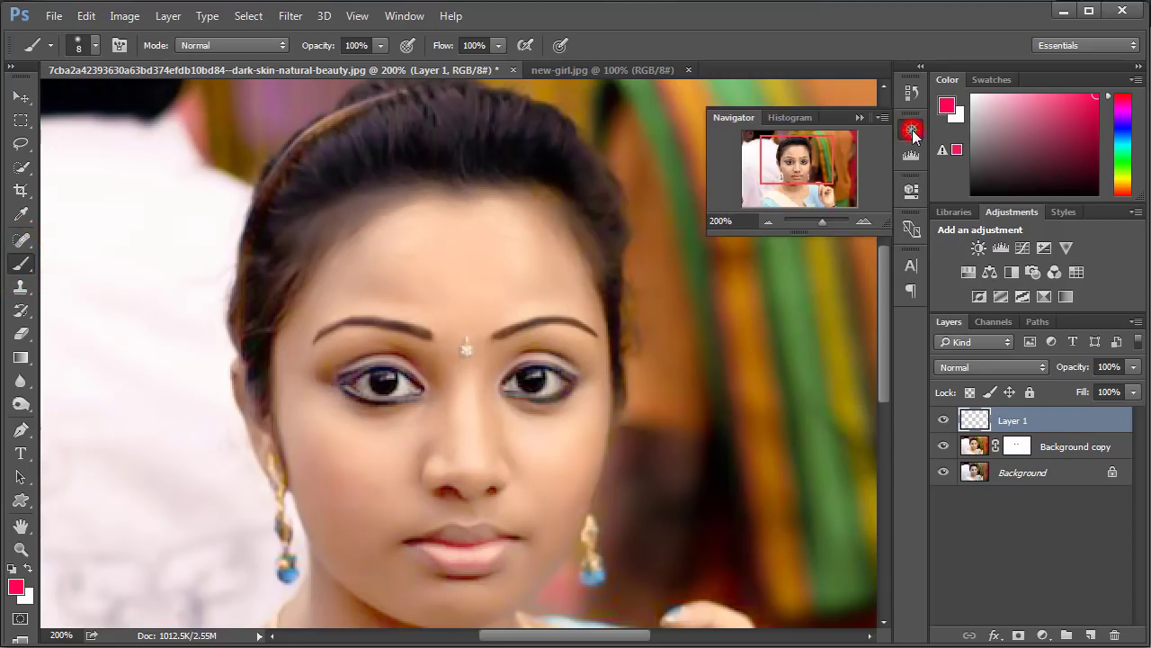
Step: At 300% zoom, paint pink over both lips and their corners, then set Layer 1 to Multiply
left_click(863, 221)
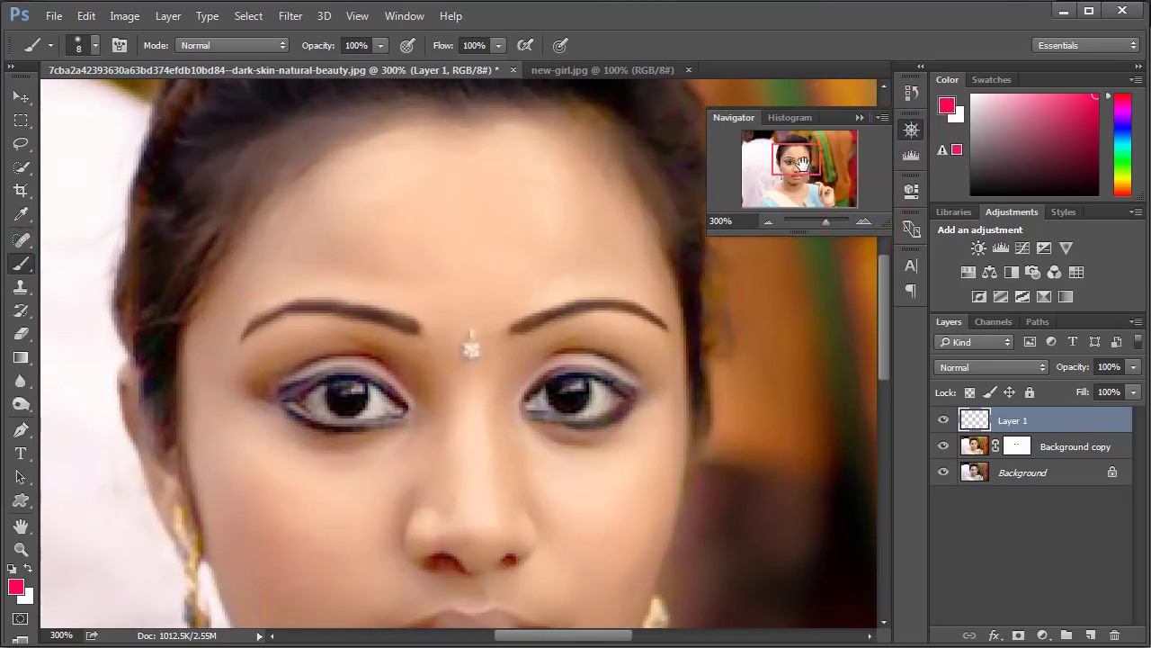
left_click_drag(802, 163, 801, 173)
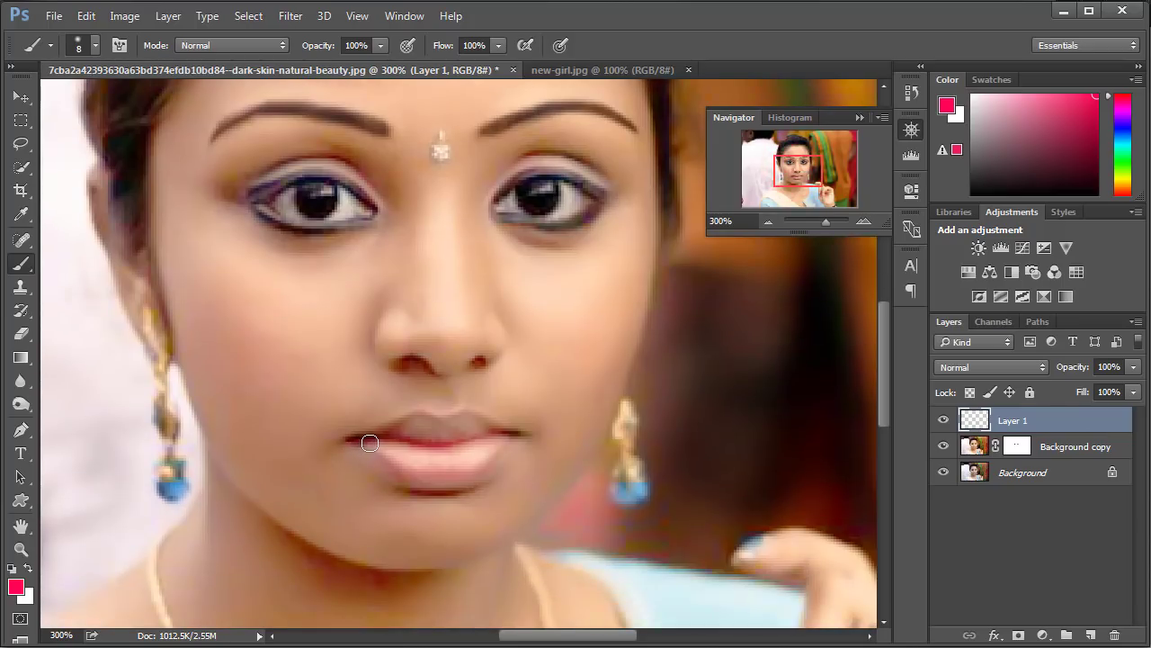
mouse_move(366, 442)
left_mouse_down()
mouse_move(471, 462)
mouse_move(506, 440)
mouse_move(436, 427)
left_mouse_up()
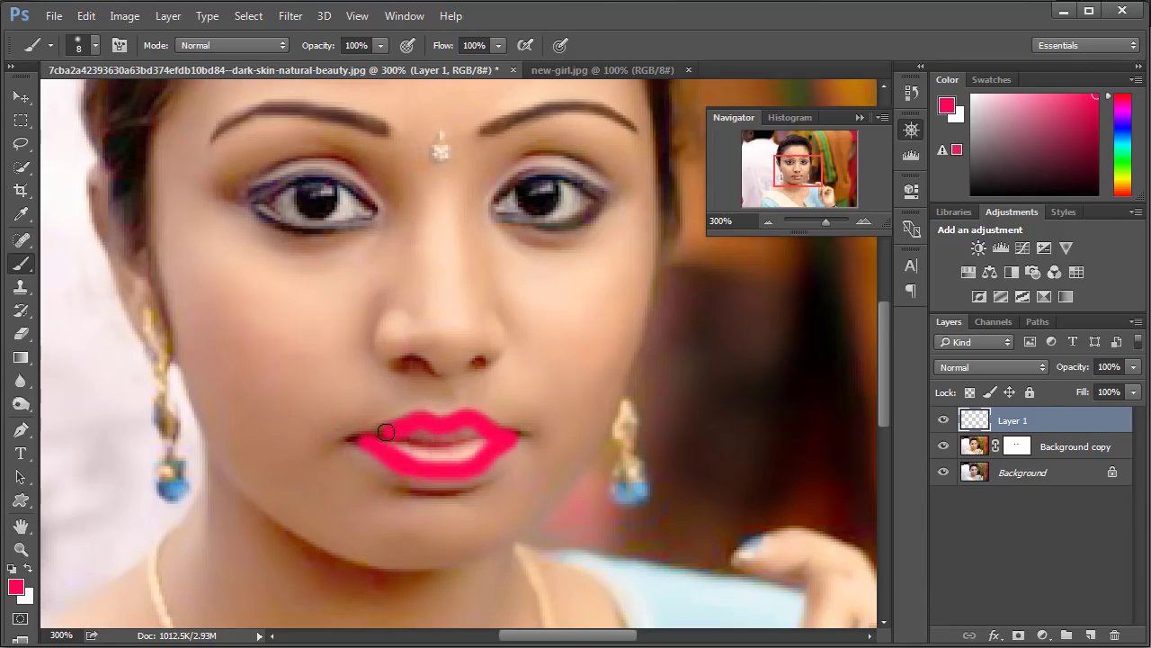
left_click_drag(353, 440, 347, 442)
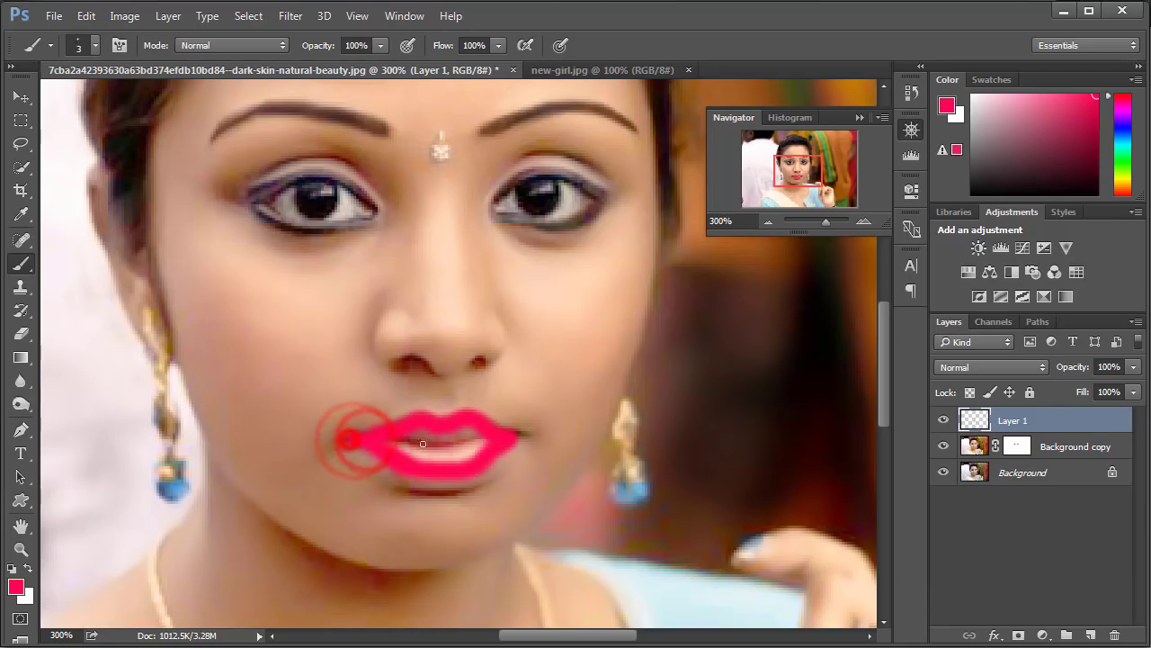
key("bracketleft")
key("bracketleft")
key("bracketleft")
mouse_move(509, 430)
left_mouse_down()
mouse_move(525, 435)
mouse_move(514, 441)
left_mouse_up()
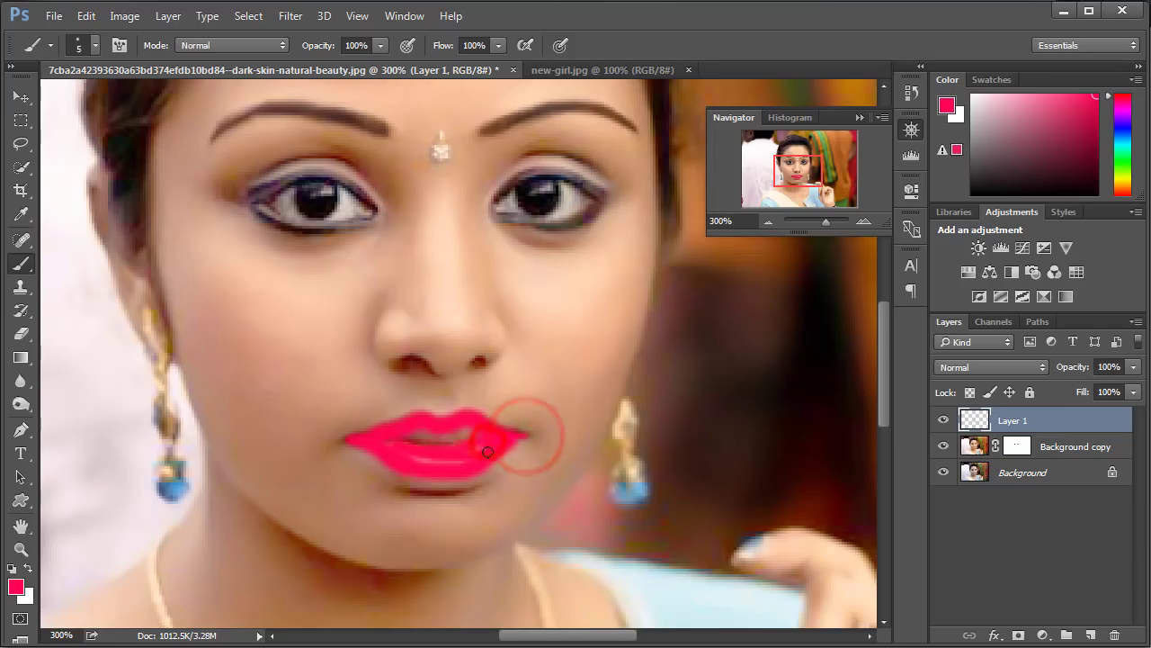
key("bracketright")
key("bracketright")
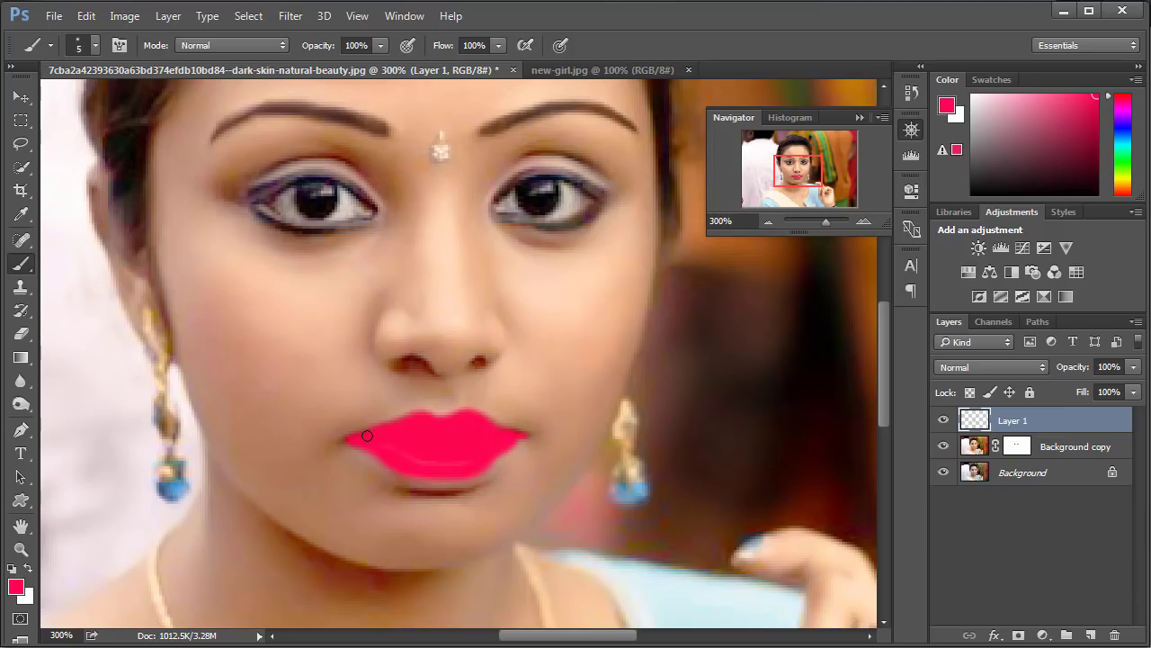
mouse_move(368, 446)
left_mouse_down()
mouse_move(352, 442)
mouse_move(416, 463)
left_mouse_up()
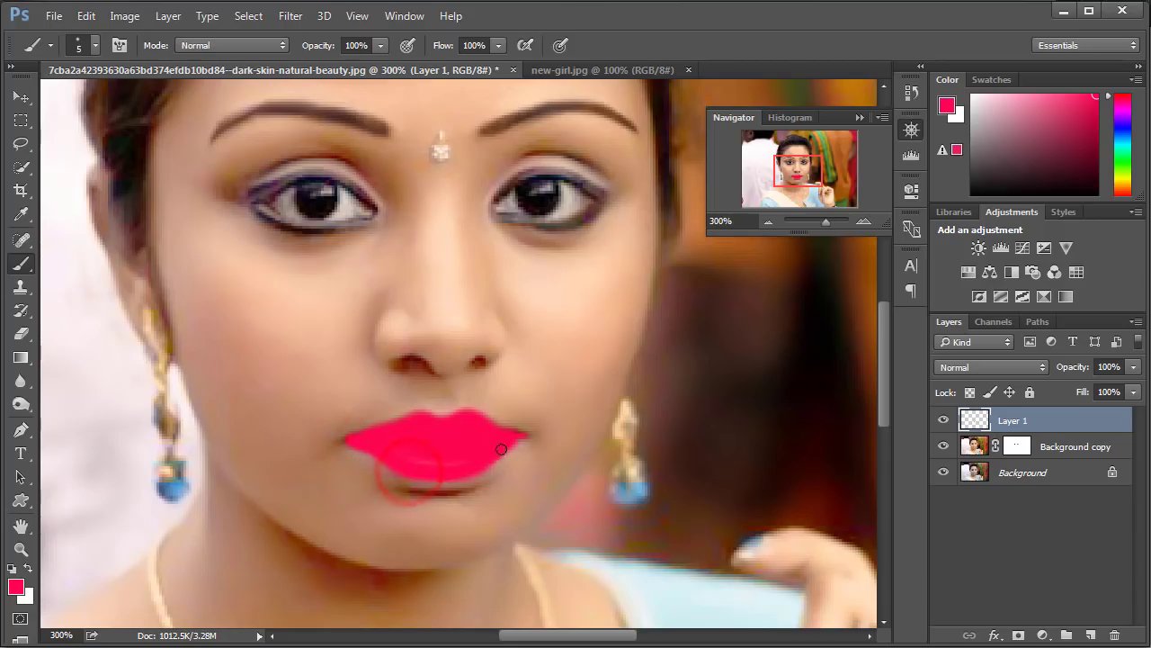
left_click(989, 367)
left_click(976, 419)
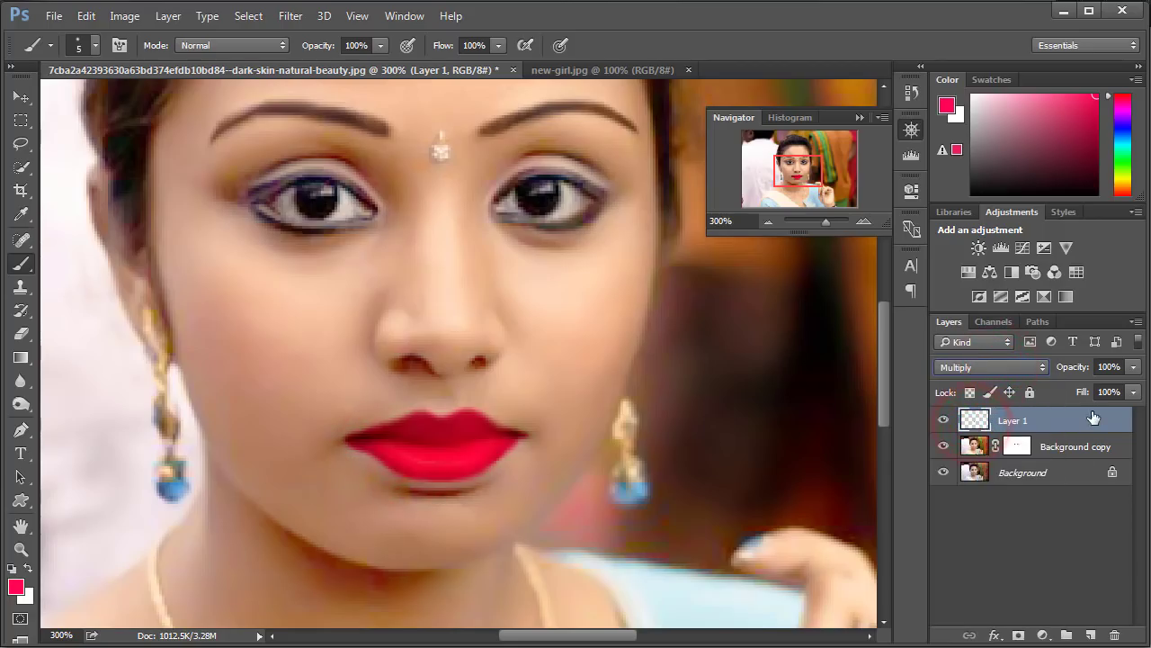
Step: Erase the stray pink paint below the lower lip
left_click(21, 333)
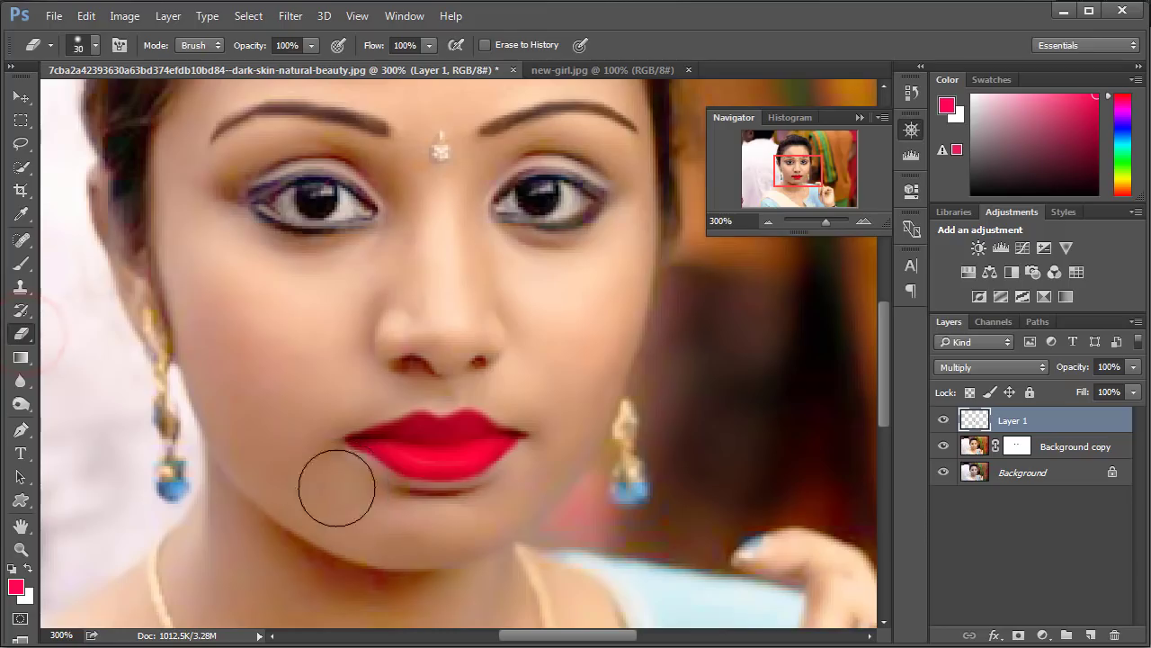
left_click(343, 457)
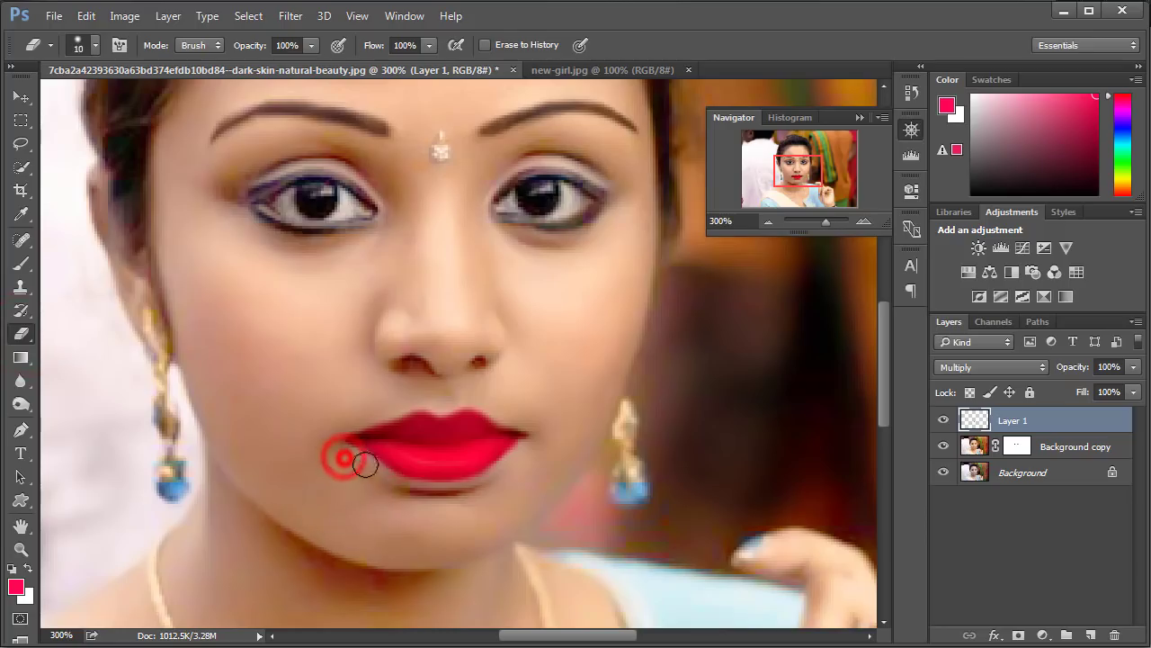
left_click(411, 495)
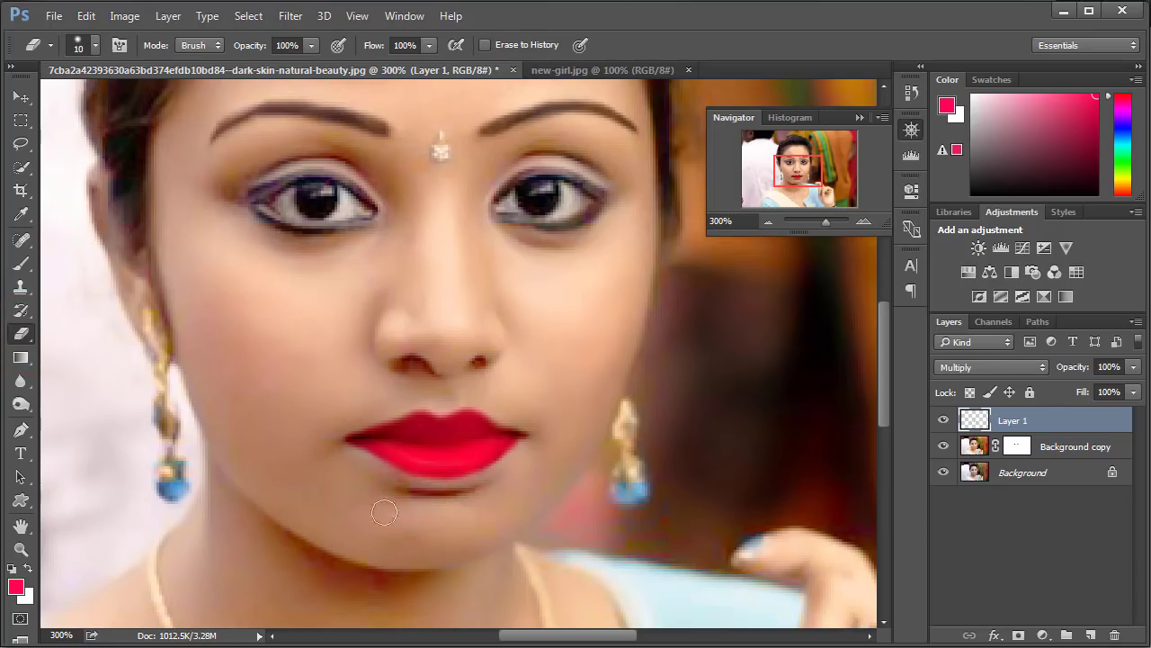
Step: Lower Layer 1's fill to 69% and zoom back out to the full portrait
left_click(380, 491)
left_click(1132, 392)
left_click_drag(1131, 412, 1106, 415)
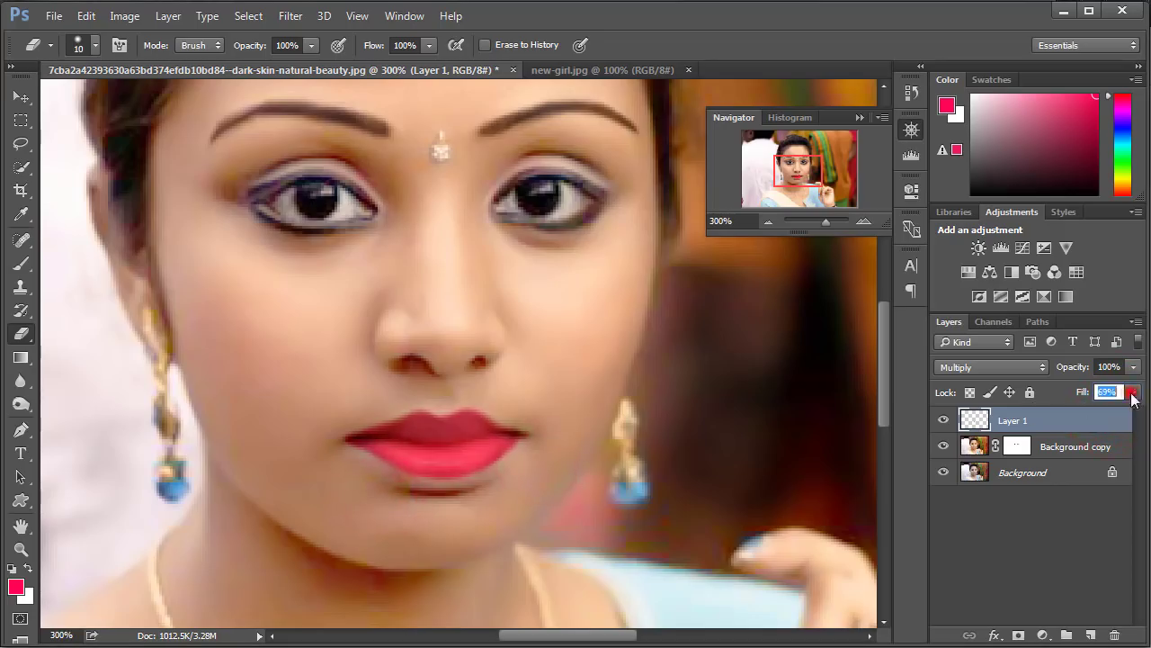
left_click(763, 222)
left_click(859, 118)
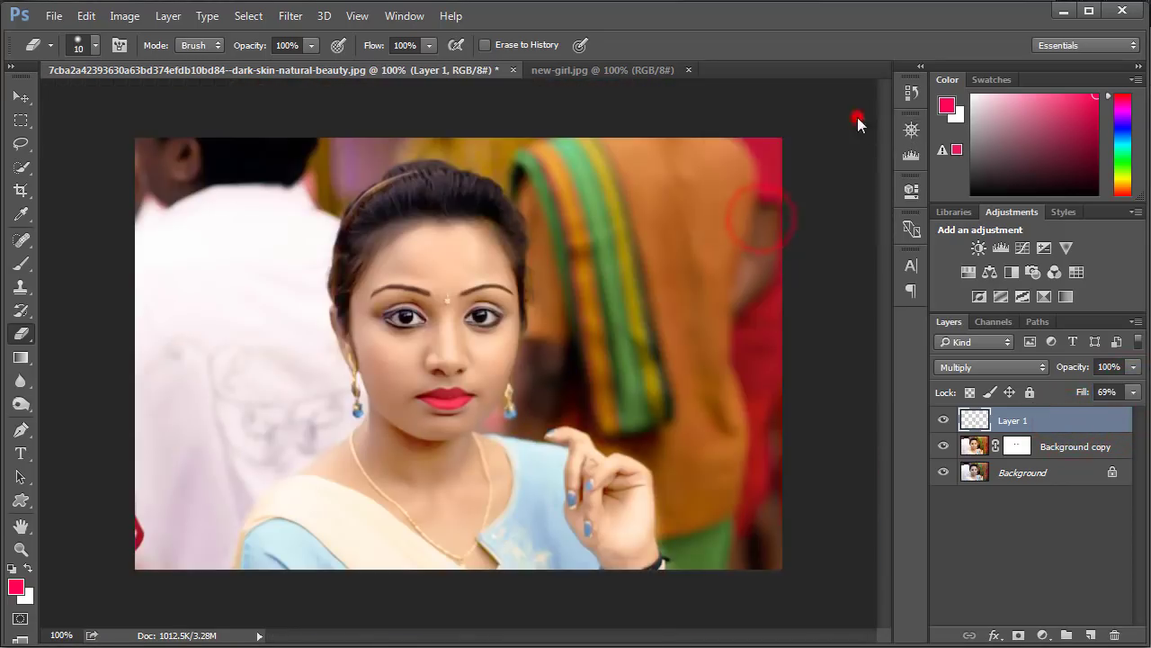